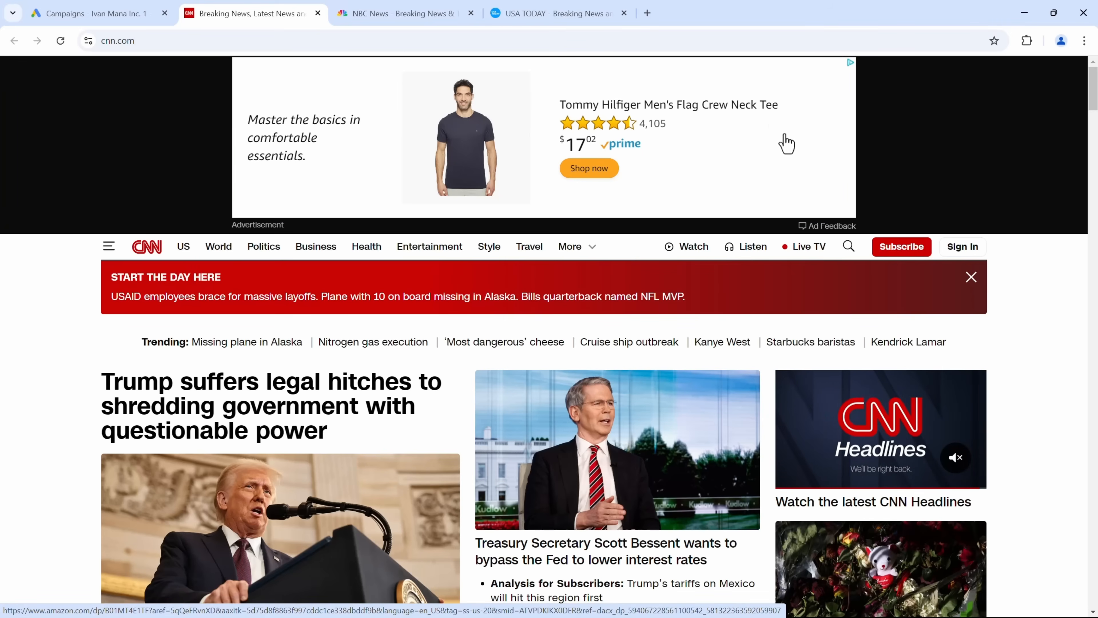
Examine the ad placements on the NBC News and USA TODAY home pages.
click(385, 12)
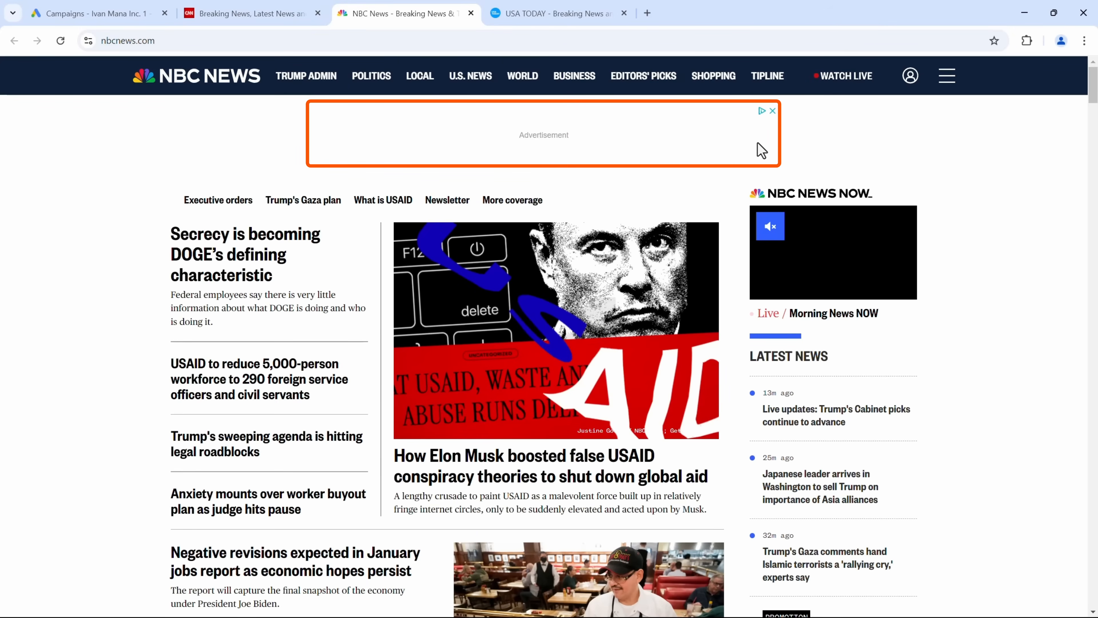
click(762, 112)
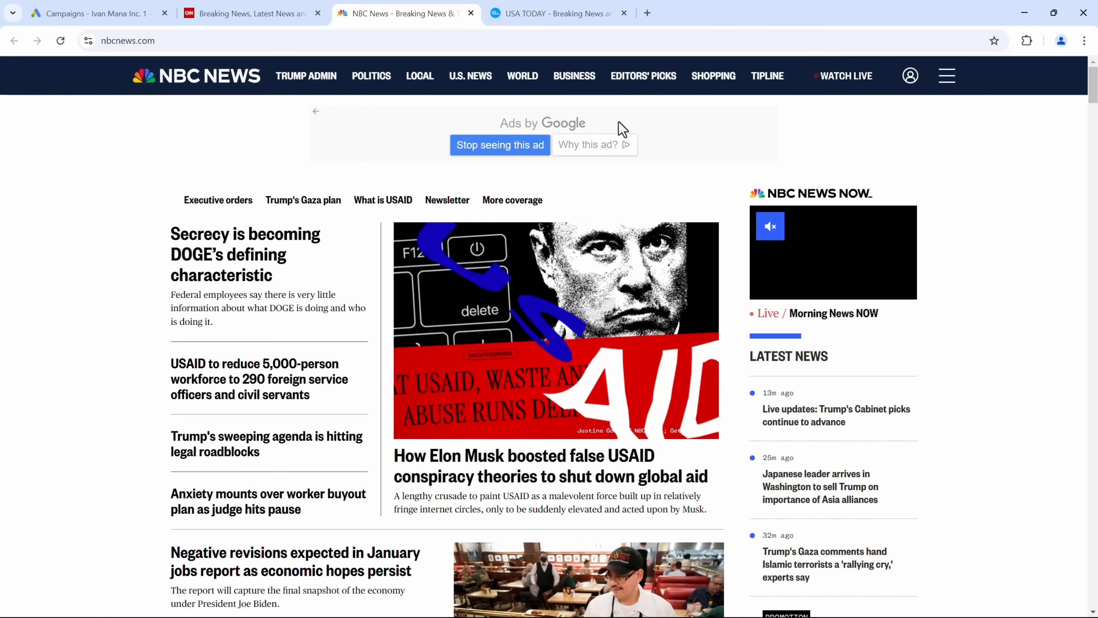
click(317, 113)
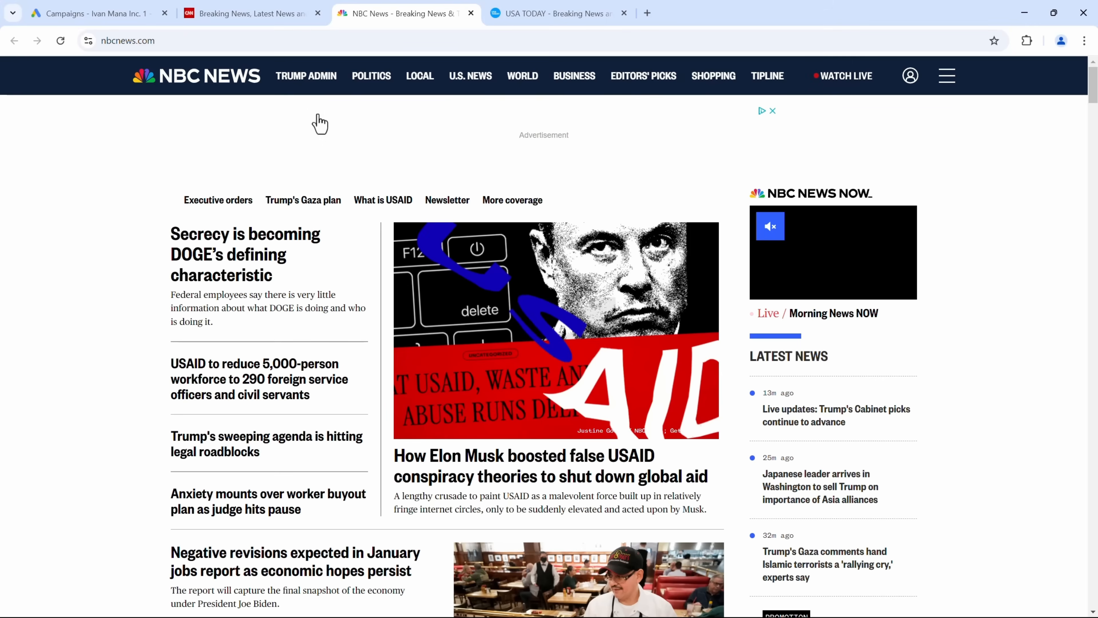
click(575, 12)
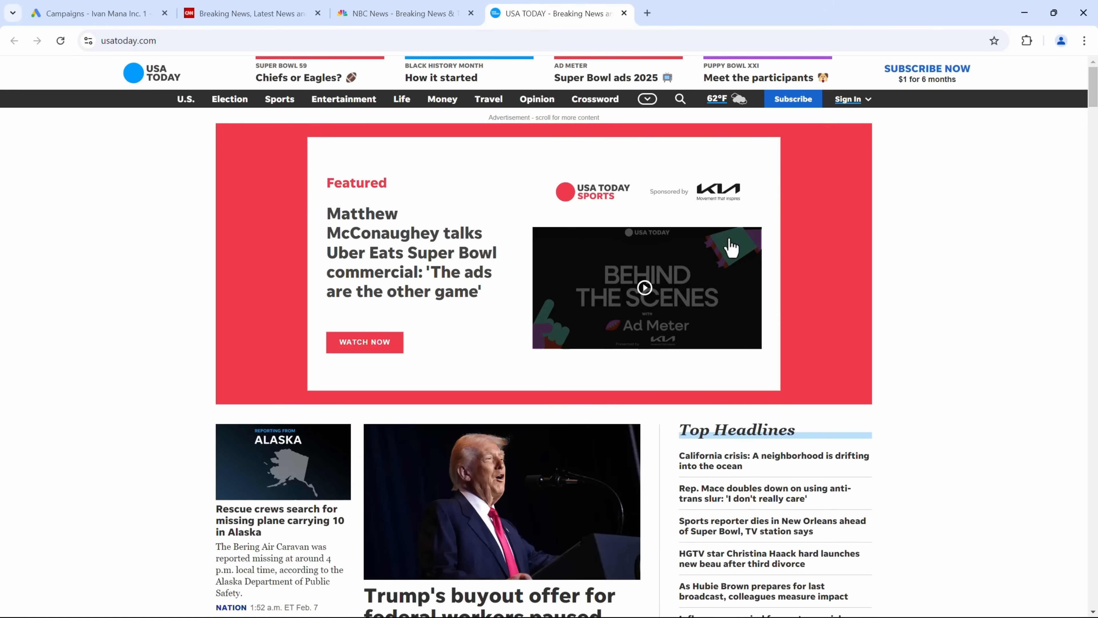
scroll(971, 211, down, 4)
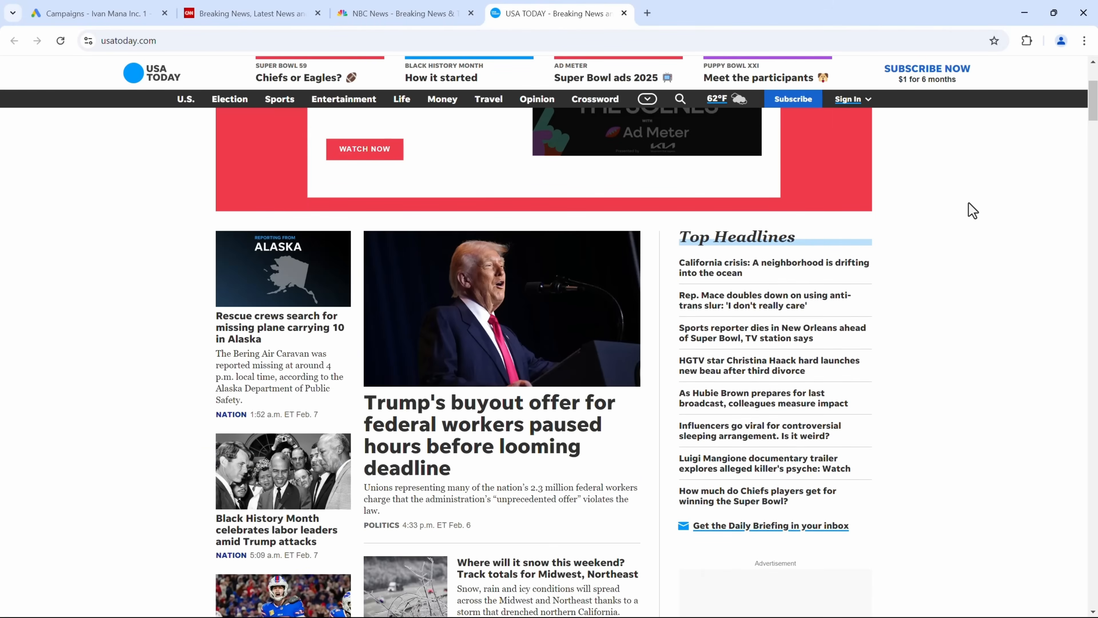
scroll(970, 211, down, 8)
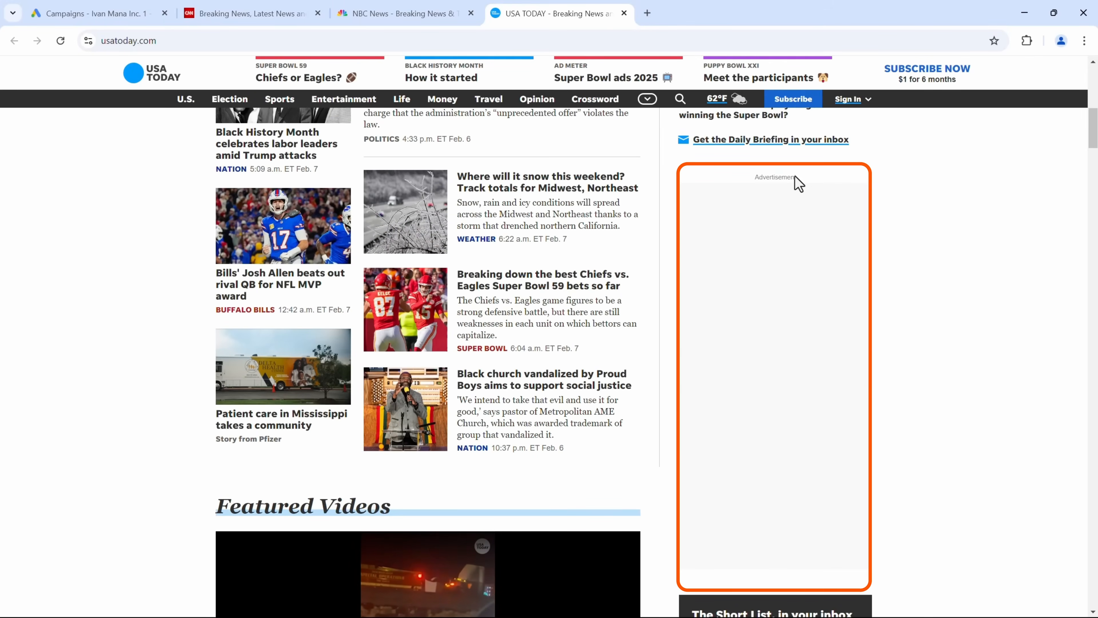
scroll(910, 291, down, 6)
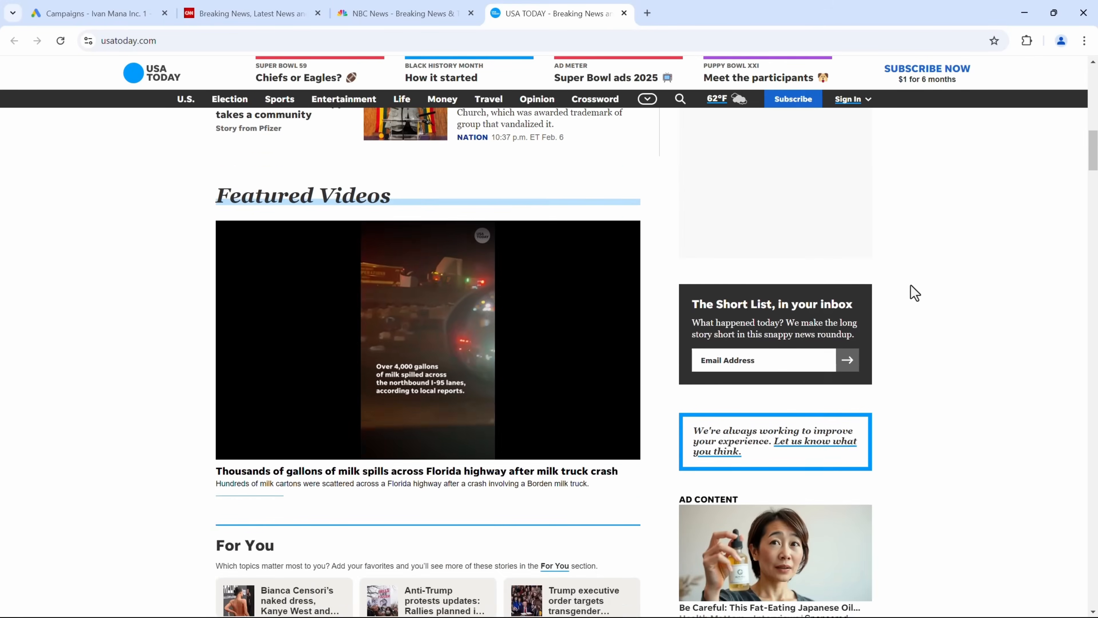
scroll(915, 293, down, 13)
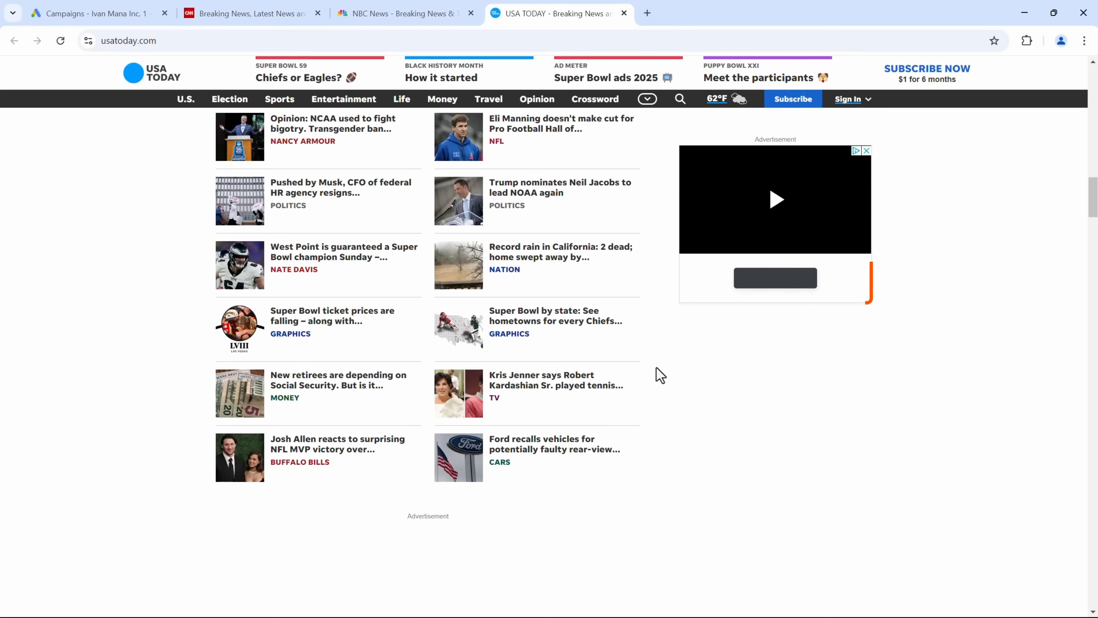
scroll(703, 383, down, 5)
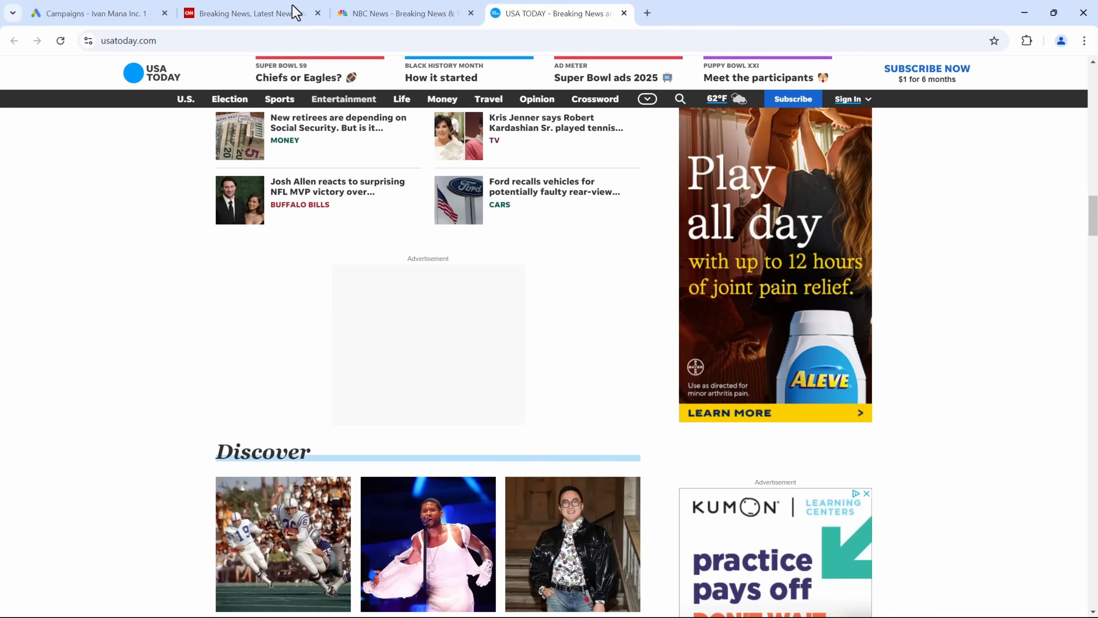
Close the CNN, NBC News and USA TODAY pages and return to Google Ads.
click(318, 13)
click(317, 12)
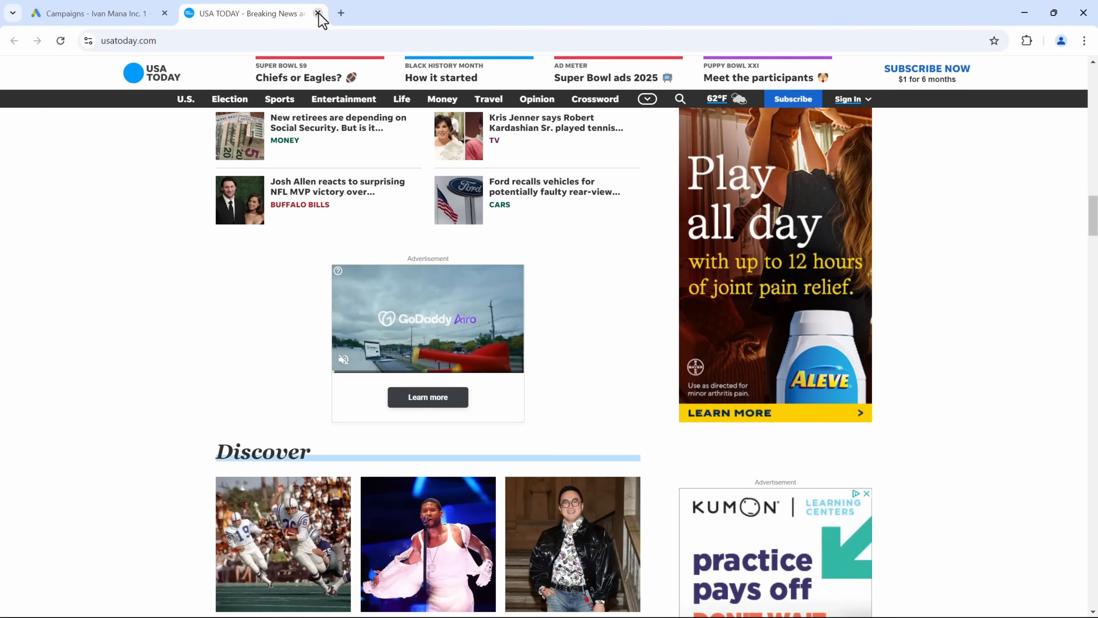
click(318, 13)
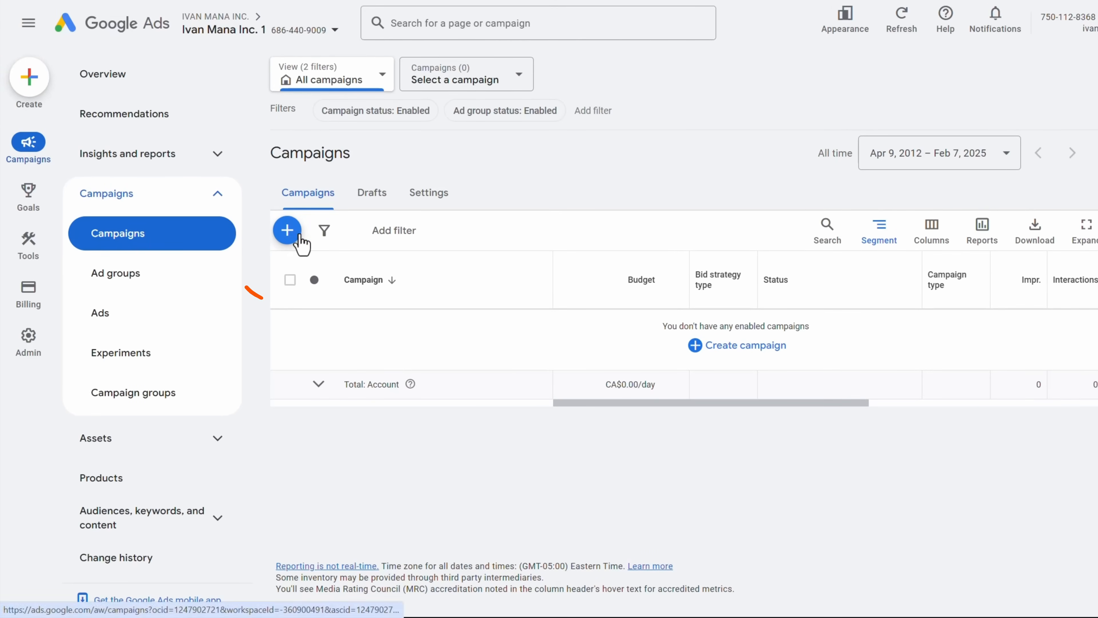
Start a new campaign with the objective "Create a campaign without a goal's guidance".
click(287, 230)
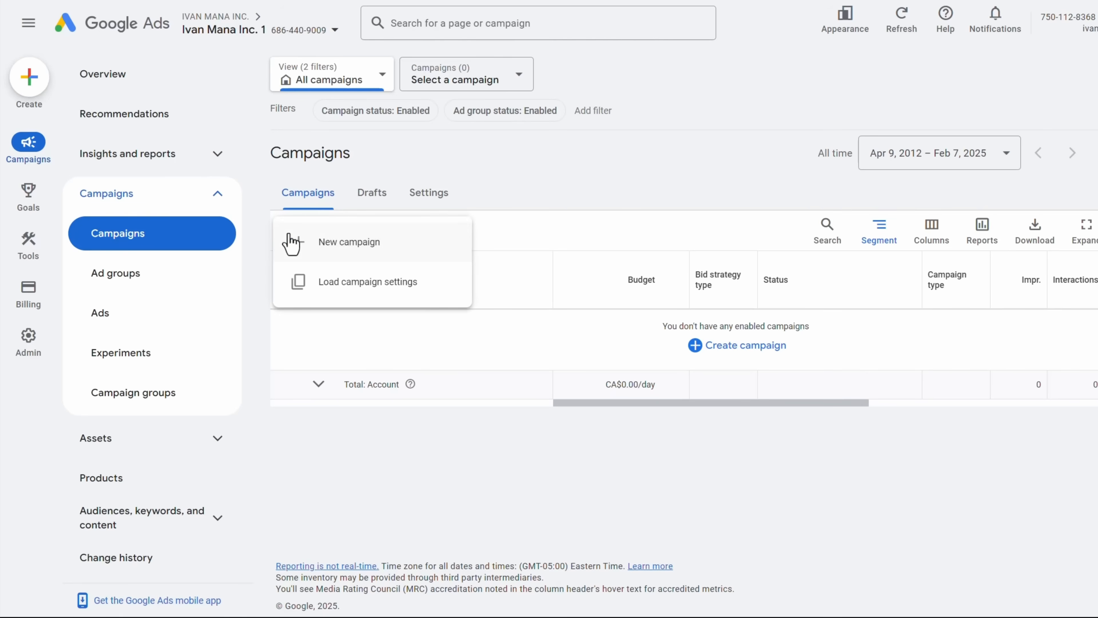
click(388, 250)
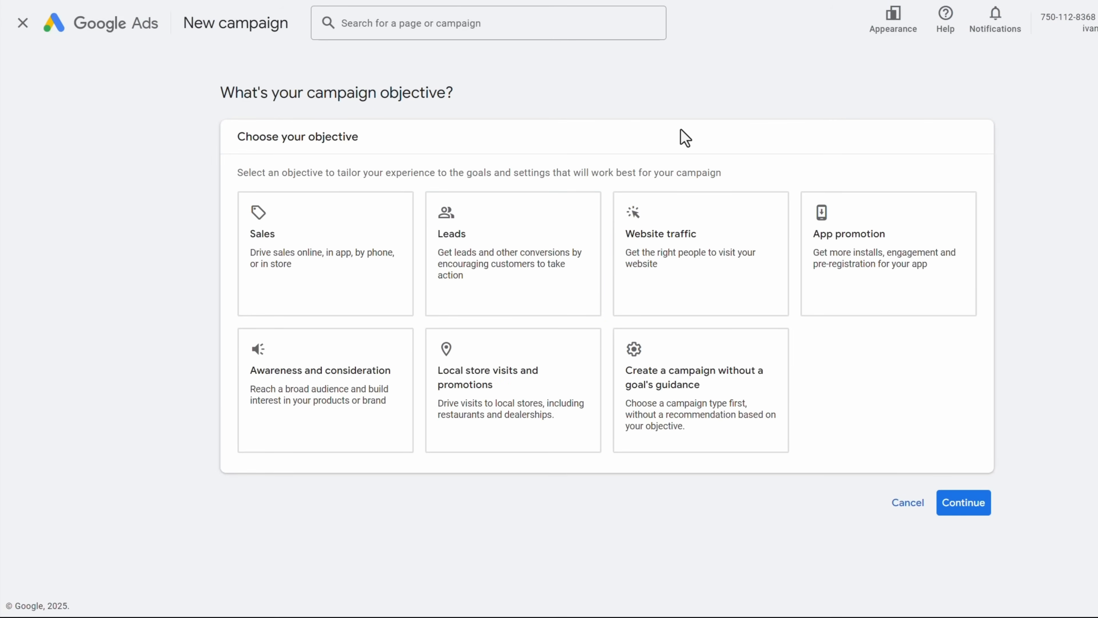
click(702, 402)
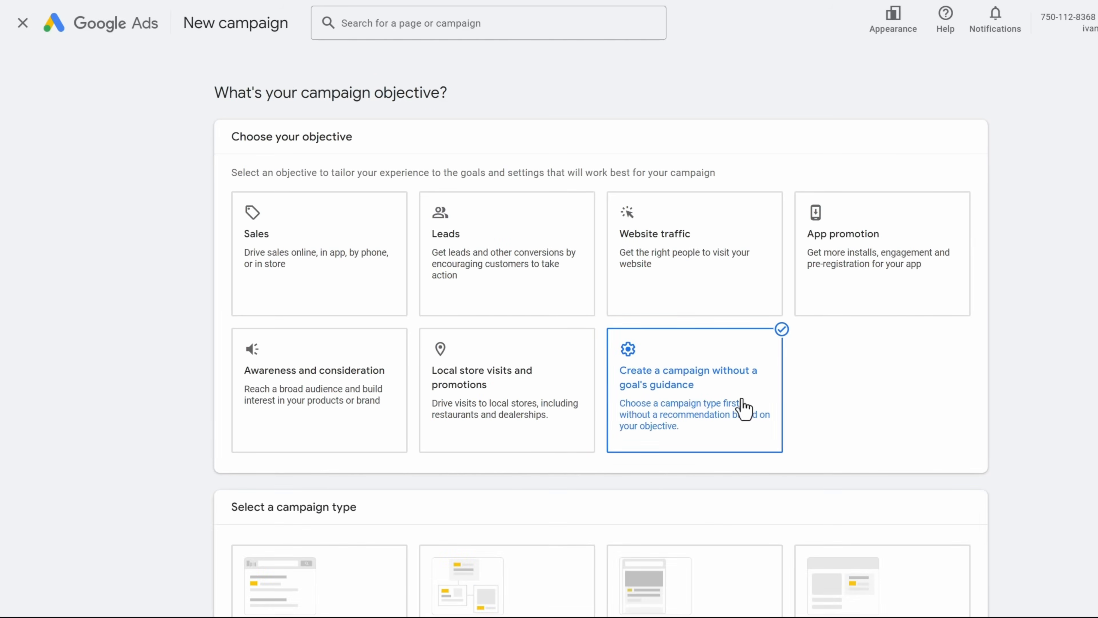
Choose Display as the campaign type.
scroll(1083, 369, down, 5)
scroll(1082, 373, down, 2)
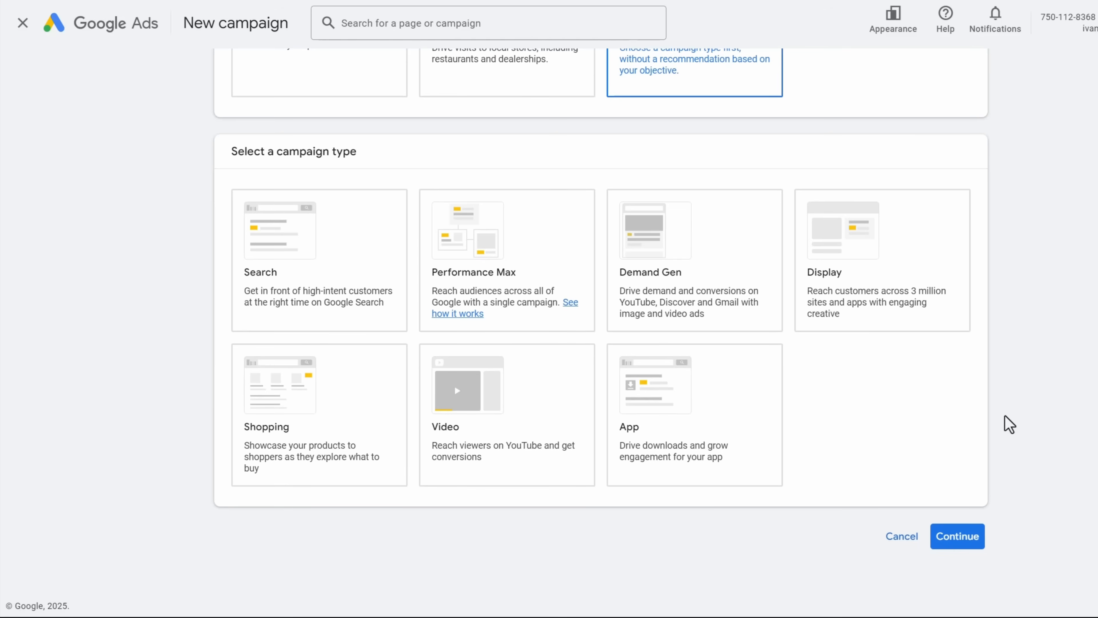
click(281, 277)
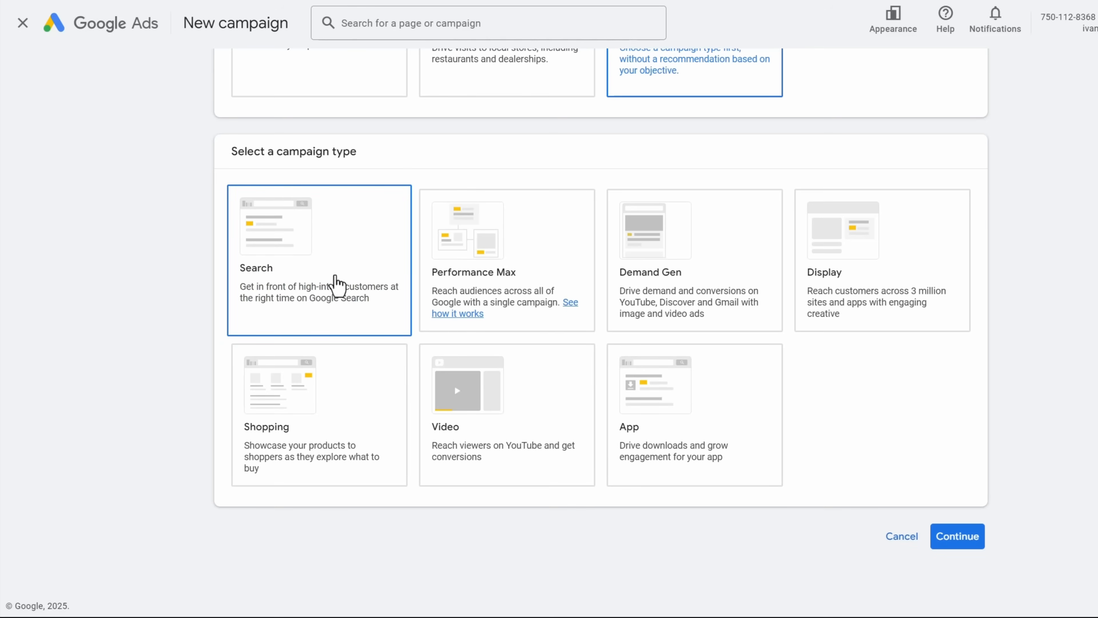
click(897, 289)
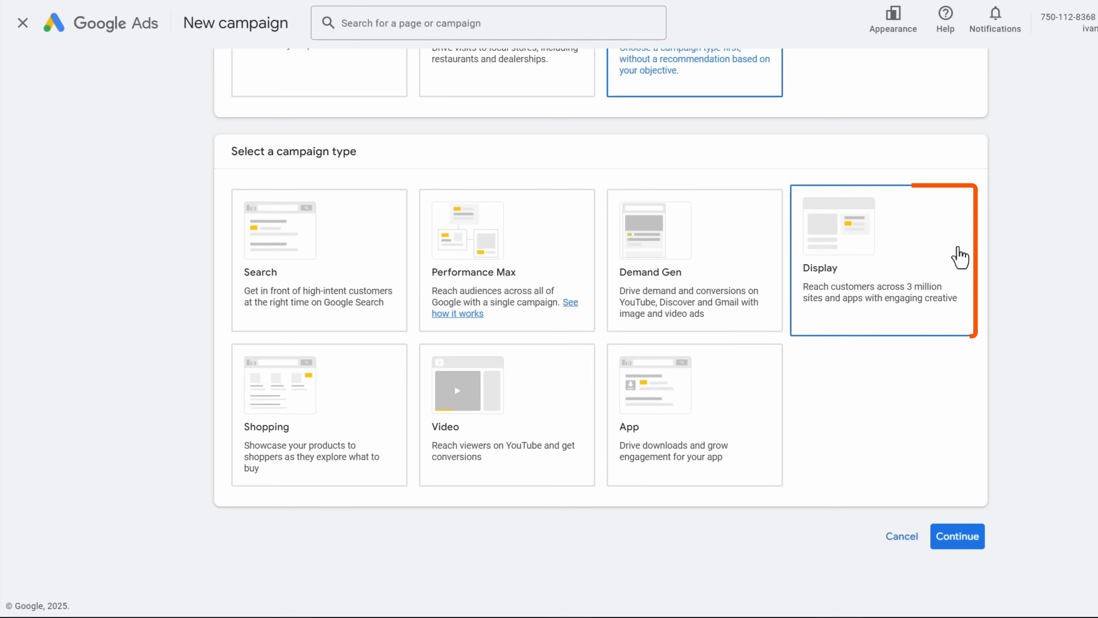
click(887, 289)
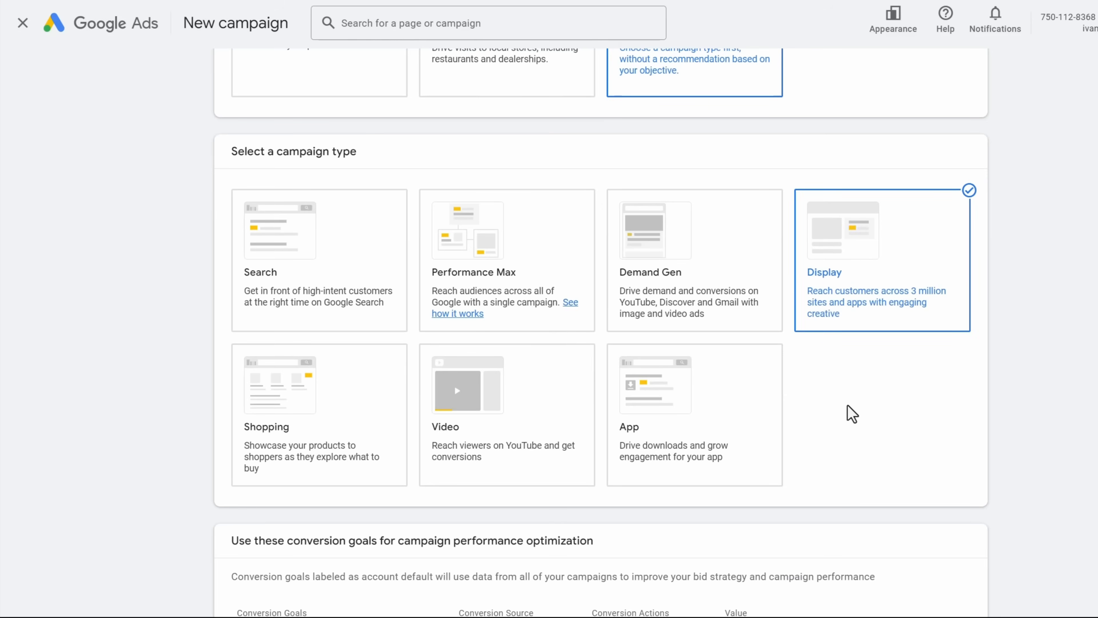
Accept the account-default conversion goals and set the ad's landing page to ivanmana.com/marketing-blueprint.
scroll(850, 413, down, 5)
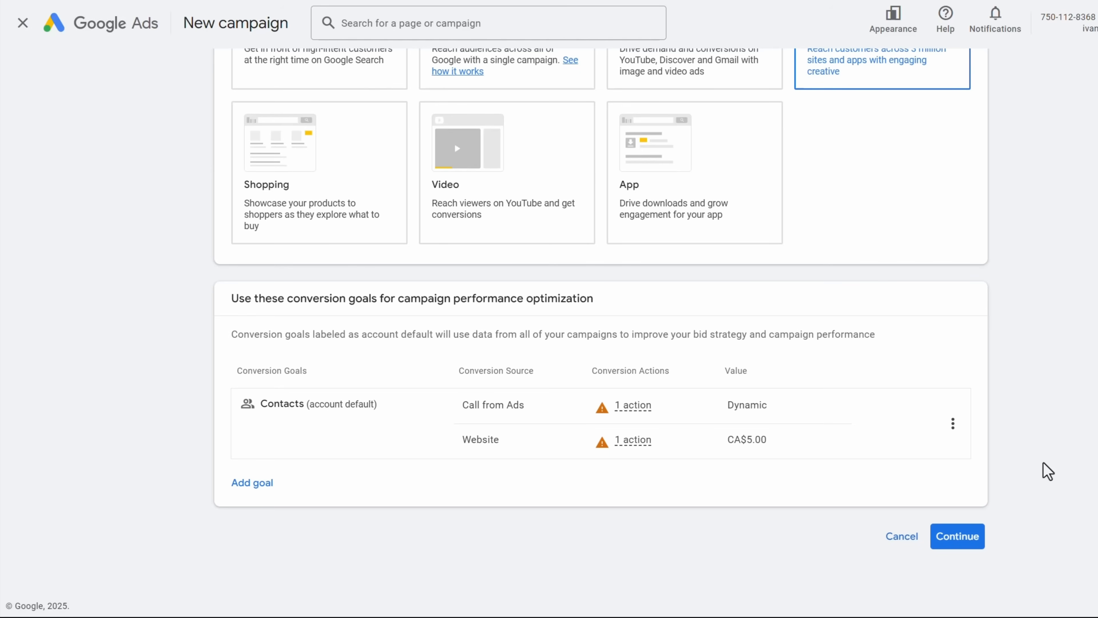
click(958, 536)
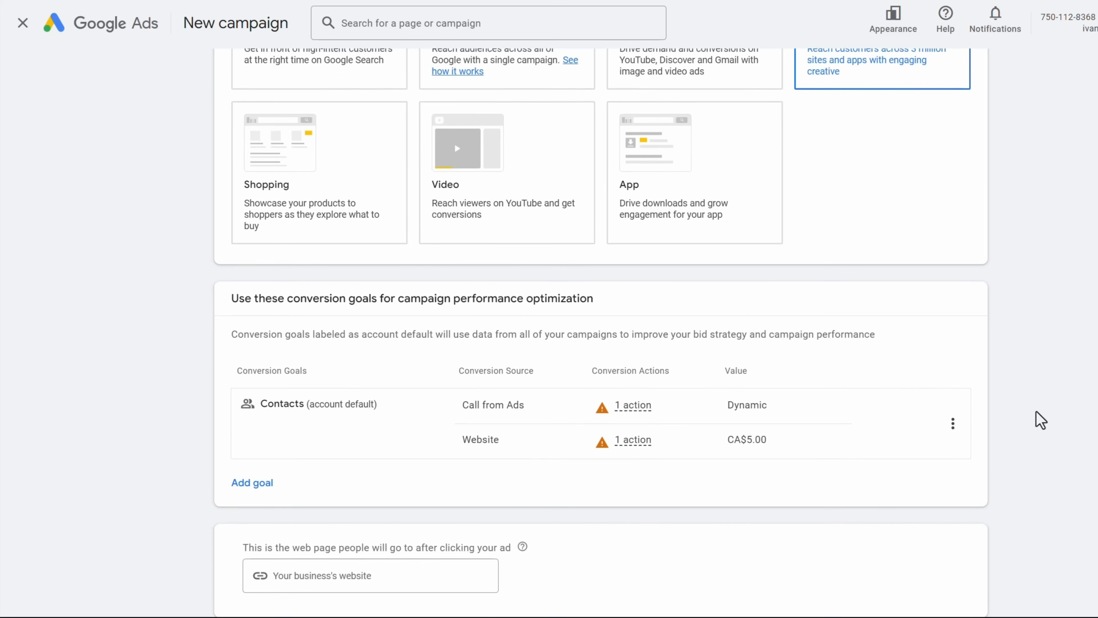
scroll(1042, 419, down, 3)
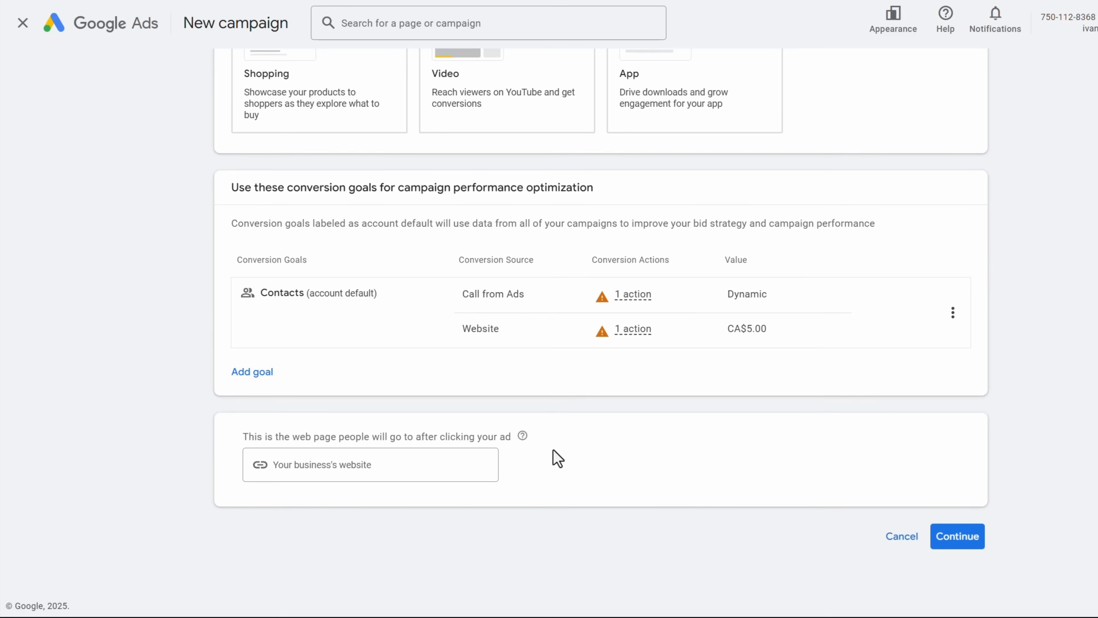
click(387, 466)
text(ivanmana.com/marketing-blueprint)
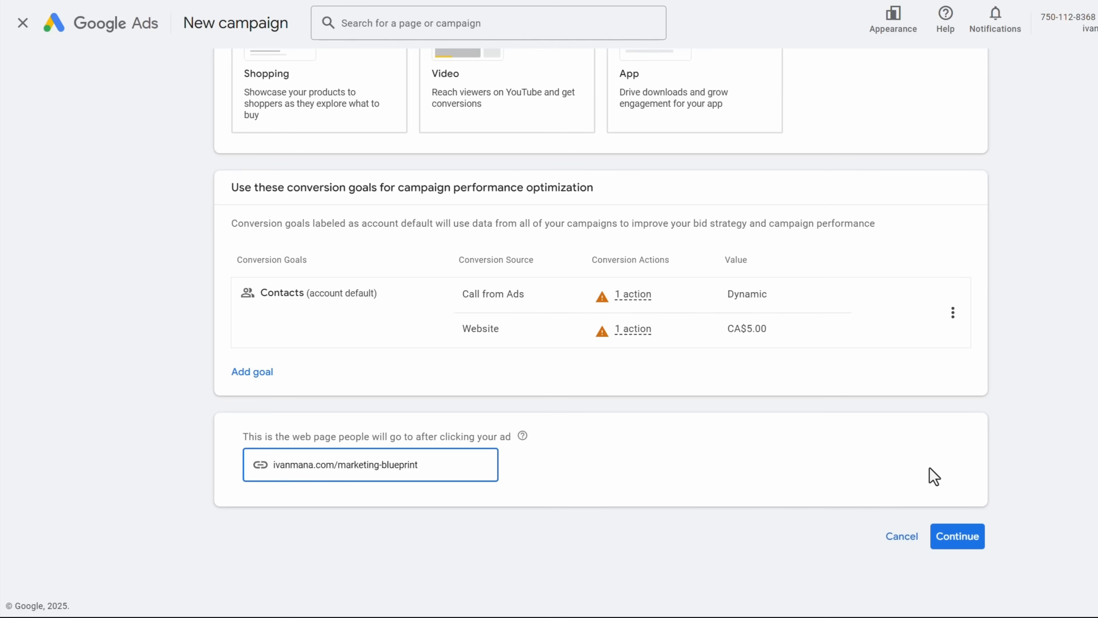
click(968, 541)
Name the campaign "Membership Site" and continue to the campaign settings.
scroll(819, 463, down, 4)
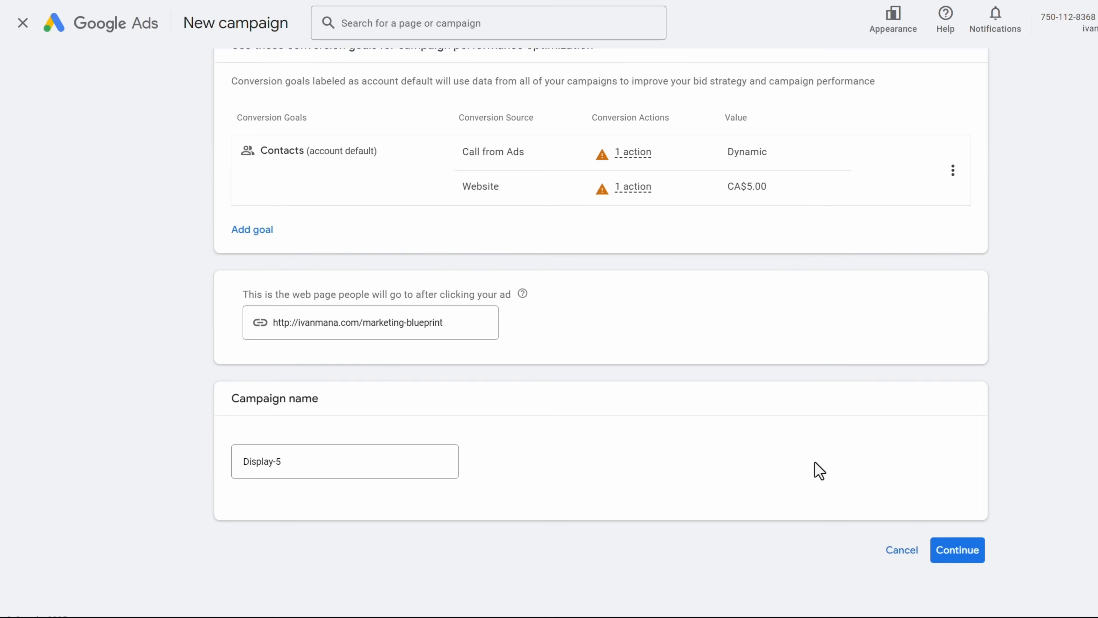
triple_click(295, 451)
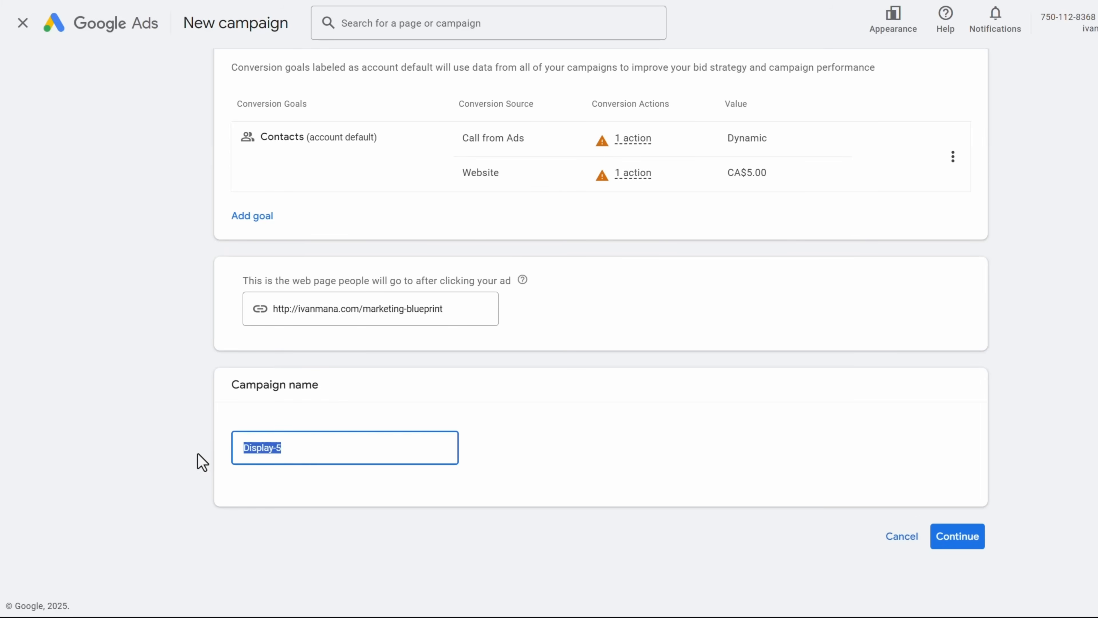
text(Membership Site)
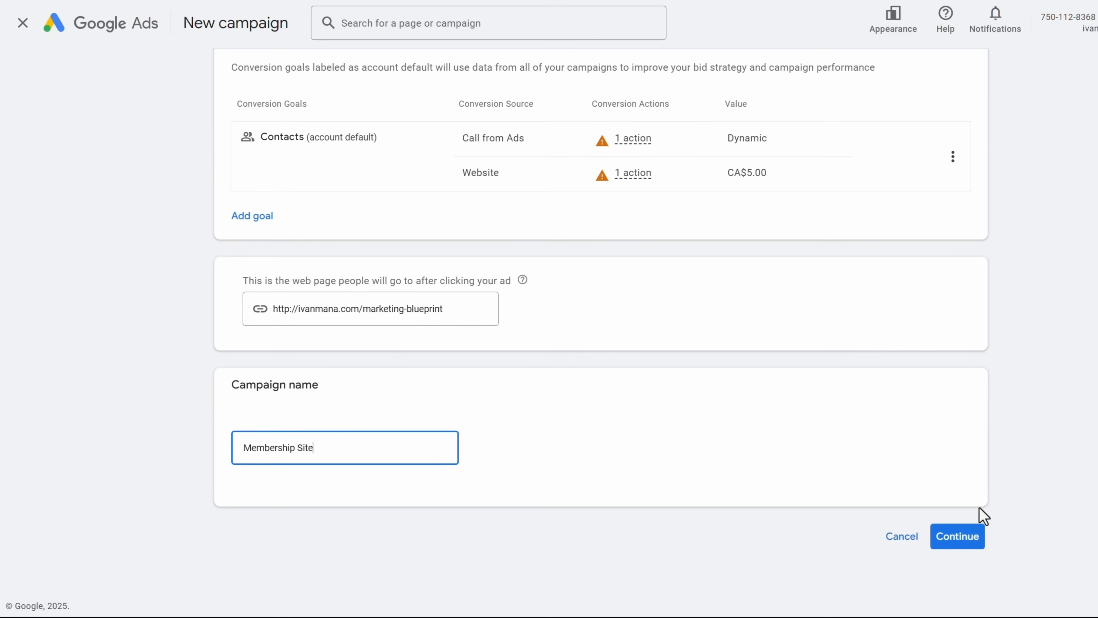
click(975, 539)
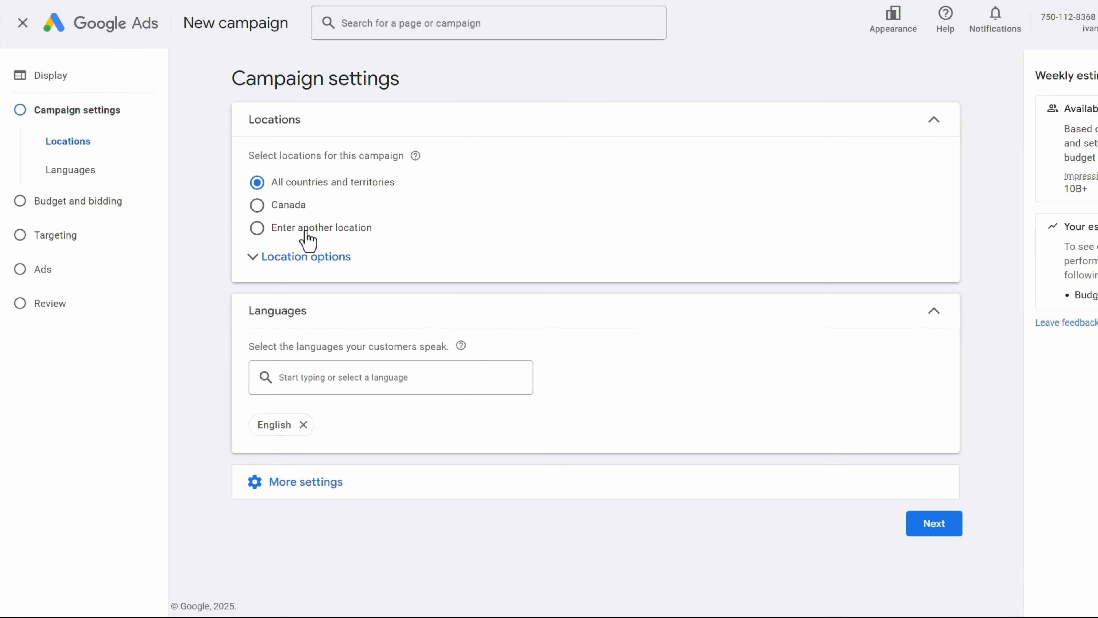
Target the campaign to the countries United States and Canada as custom locations.
click(315, 235)
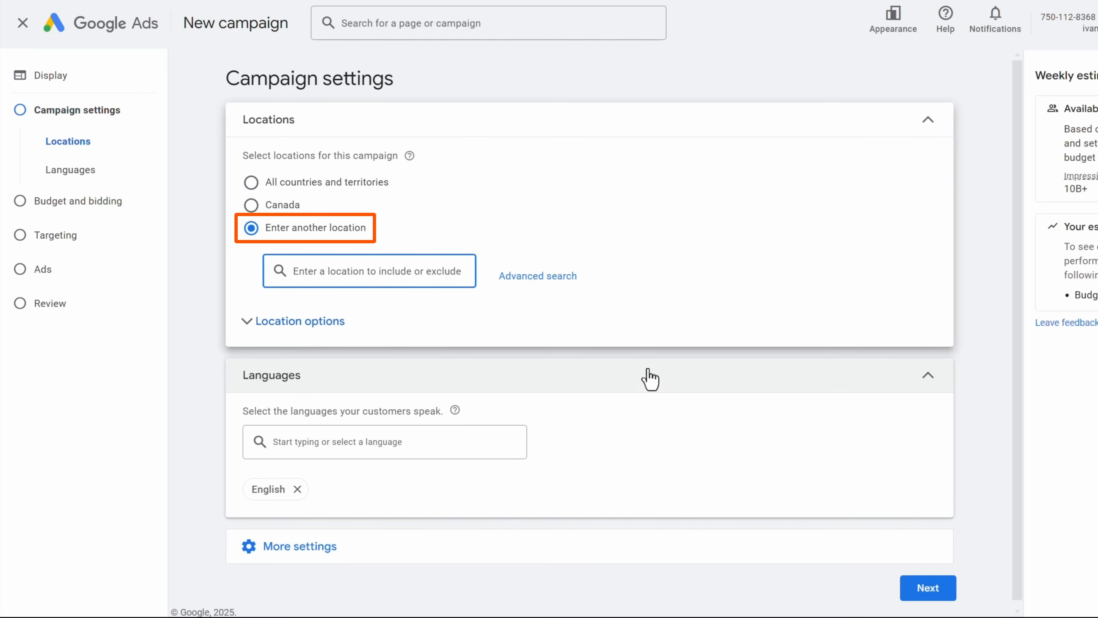
text(united states)
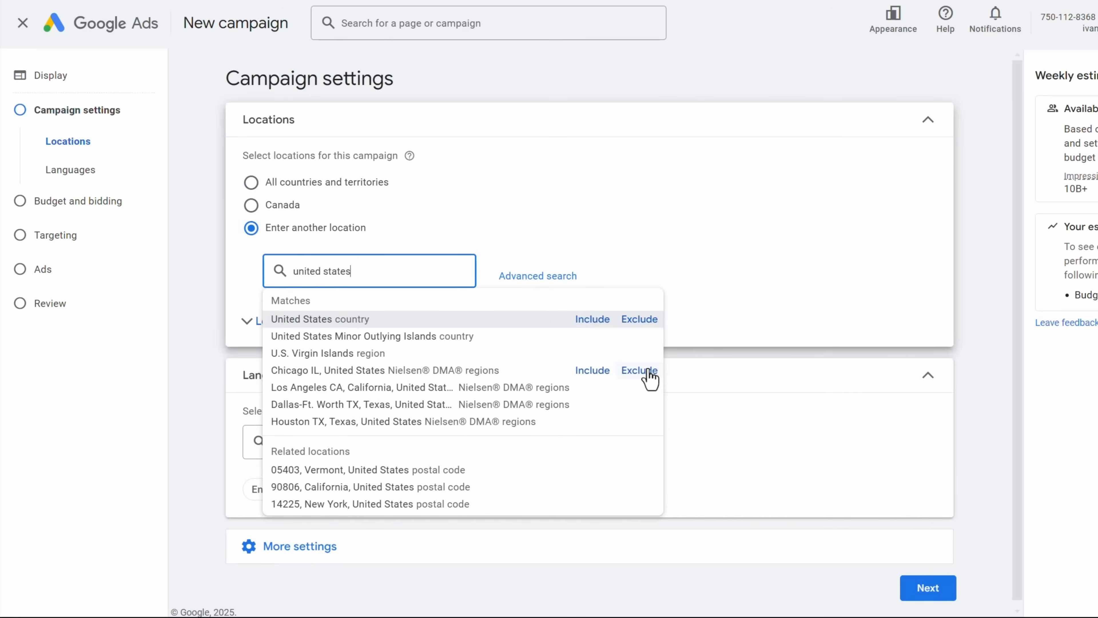
key(Return)
text(canada)
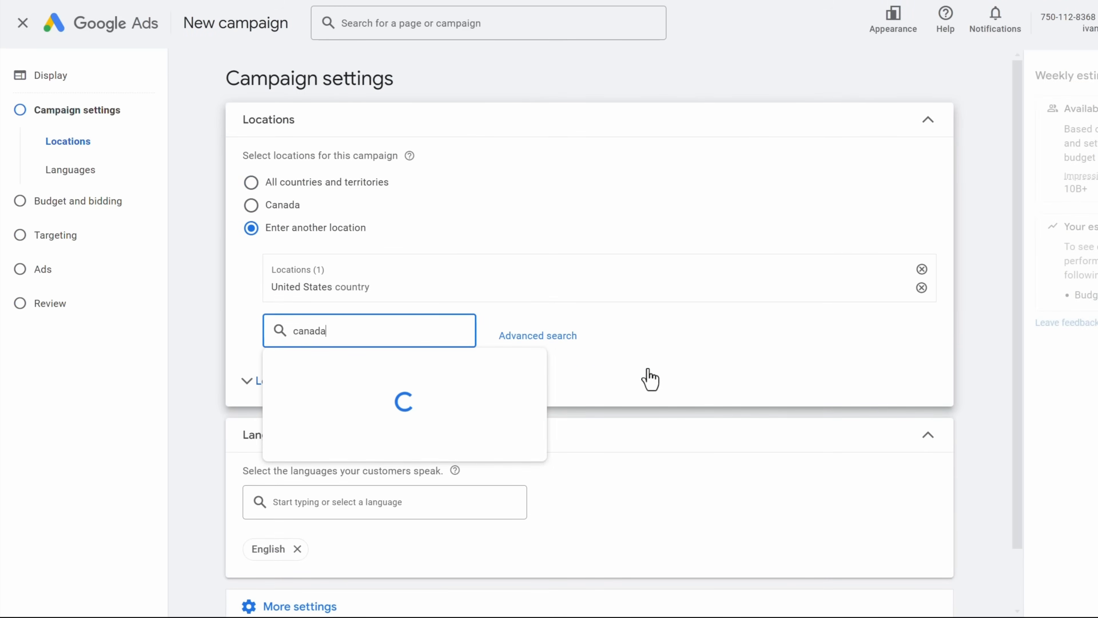
key(Return)
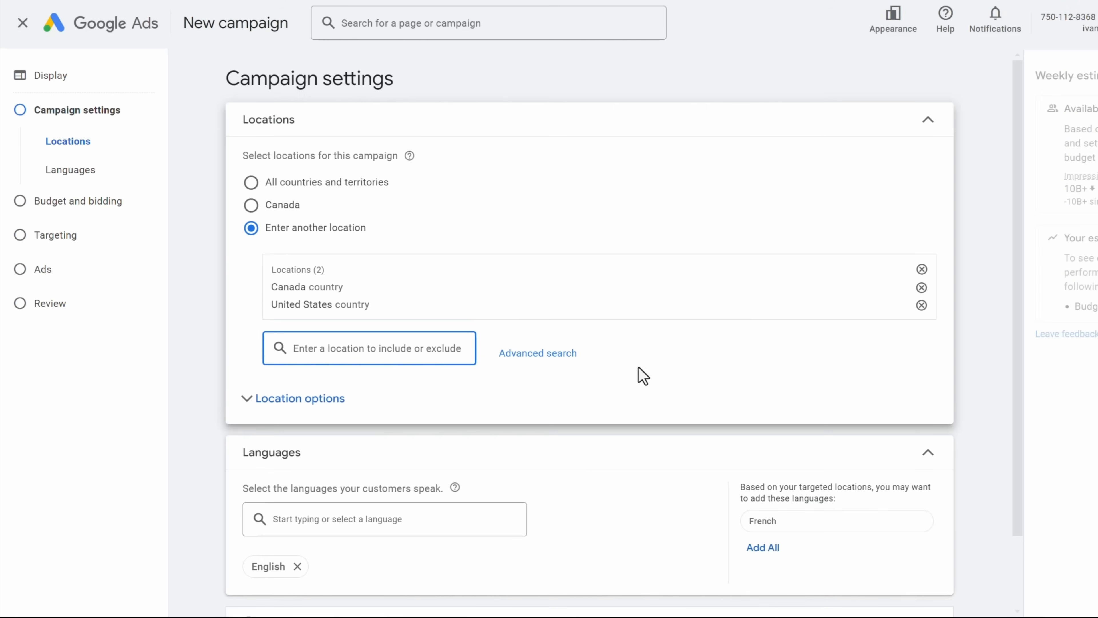
Set the location options to "Presence: People in or regularly in your included locations".
click(299, 409)
scroll(368, 408, down, 2)
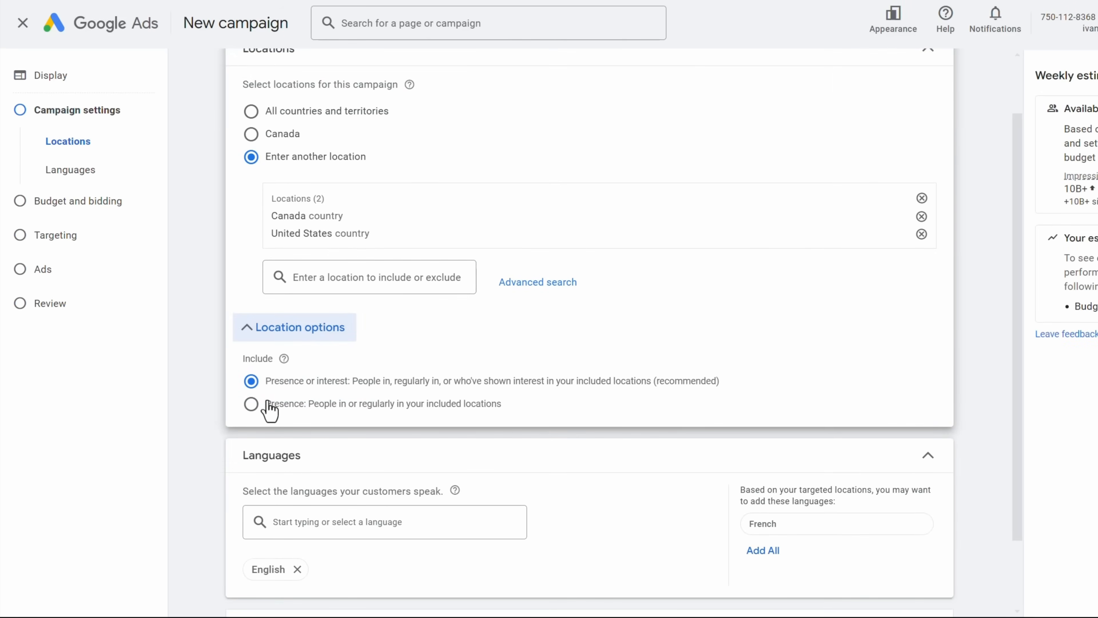
click(281, 408)
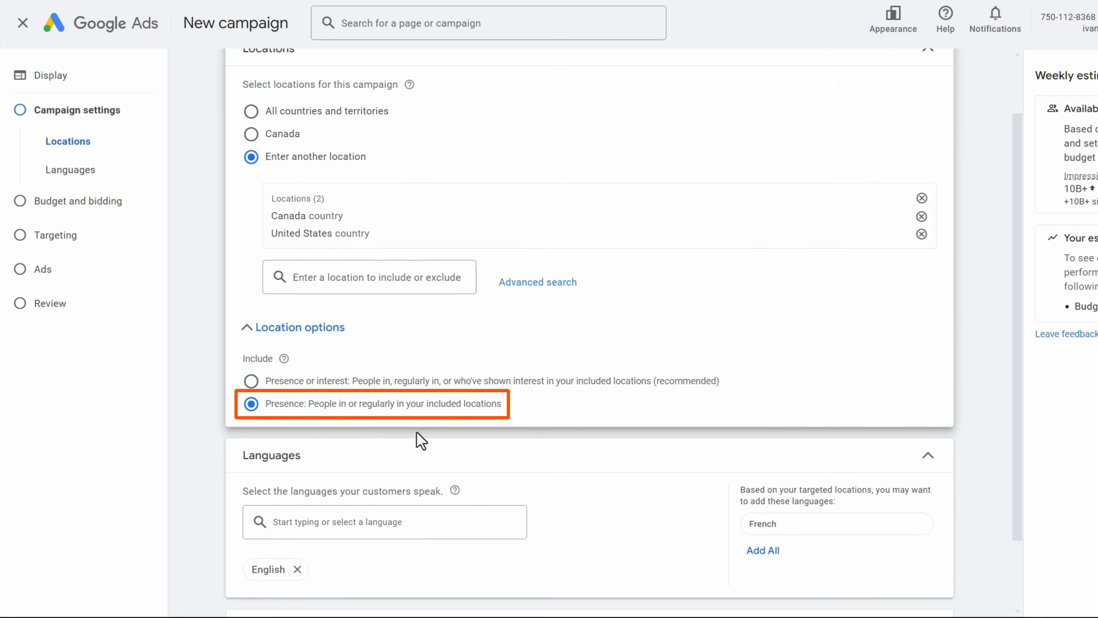
drag(271, 382, 700, 382)
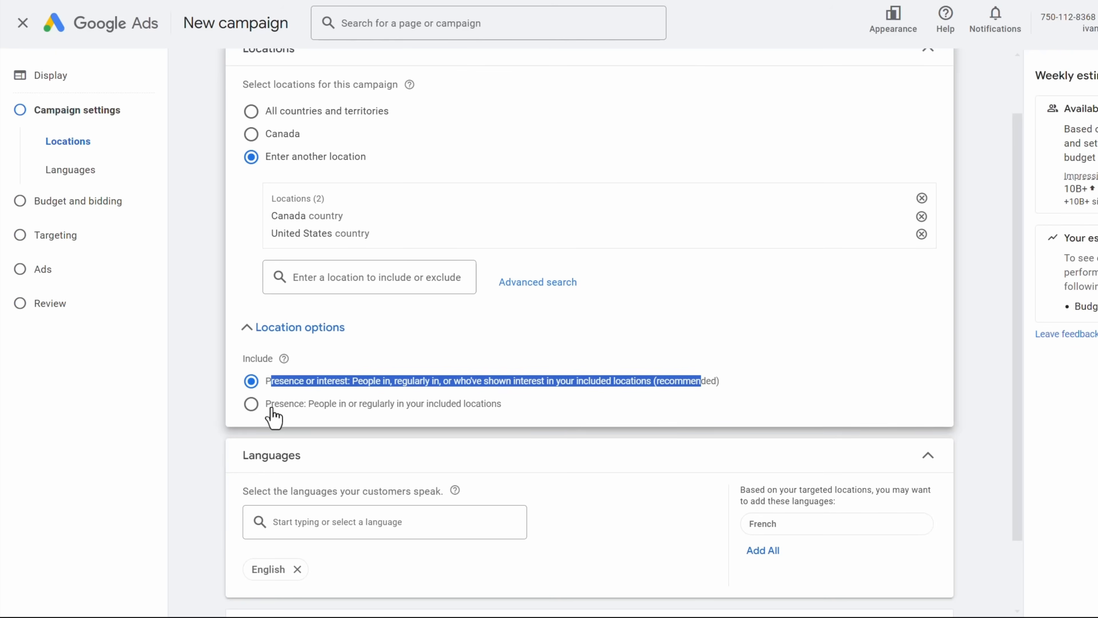
drag(272, 408, 496, 419)
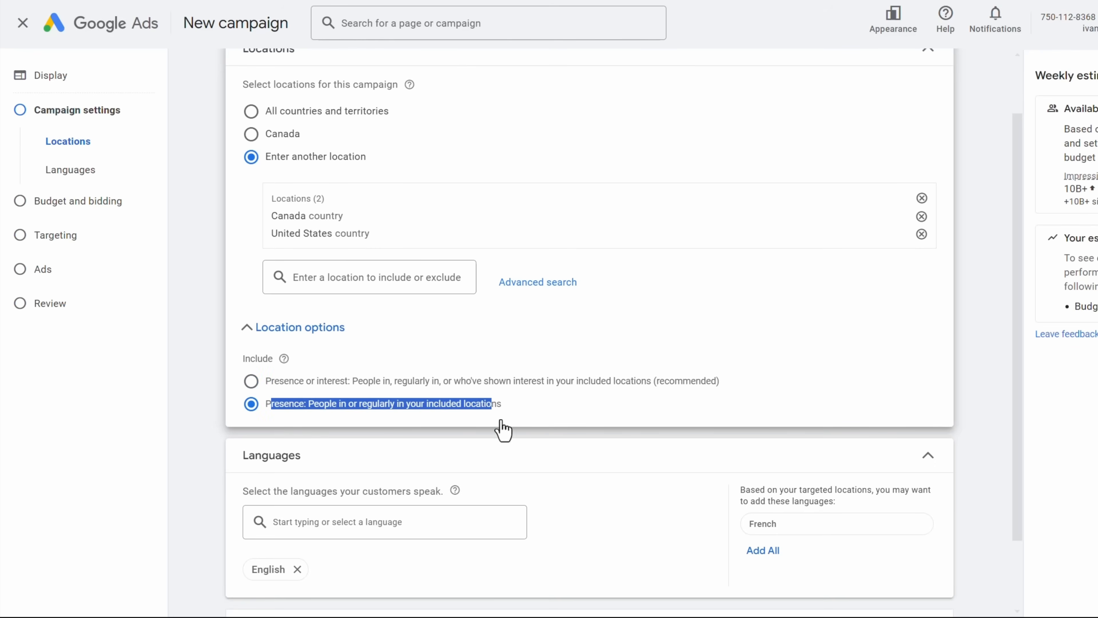
scroll(606, 497, down, 2)
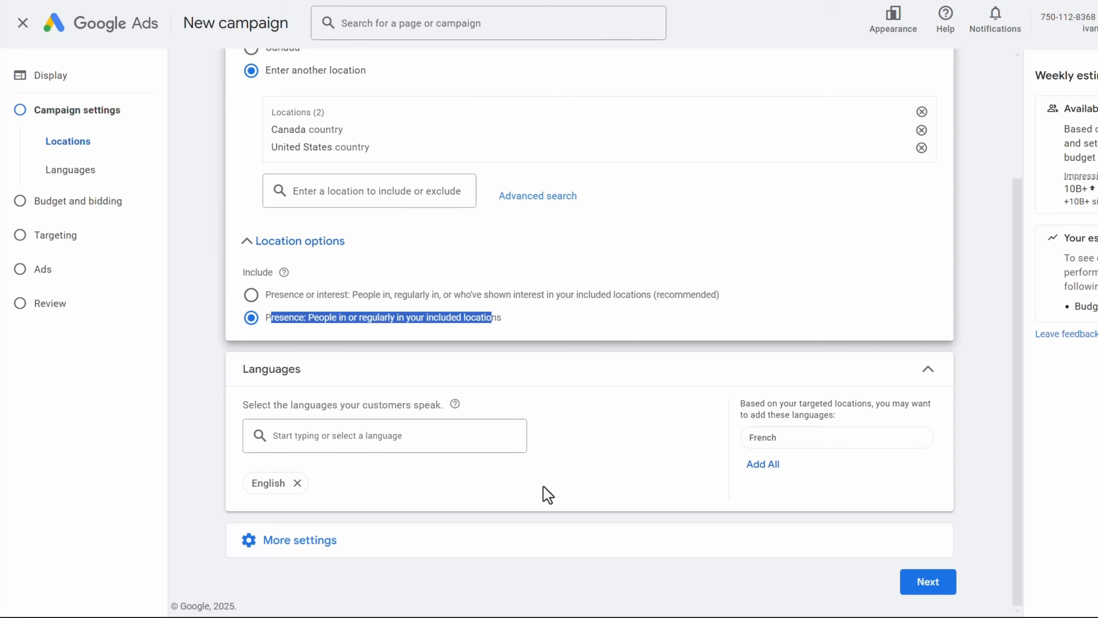
Keep English as the campaign language, review the additional campaign settings, and continue to the budget and bidding stage.
click(385, 436)
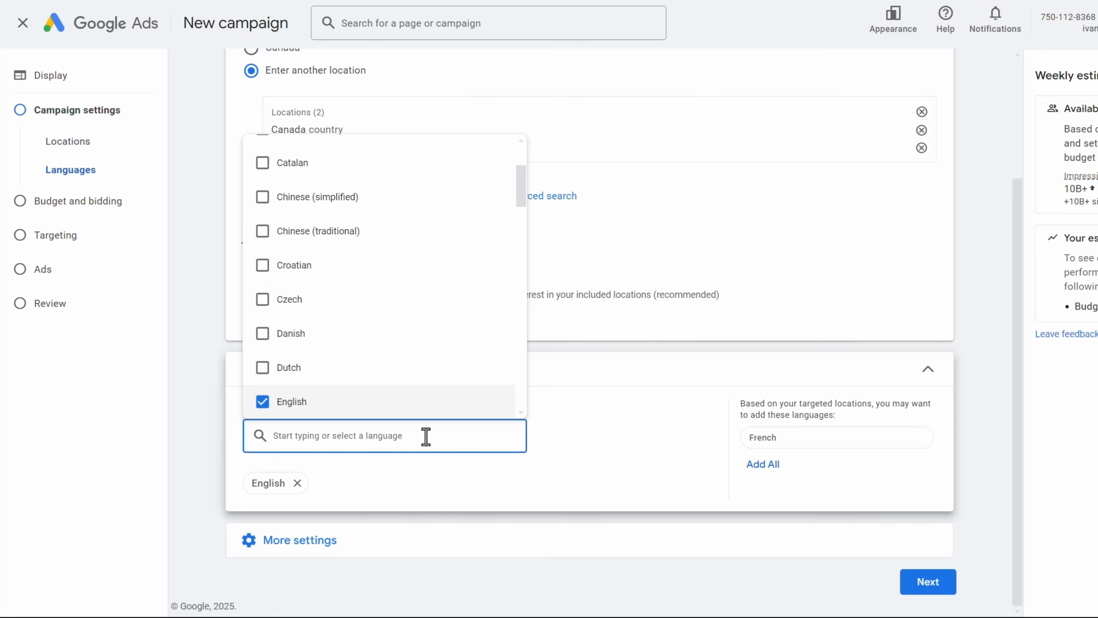
click(594, 504)
click(515, 549)
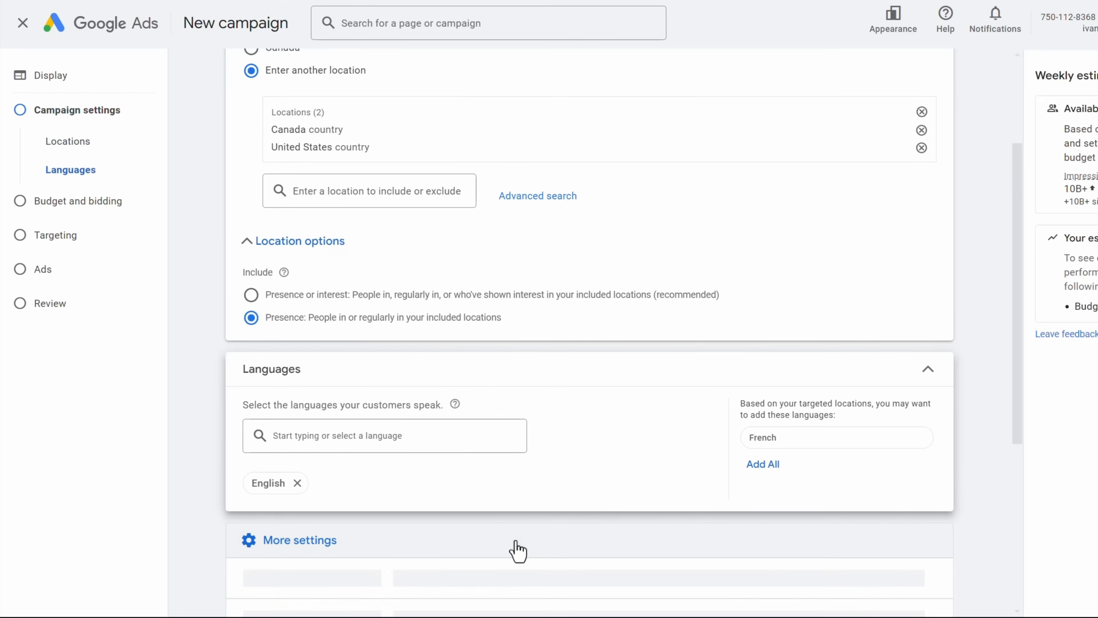
scroll(608, 478, down, 5)
scroll(610, 483, down, 2)
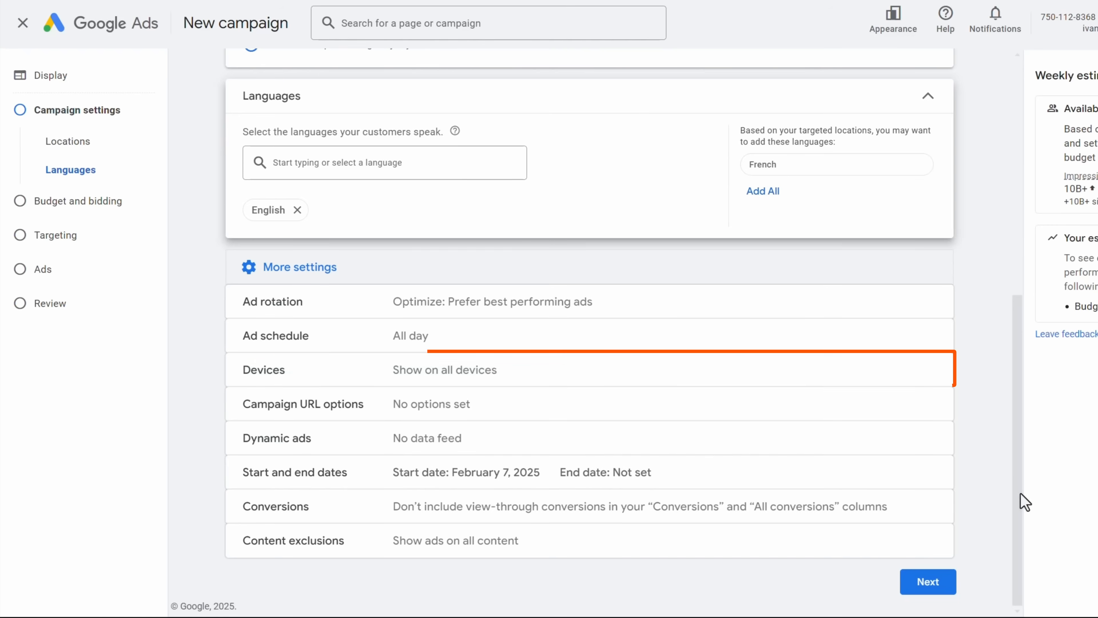
click(930, 585)
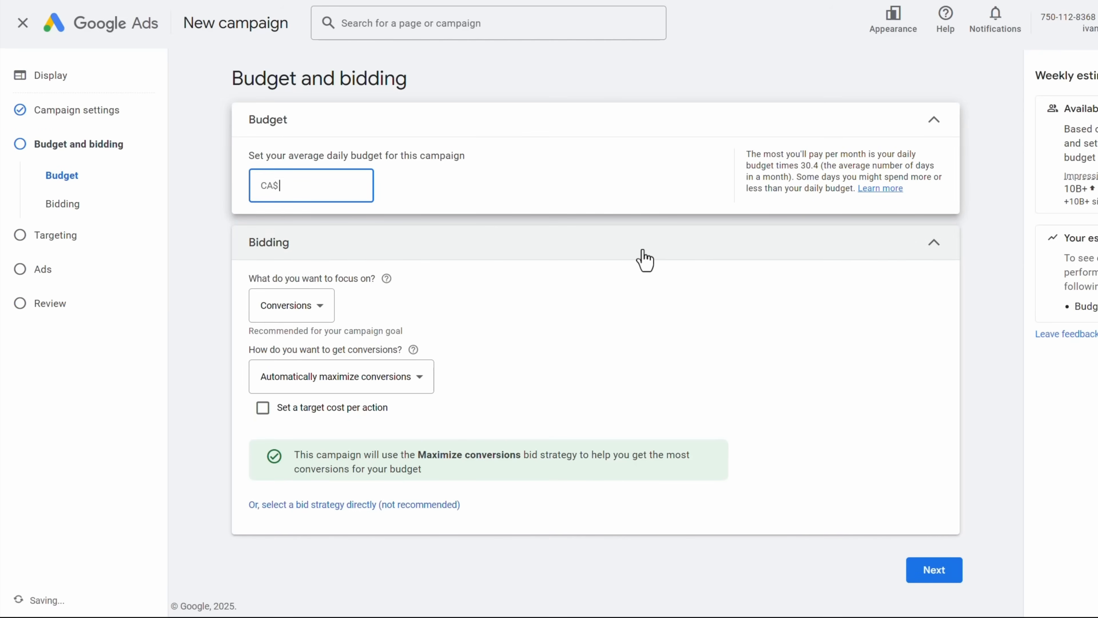
Set the campaign's average daily budget to CA$250.
text(250)
click(696, 199)
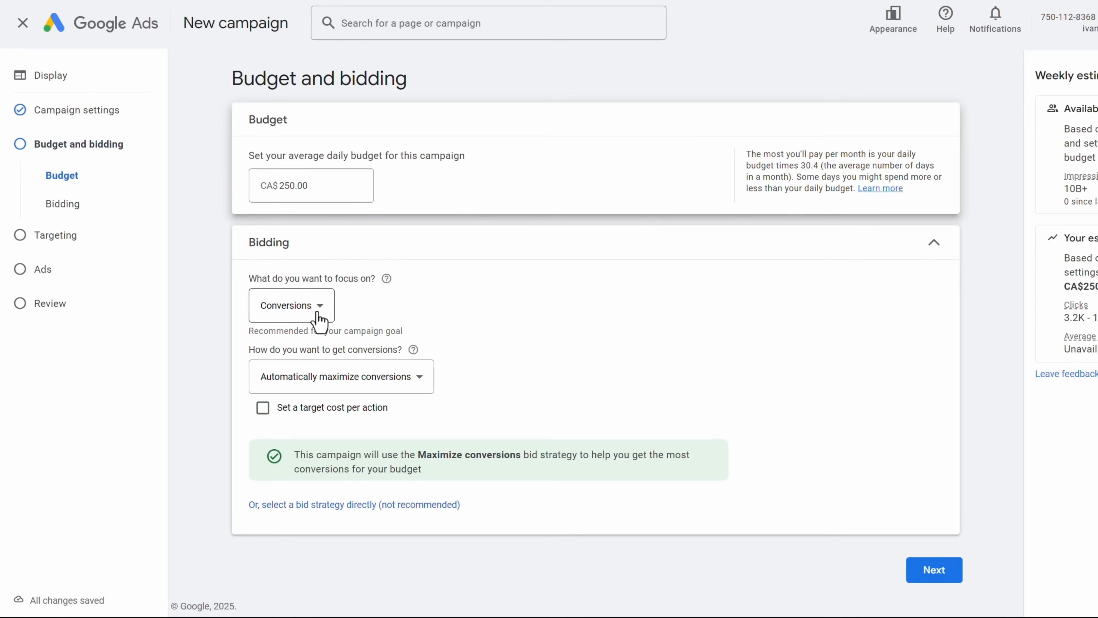
Switch to direct bid strategy selection and choose the Maximize conversions strategy.
click(352, 505)
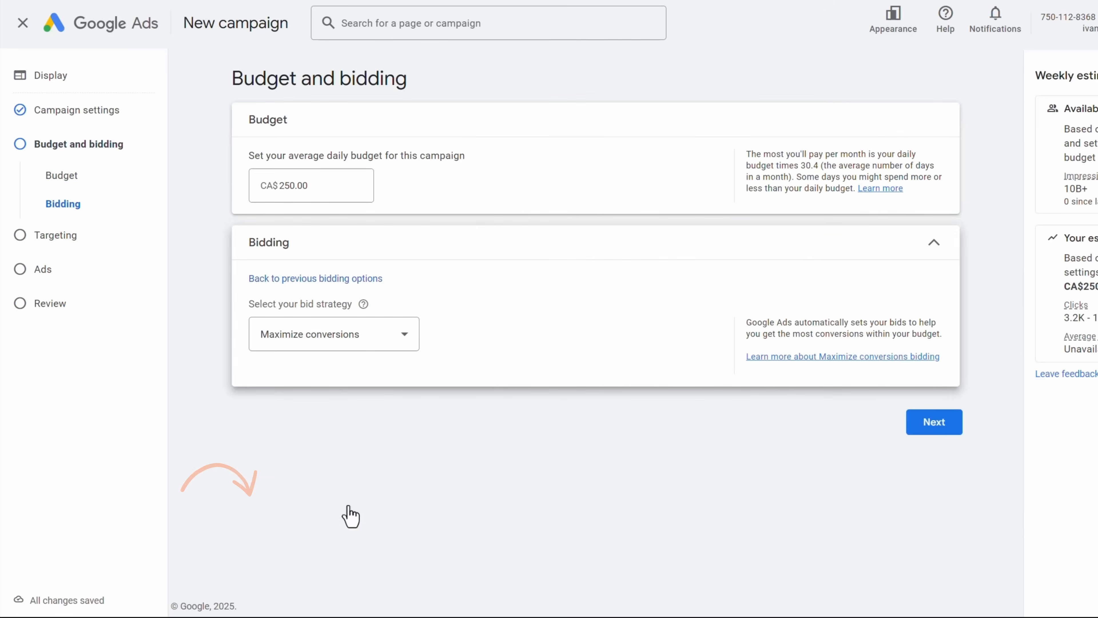
click(336, 340)
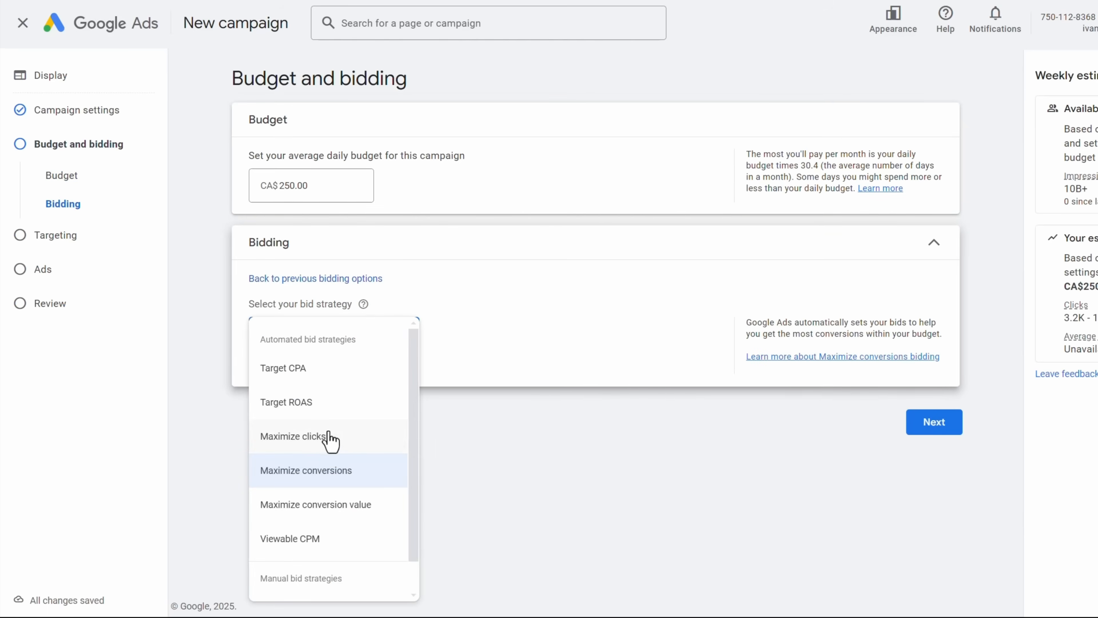
scroll(337, 597, down, 1)
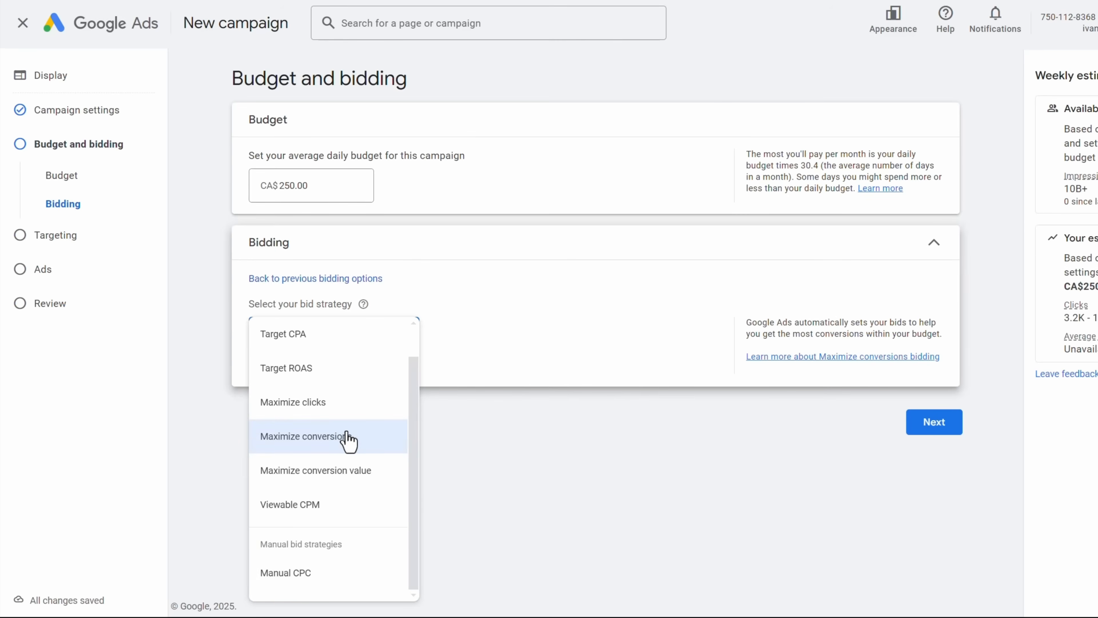
mouse_move(360, 444)
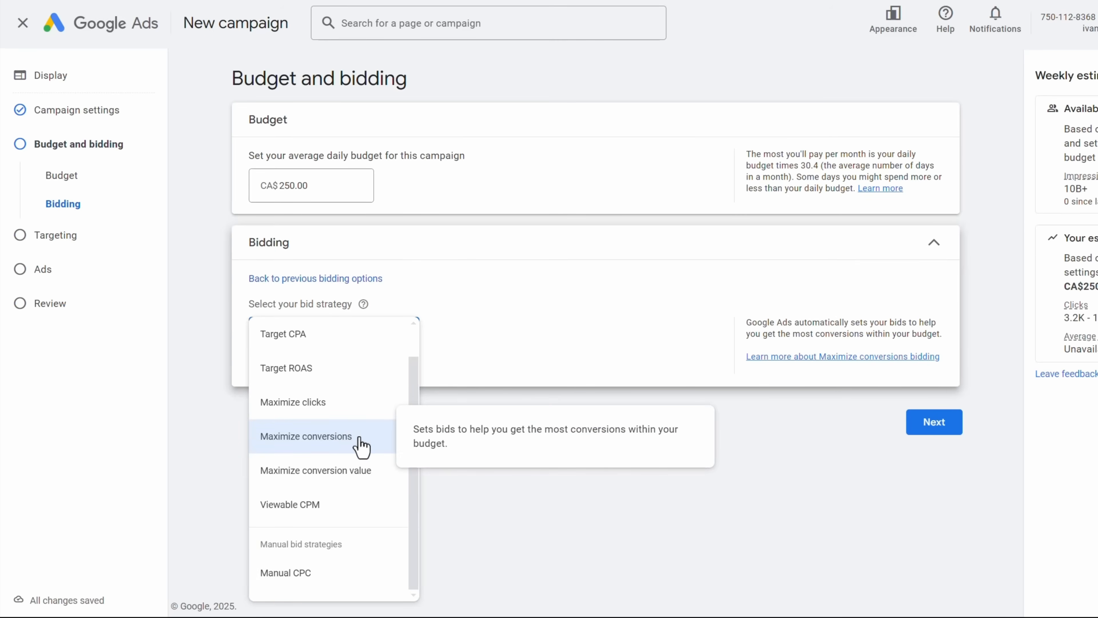
click(360, 444)
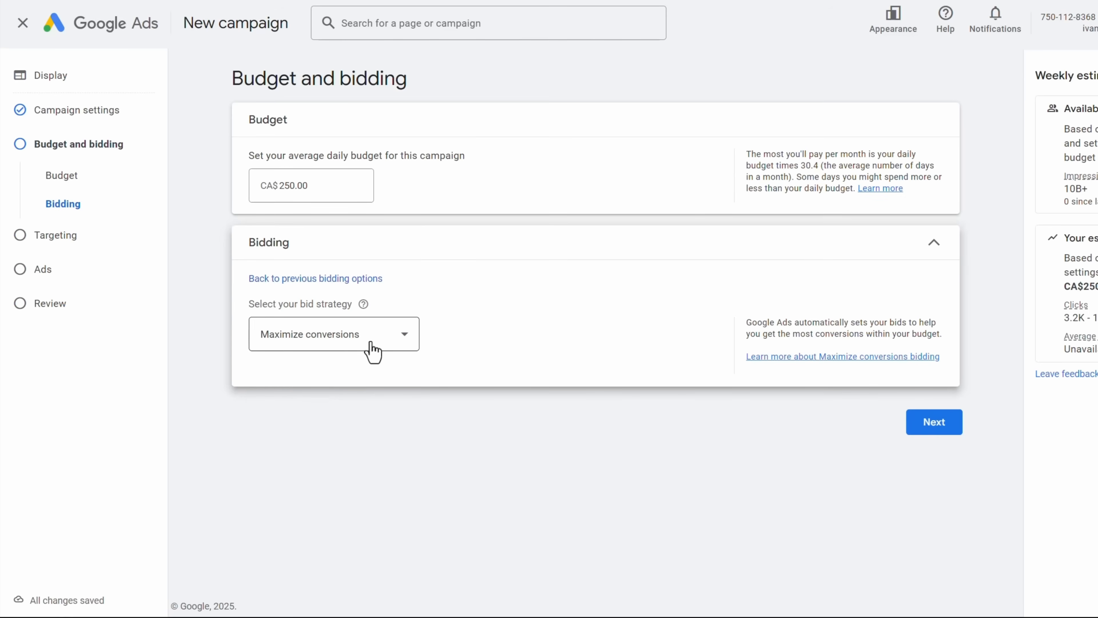
Change the bid strategy to Maximize conversion value and set a target return on ad spend of 200%.
click(348, 344)
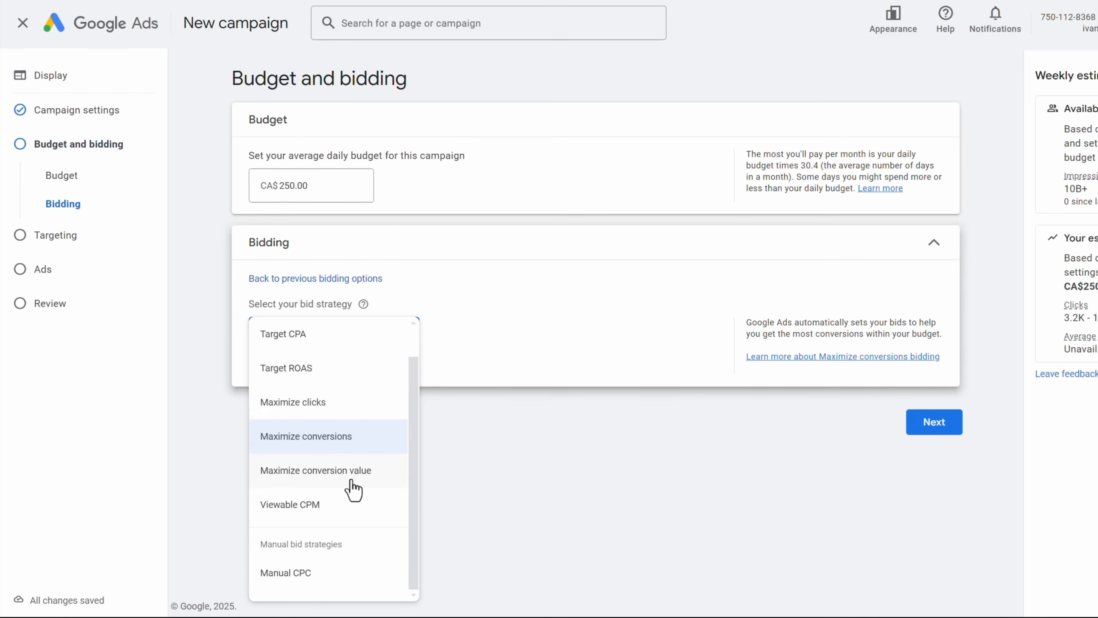
click(351, 476)
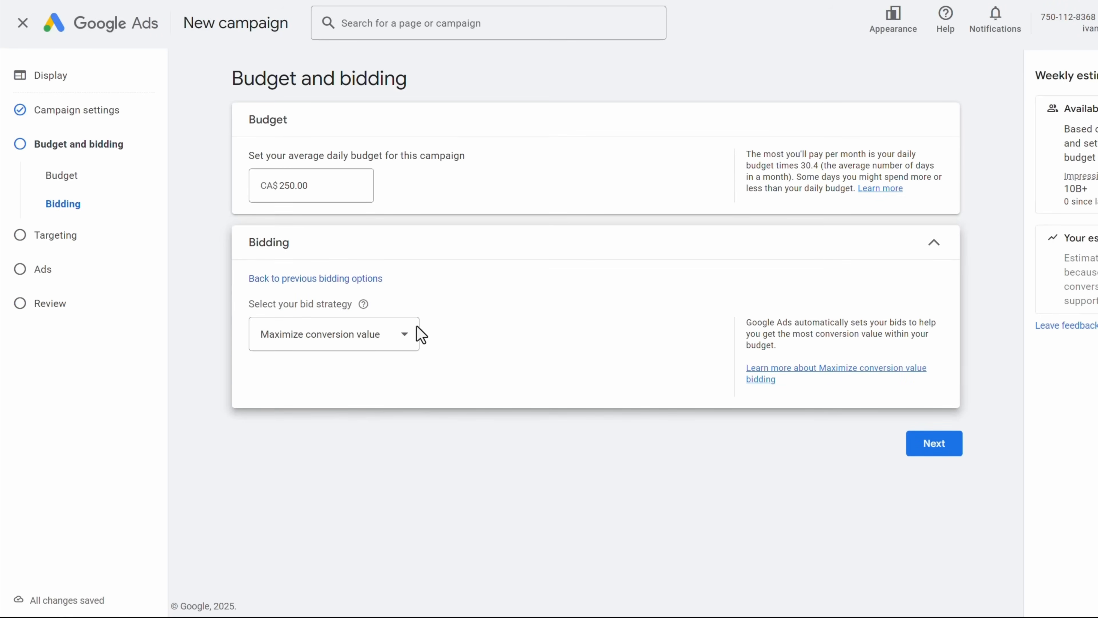
click(369, 294)
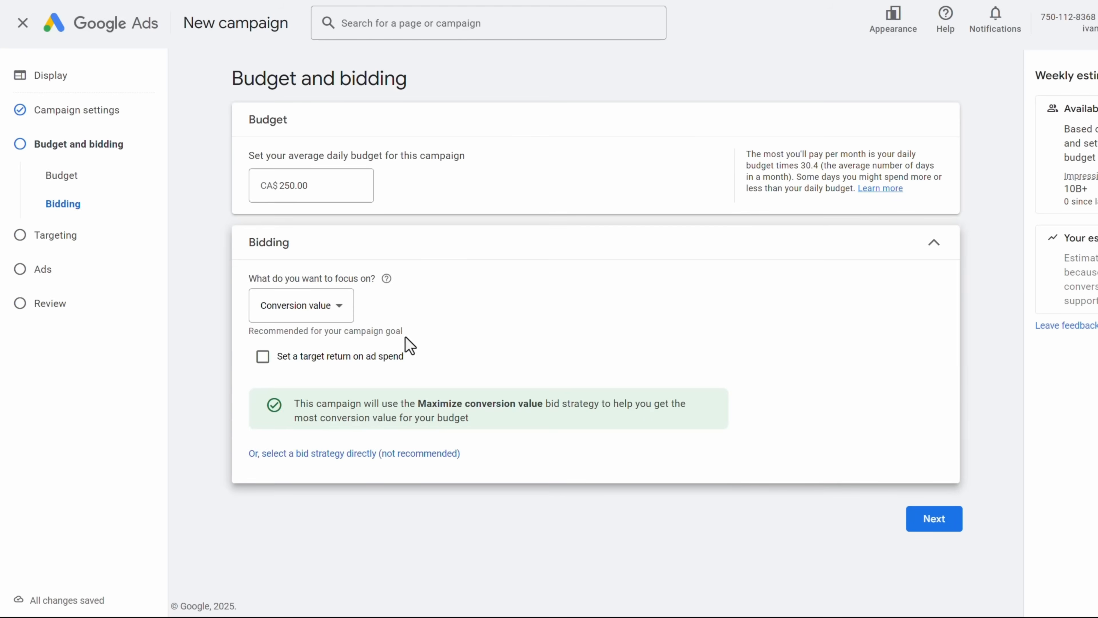
click(341, 361)
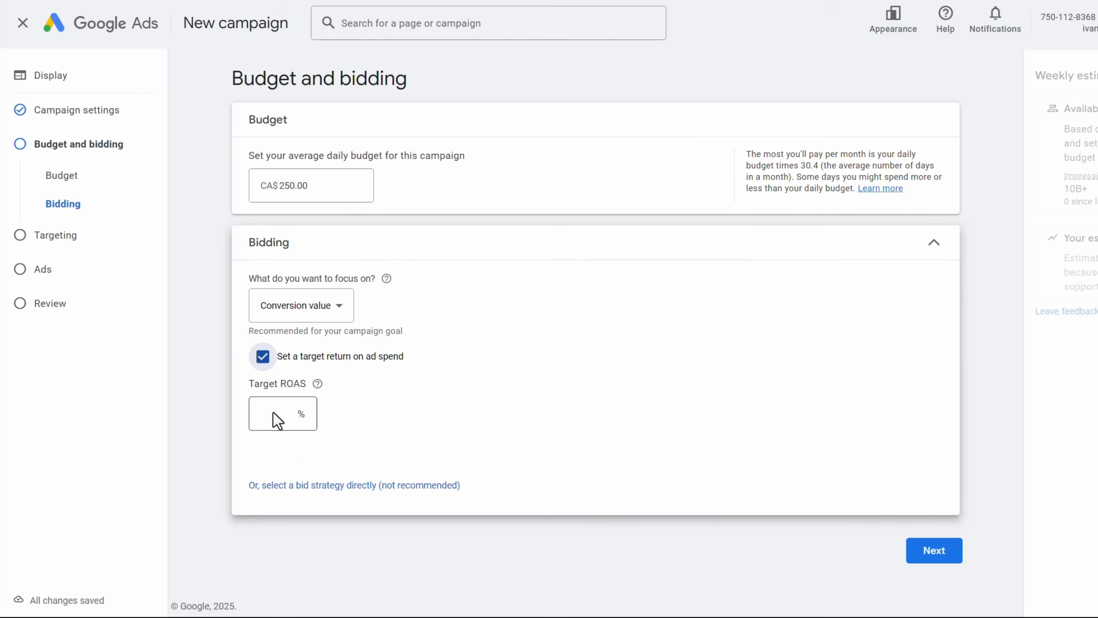
click(277, 419)
text(200)
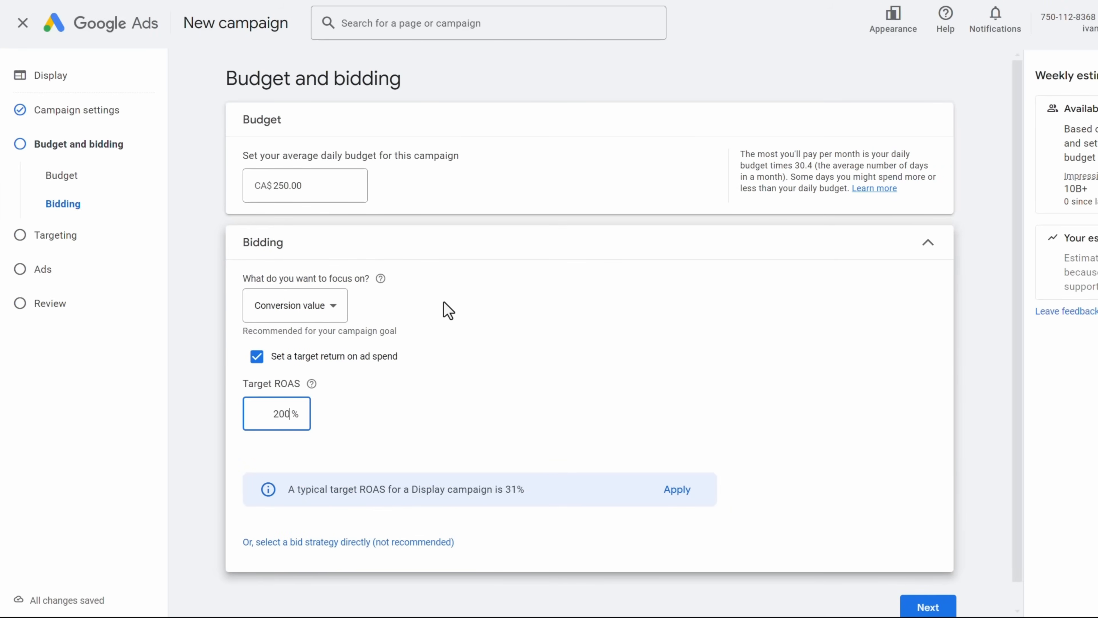
click(449, 310)
scroll(430, 395, down, 1)
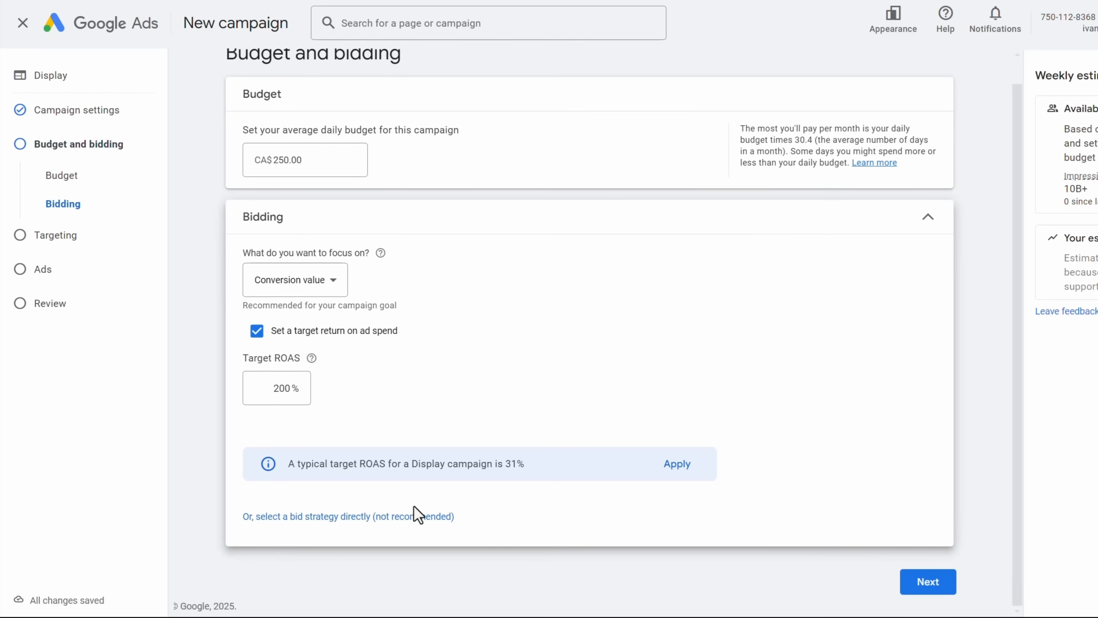
Select Manual CPC directly as the campaign's bid strategy and continue to the targeting stage.
click(413, 518)
click(344, 344)
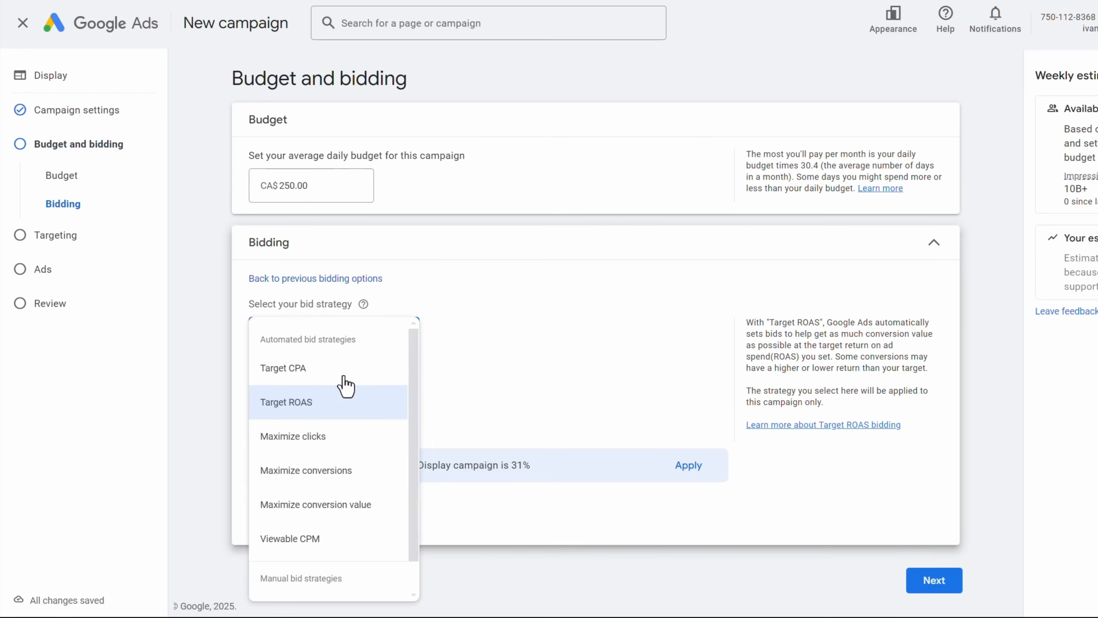
scroll(348, 476, down, 1)
click(297, 580)
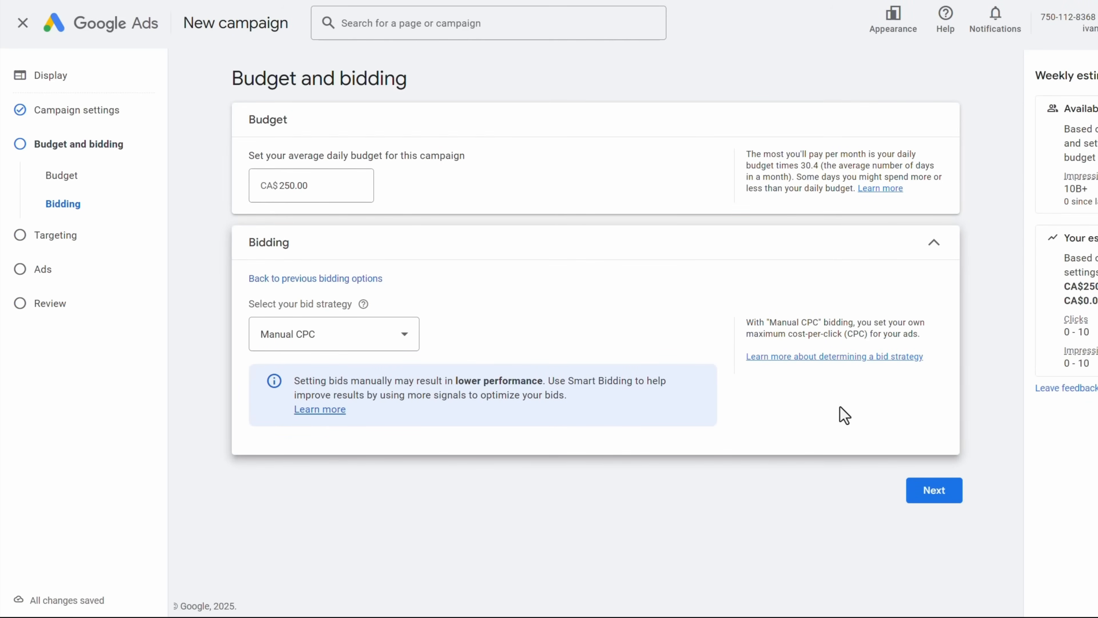
click(933, 490)
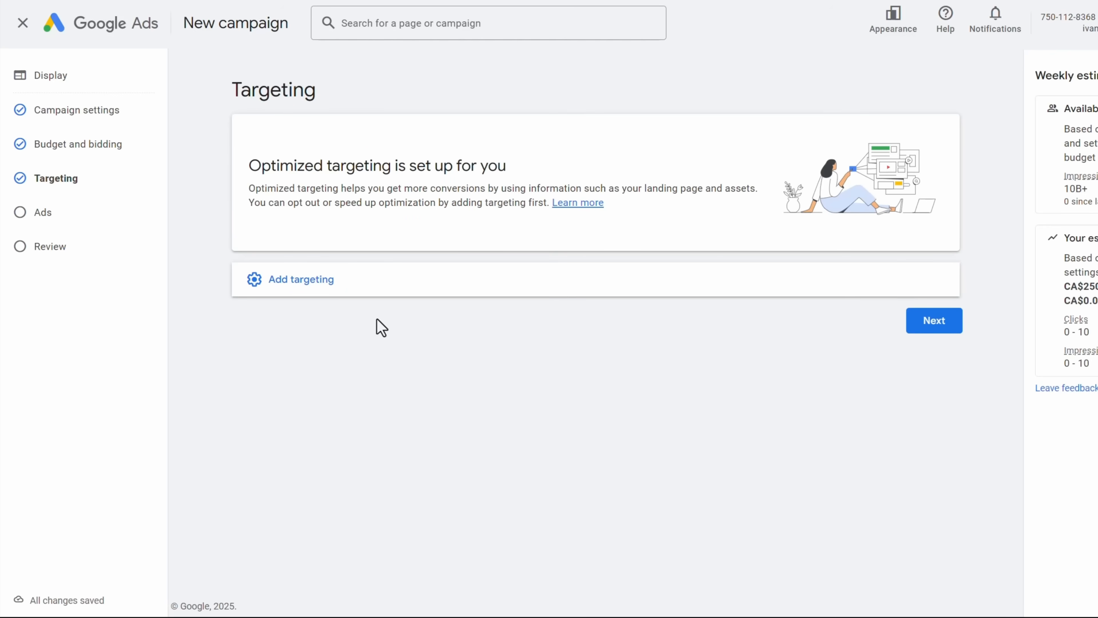
Add Audience Segments and Demographics as targeting sections for people, leaving both collapsed.
click(339, 289)
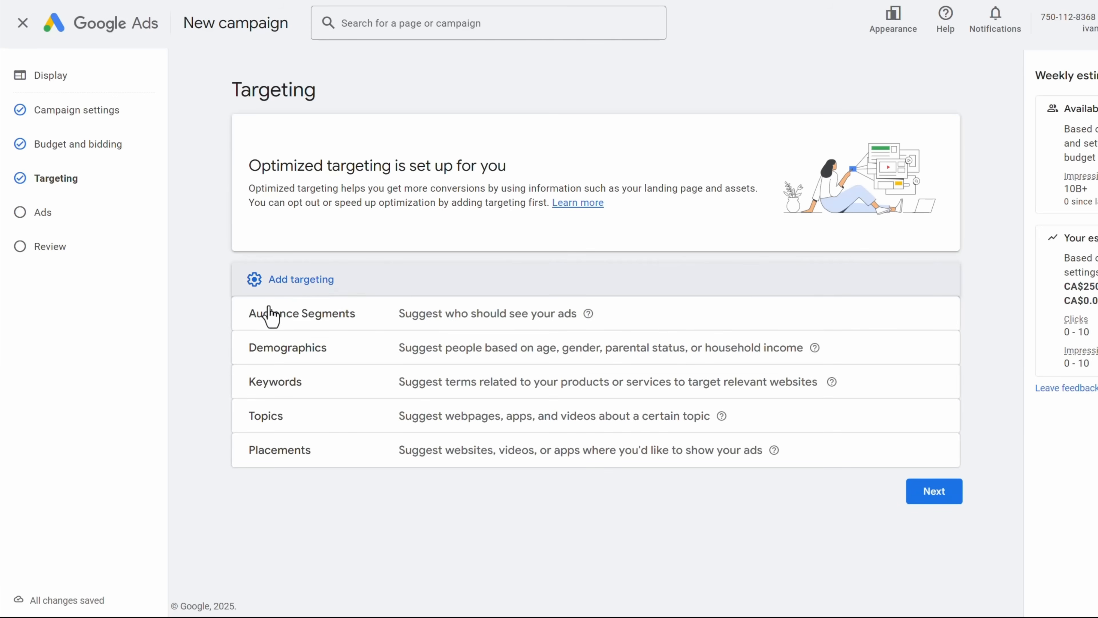
click(294, 328)
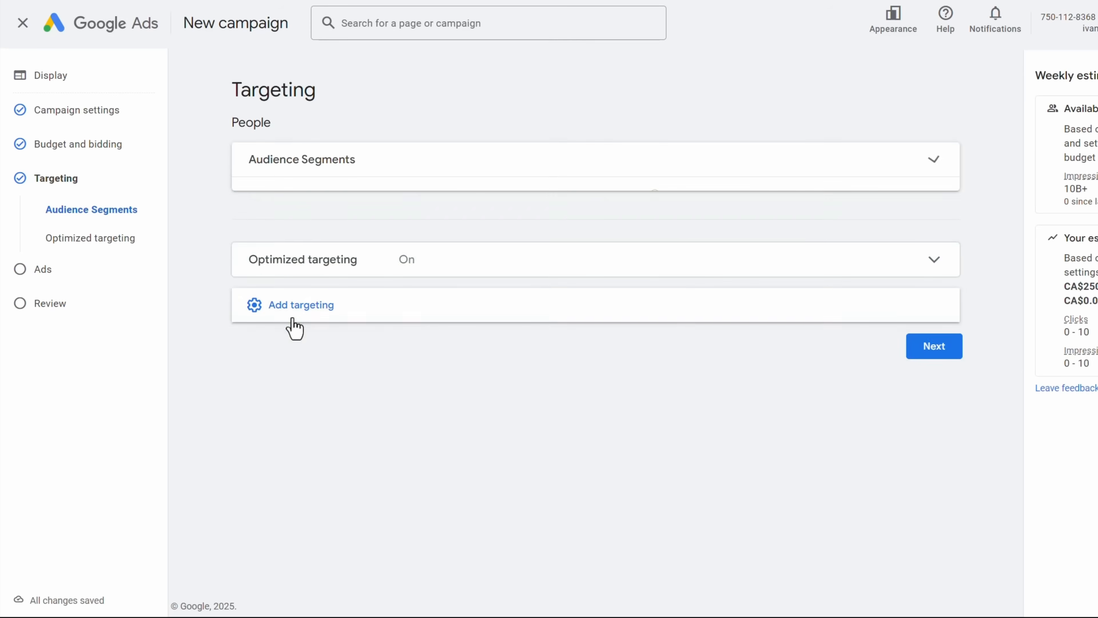
click(925, 164)
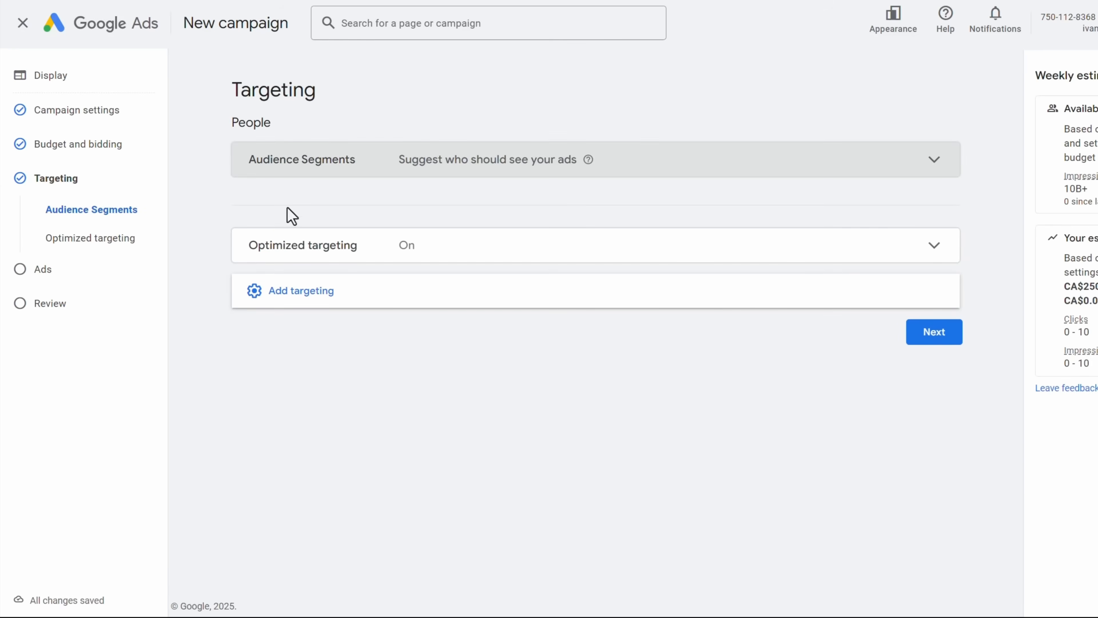
click(386, 296)
click(344, 335)
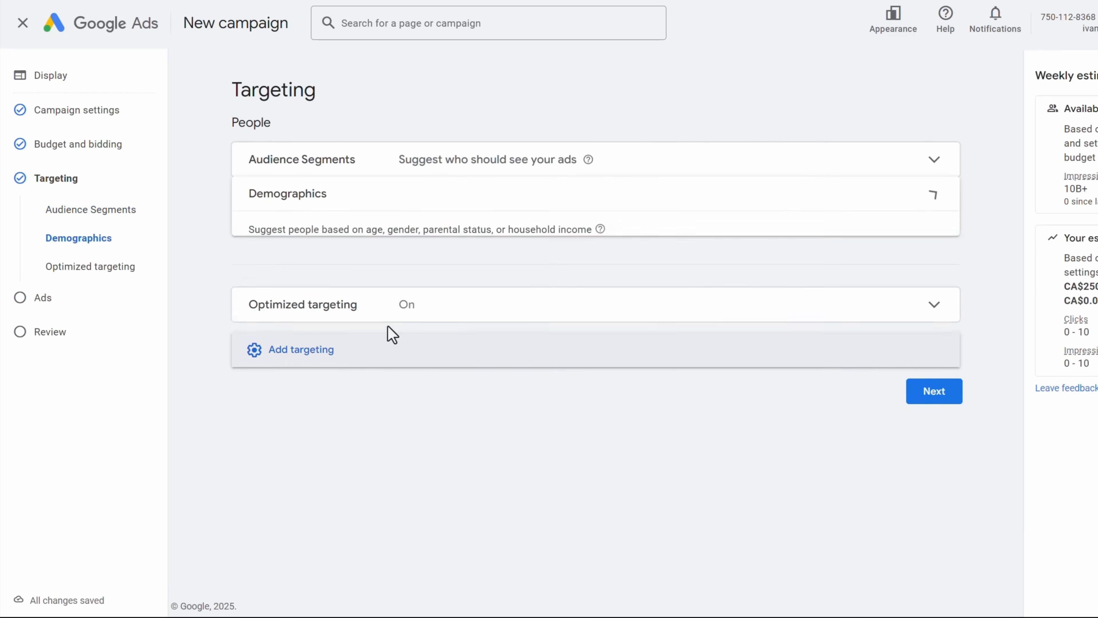
click(894, 214)
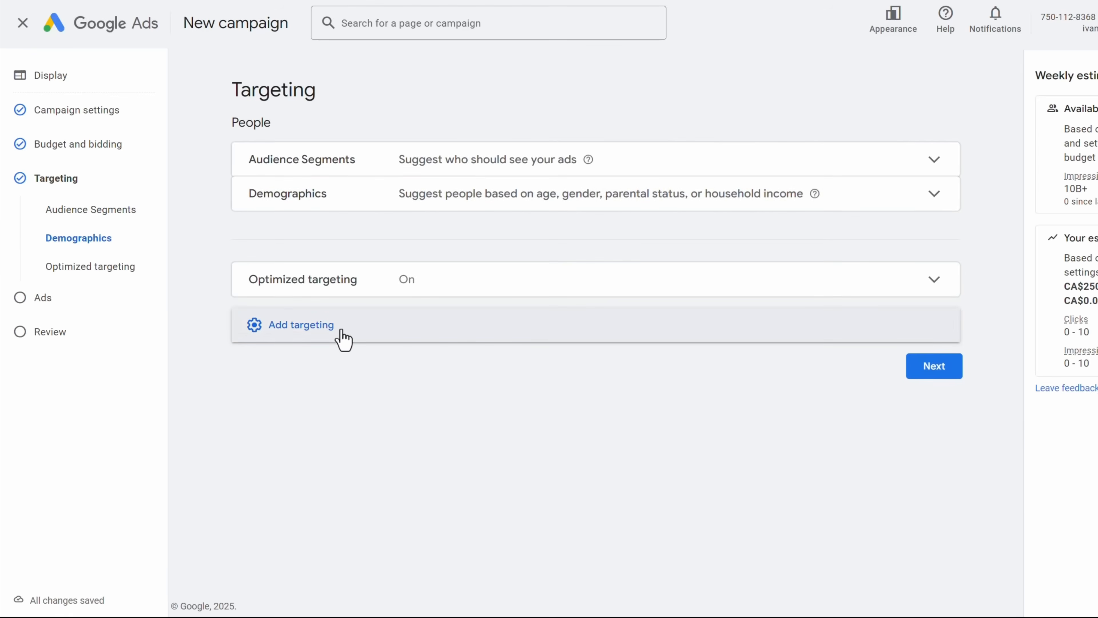
Add Keywords, Topics and Placements as content targeting sections, leaving each one collapsed.
click(344, 335)
click(385, 368)
click(837, 298)
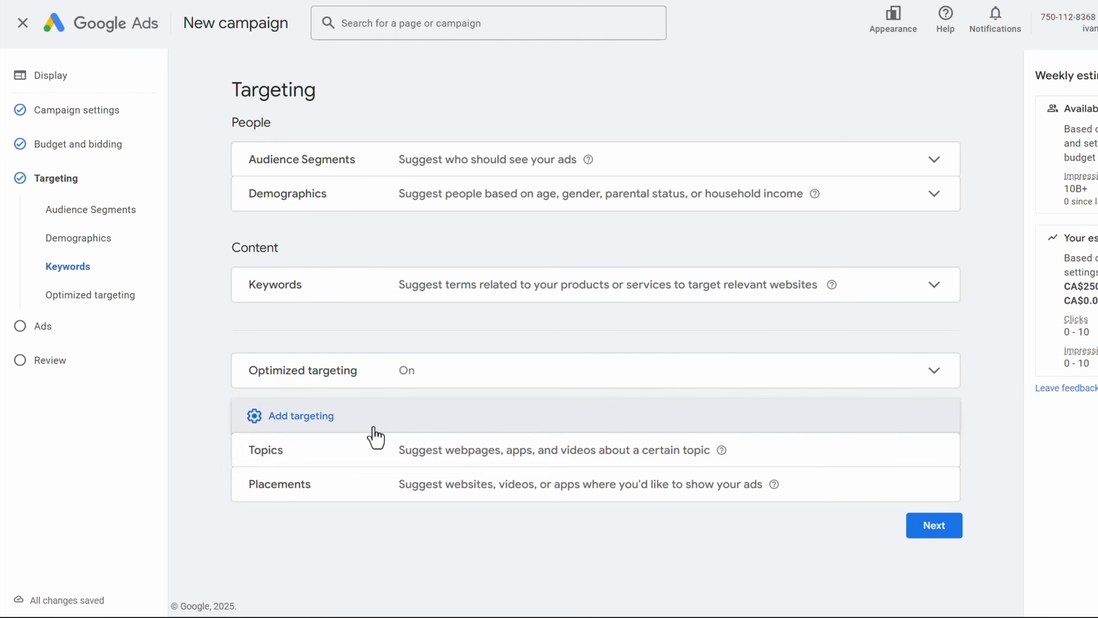
click(329, 464)
click(907, 331)
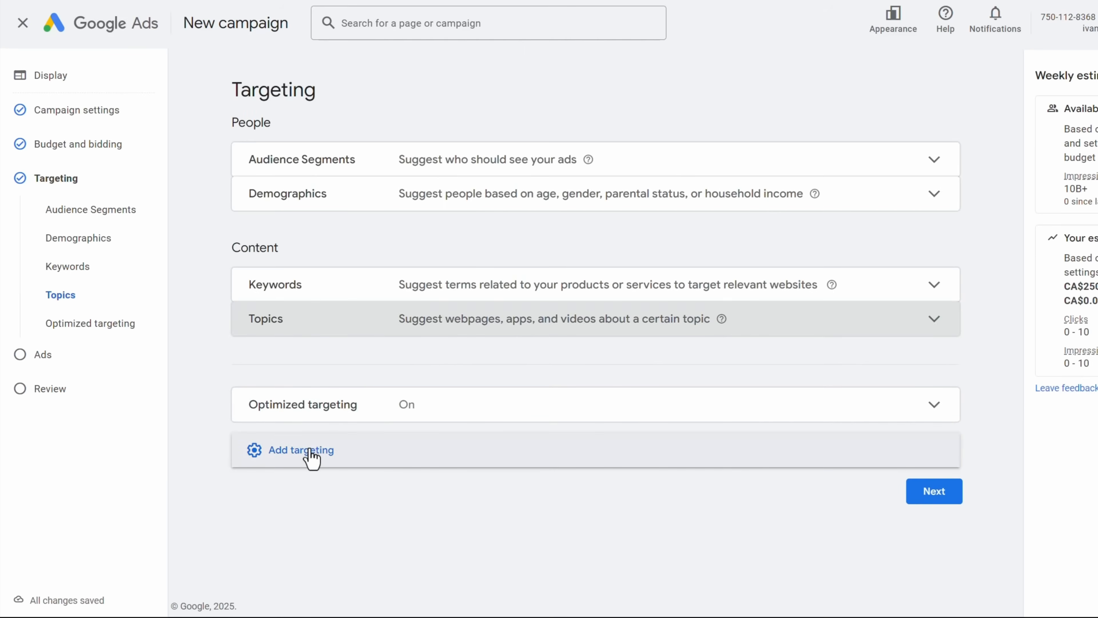
click(329, 456)
click(322, 487)
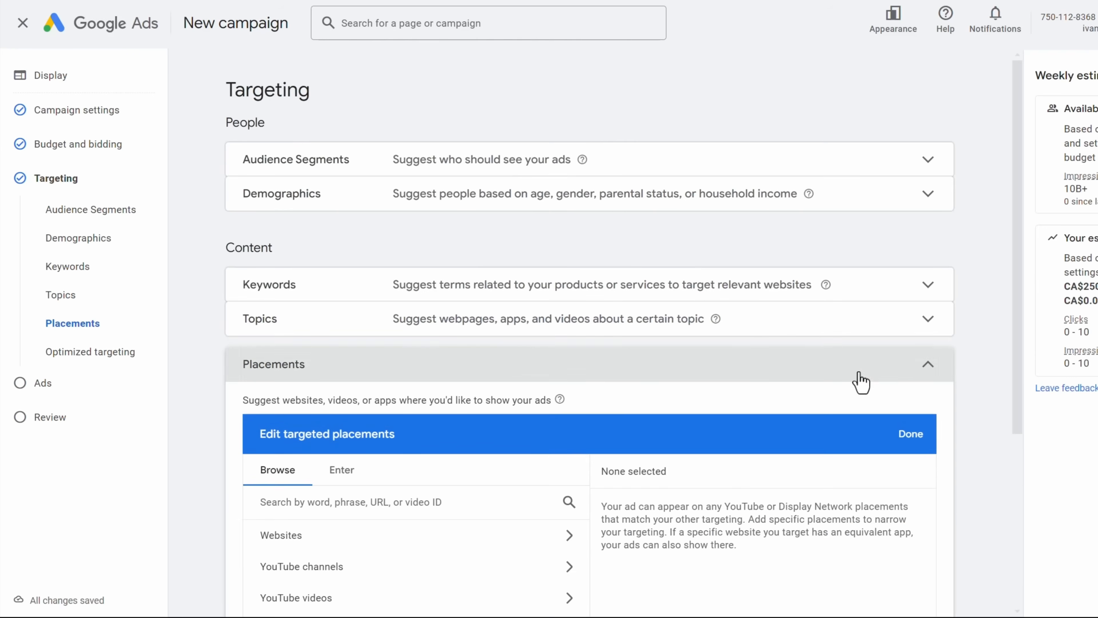
click(692, 361)
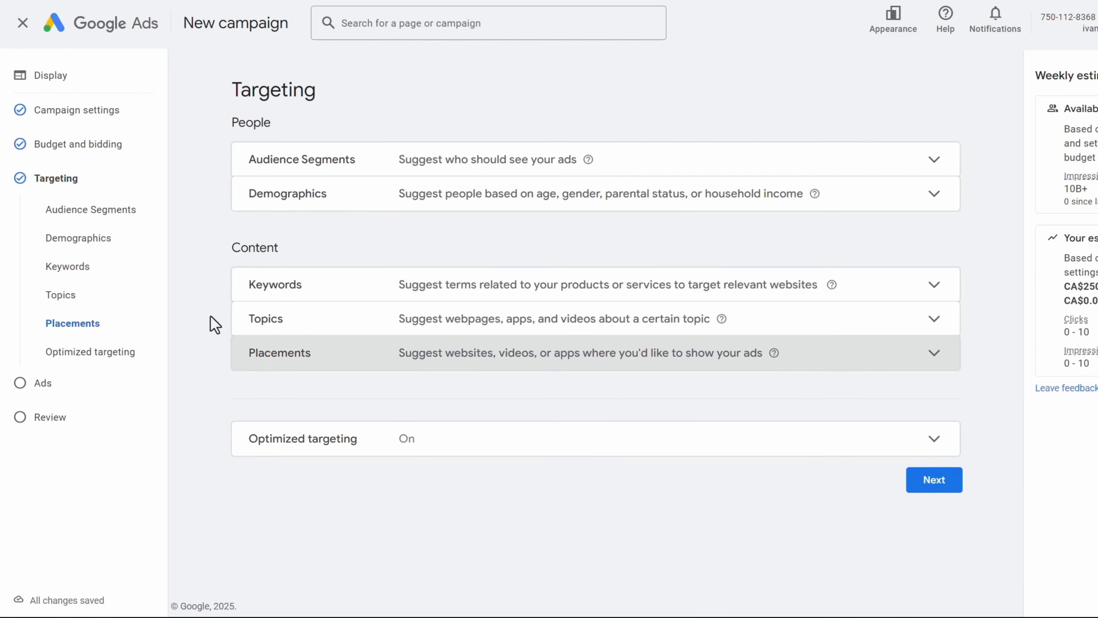
drag(230, 122, 282, 128)
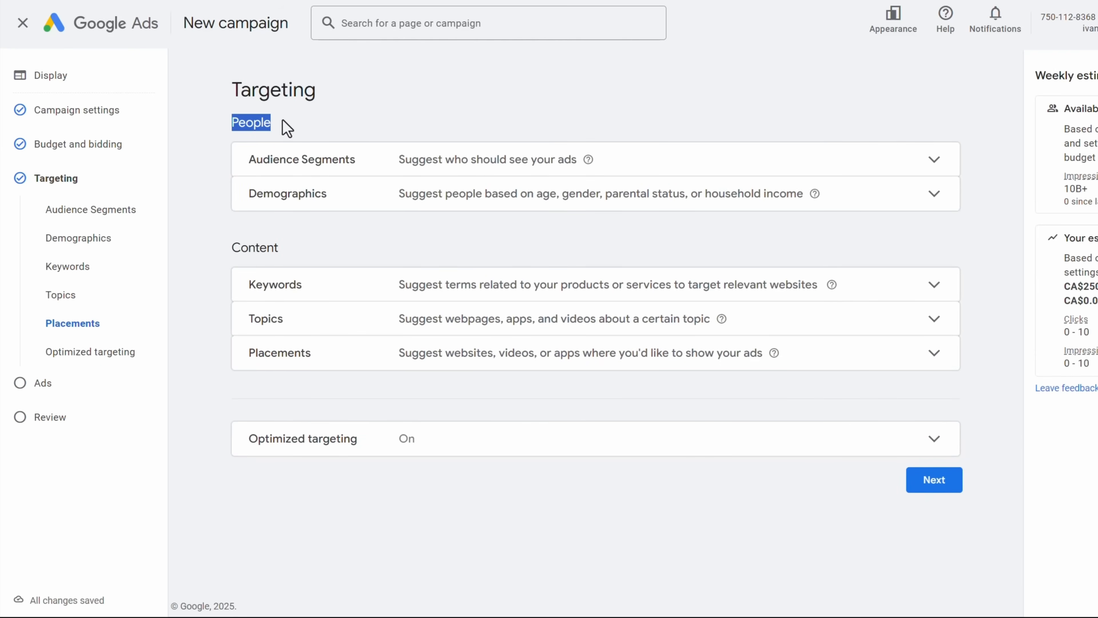
click(224, 266)
drag(239, 249, 299, 247)
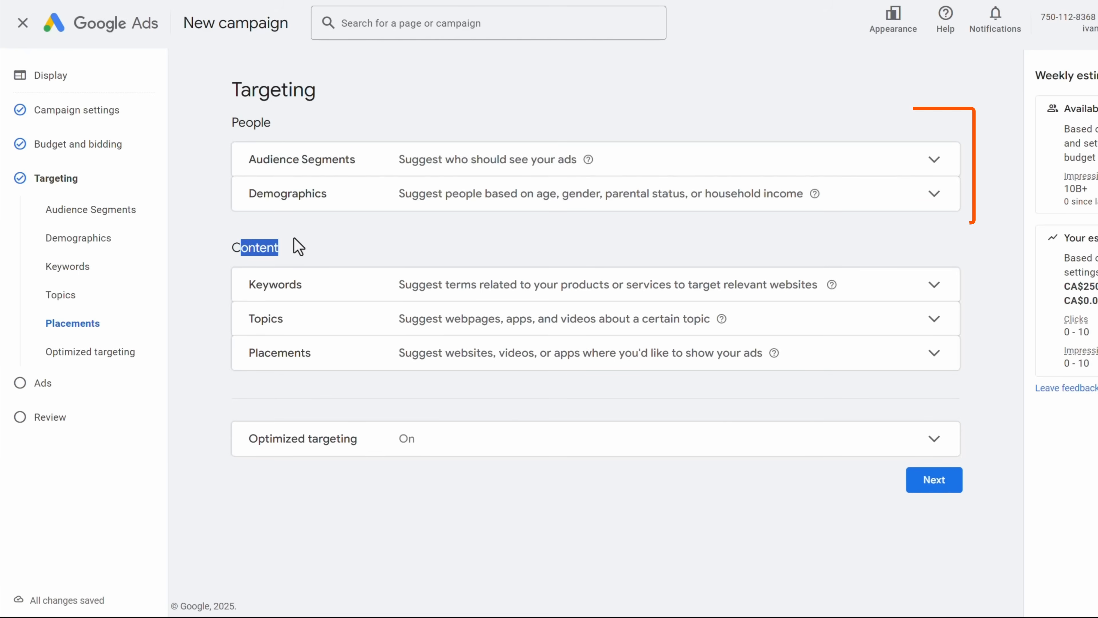
click(228, 238)
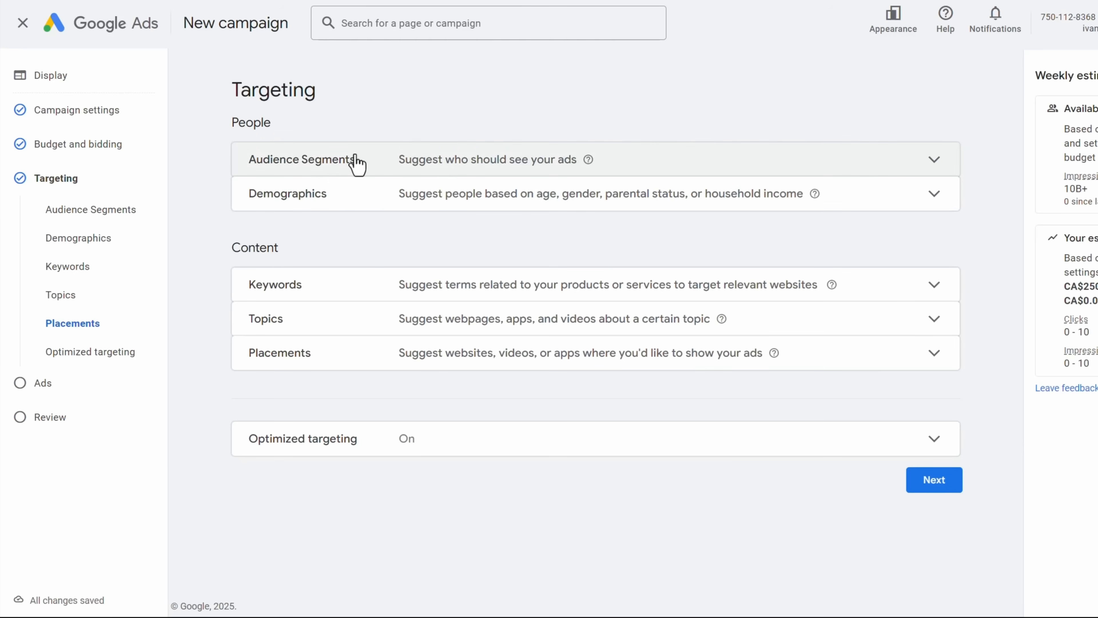
Browse the audience segment categories and examine the options under "Who they are (Detailed demographics)".
click(355, 165)
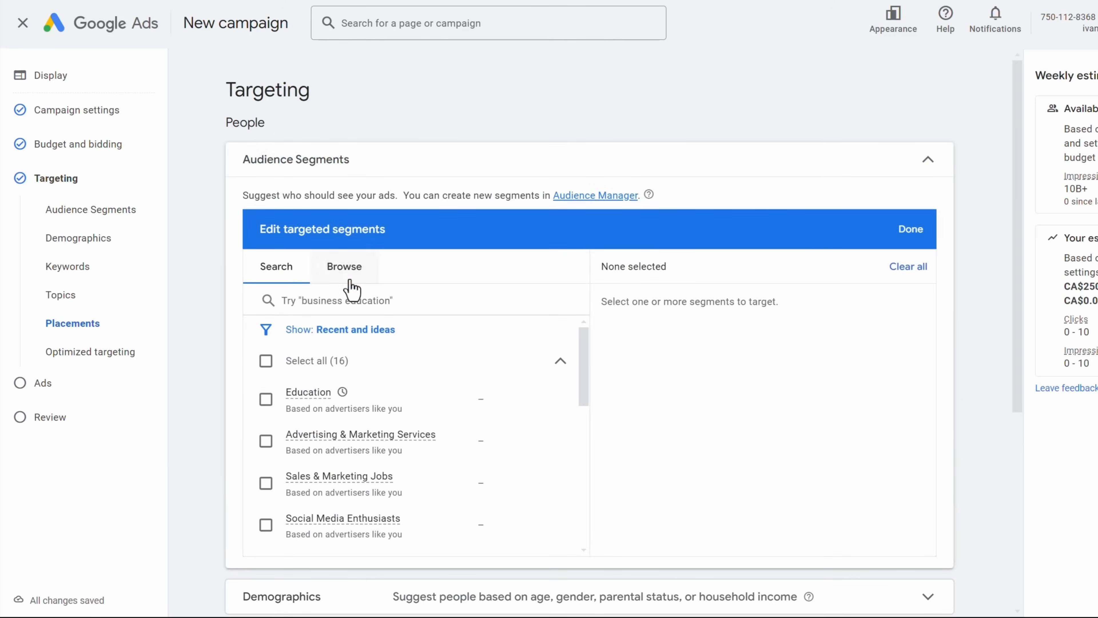
click(344, 272)
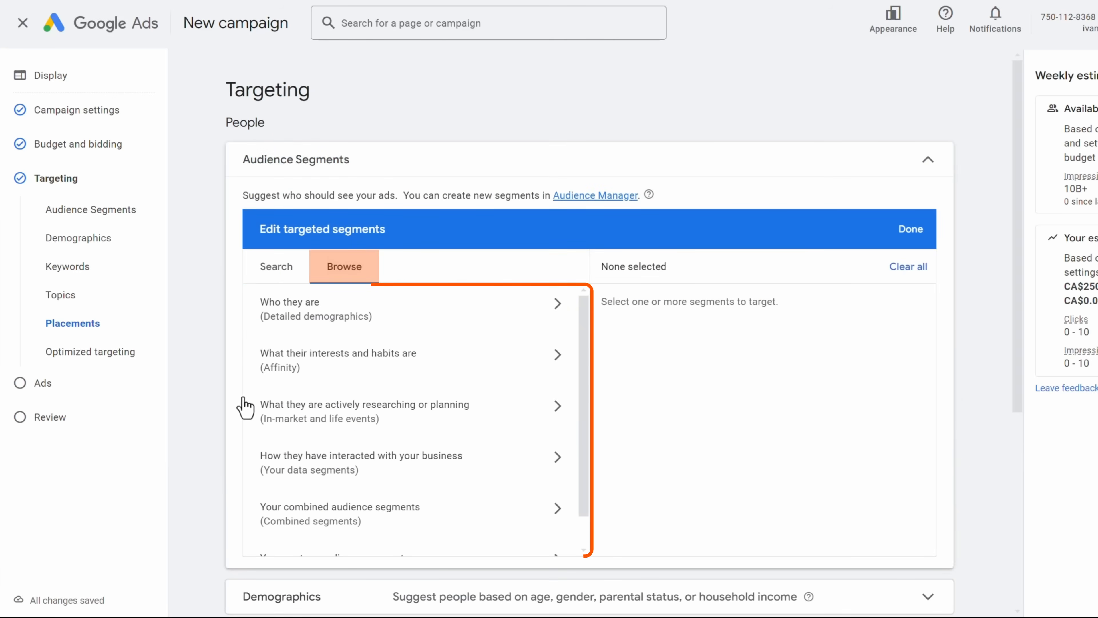
click(355, 319)
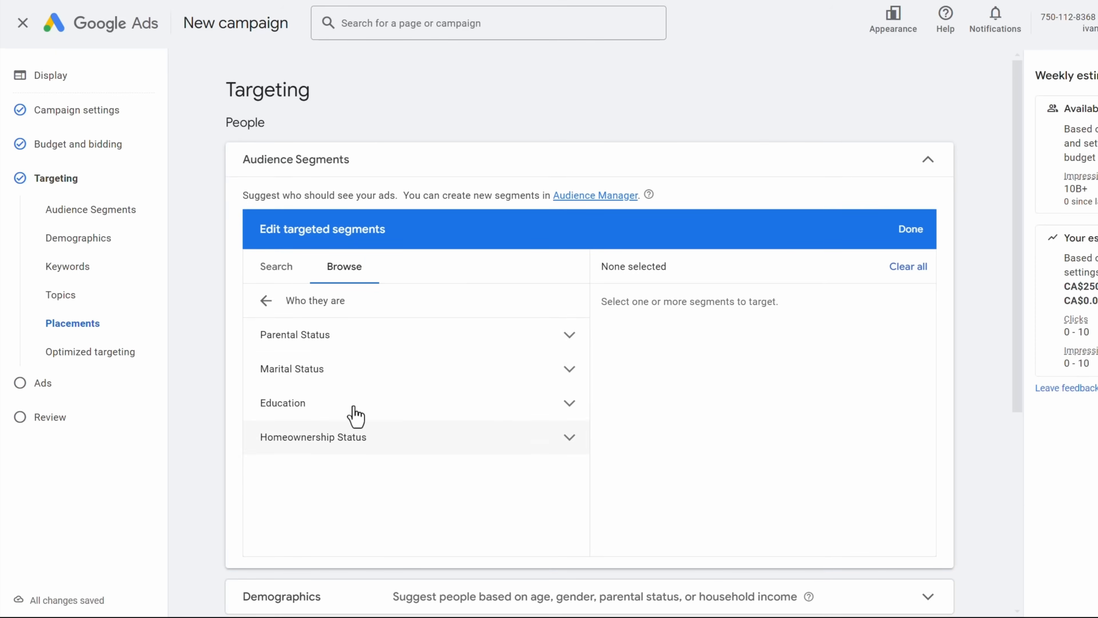
click(267, 301)
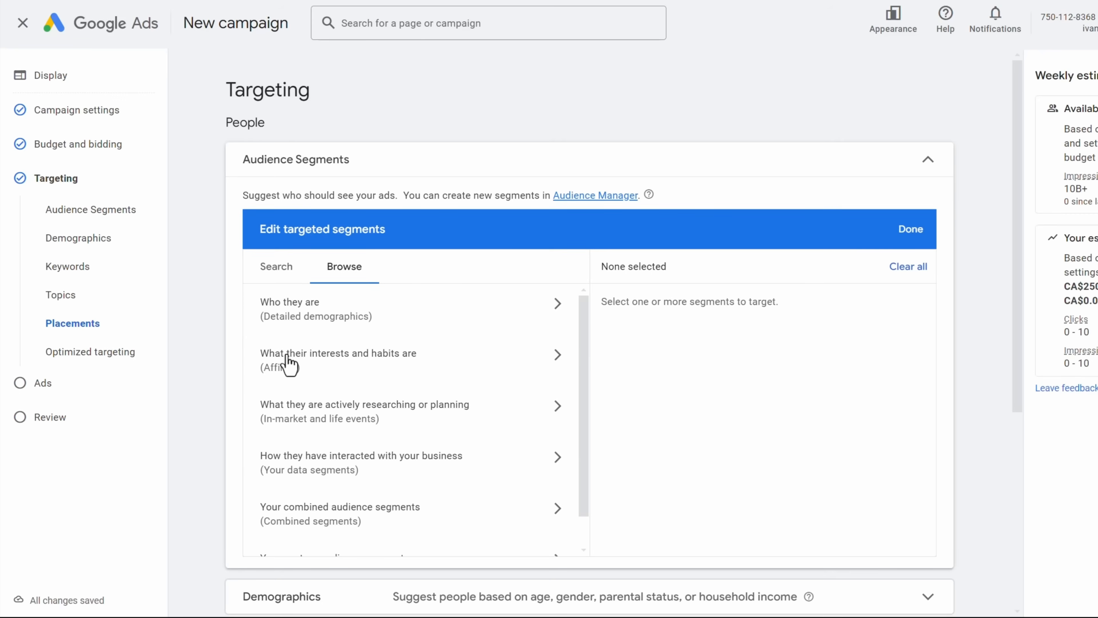
Examine the Affinity audience segments under "What their interests and habits are" and return to the segment categories.
click(336, 370)
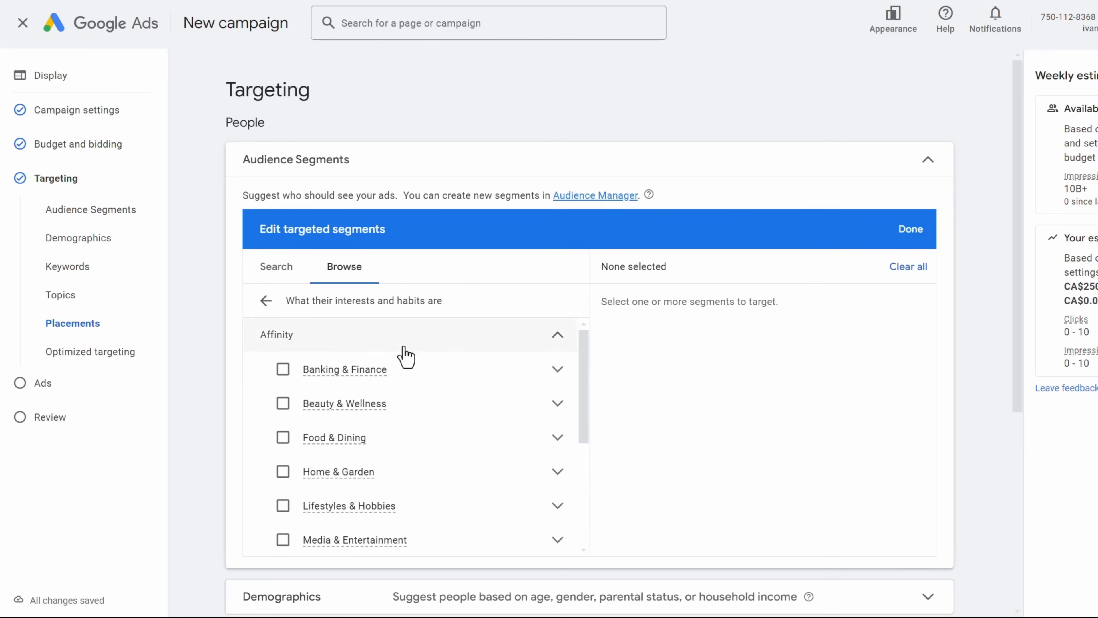
scroll(345, 410, down, 5)
scroll(356, 476, up, 5)
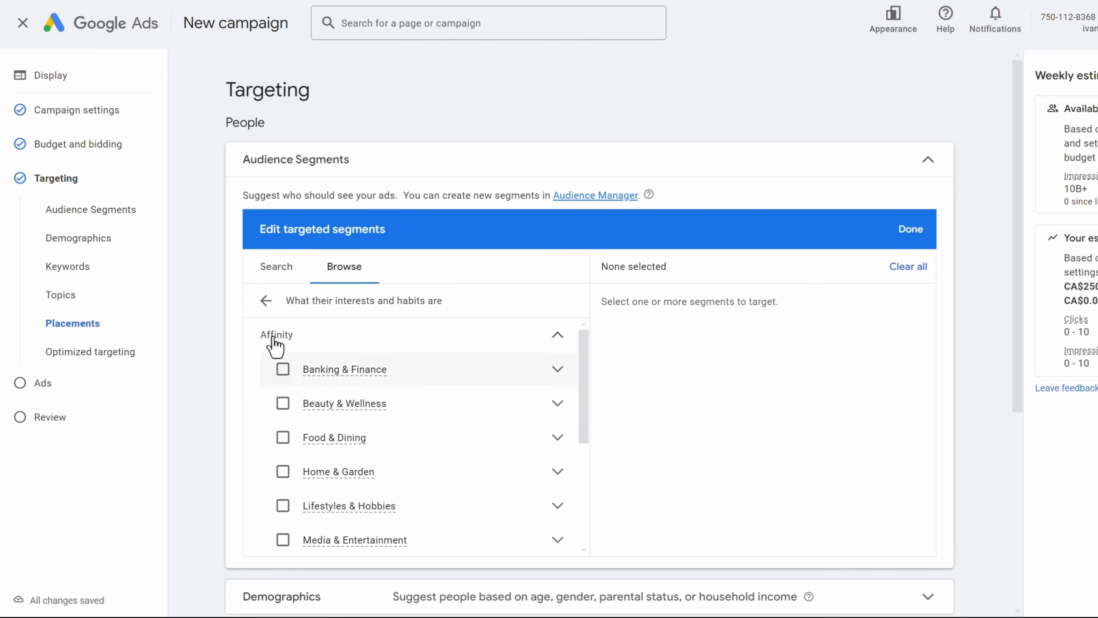
click(267, 302)
Examine the In-market segments under "What they are actively researching or planning" and the audience segments suggested for search.
scroll(370, 423, down, 1)
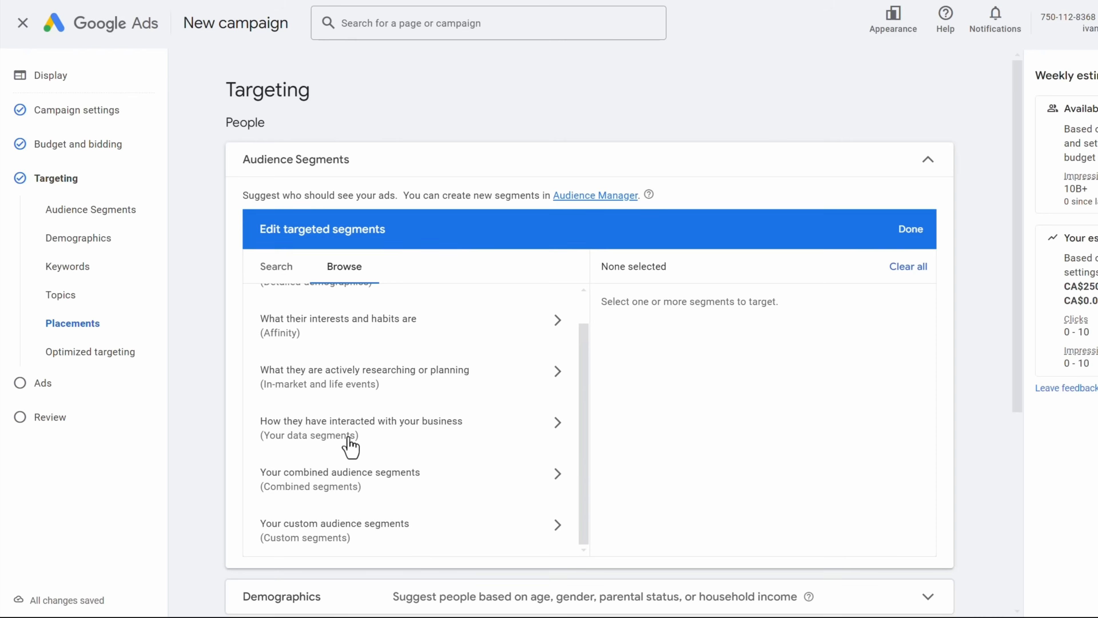
click(322, 389)
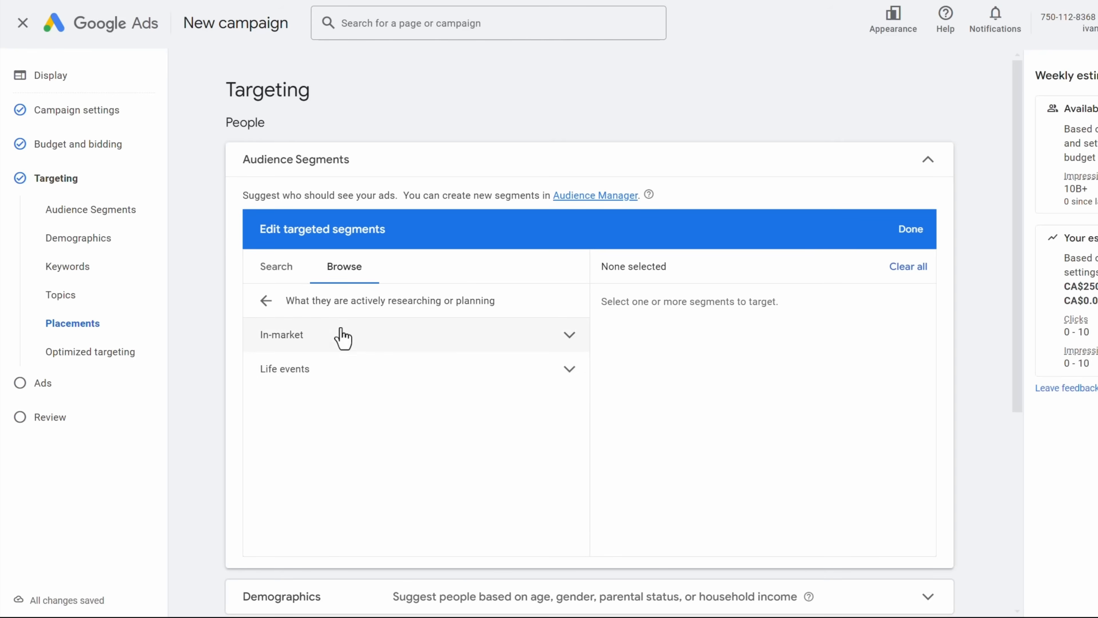
click(346, 339)
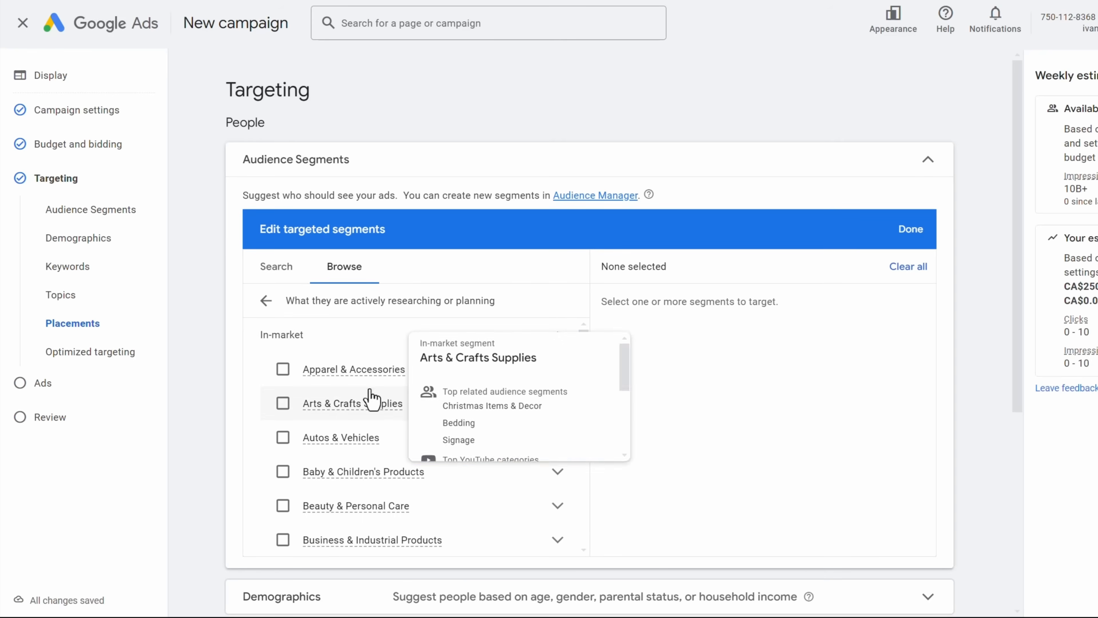
mouse_move(345, 372)
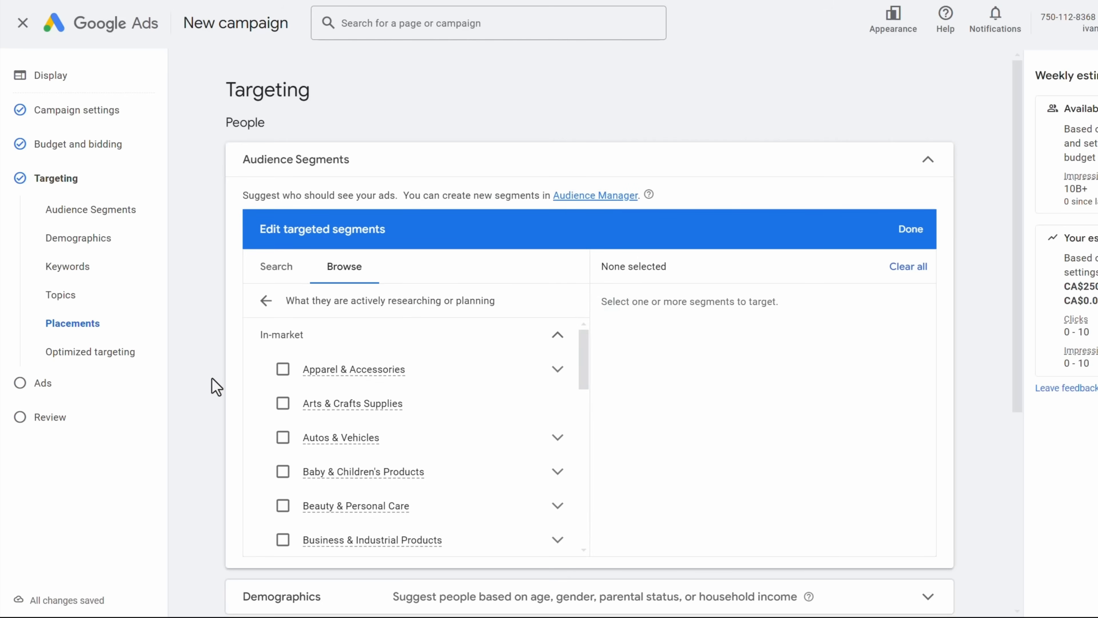
click(266, 302)
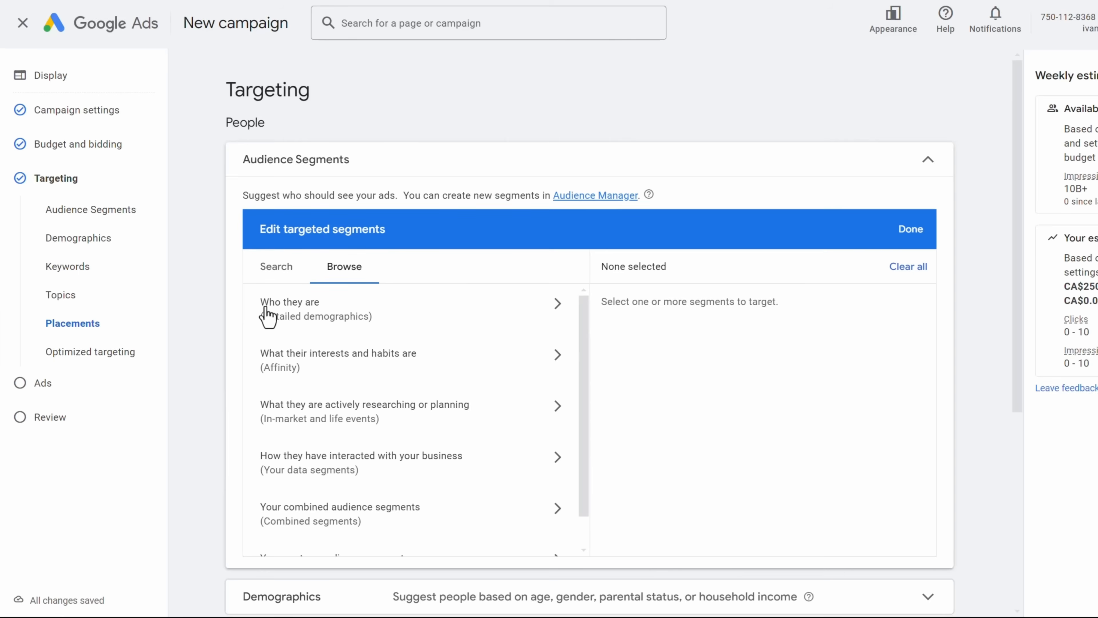
click(277, 277)
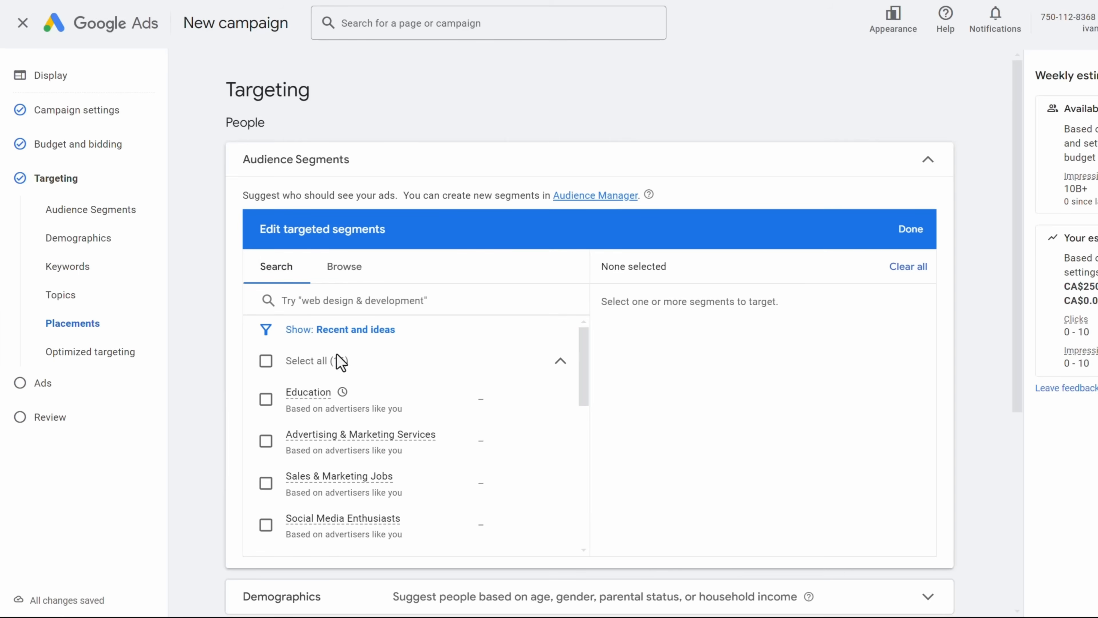
scroll(196, 312, down, 3)
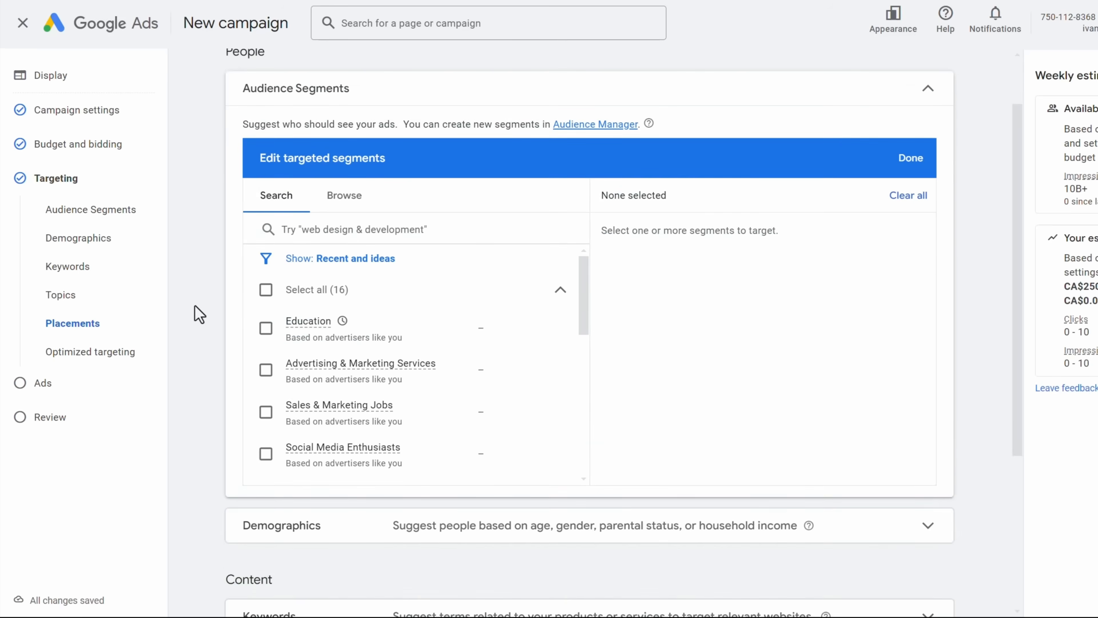
Review the demographic targeting options without changing any, and collapse both the Demographics and Audience Segments sections.
click(433, 452)
scroll(262, 441, down, 5)
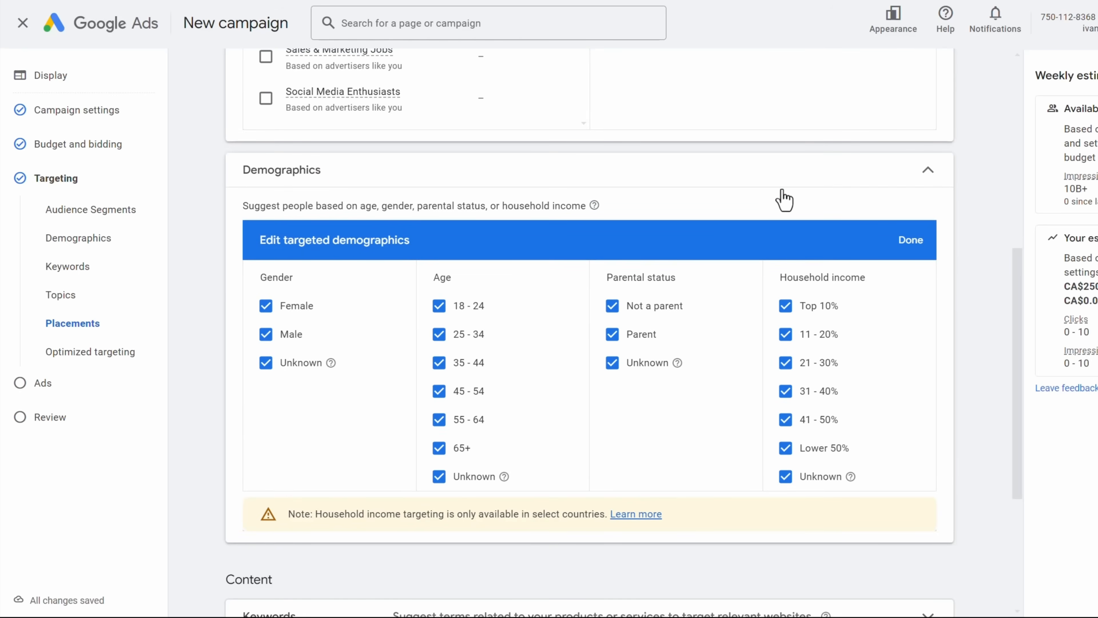
click(759, 184)
scroll(709, 243, up, 4)
scroll(726, 125, up, 4)
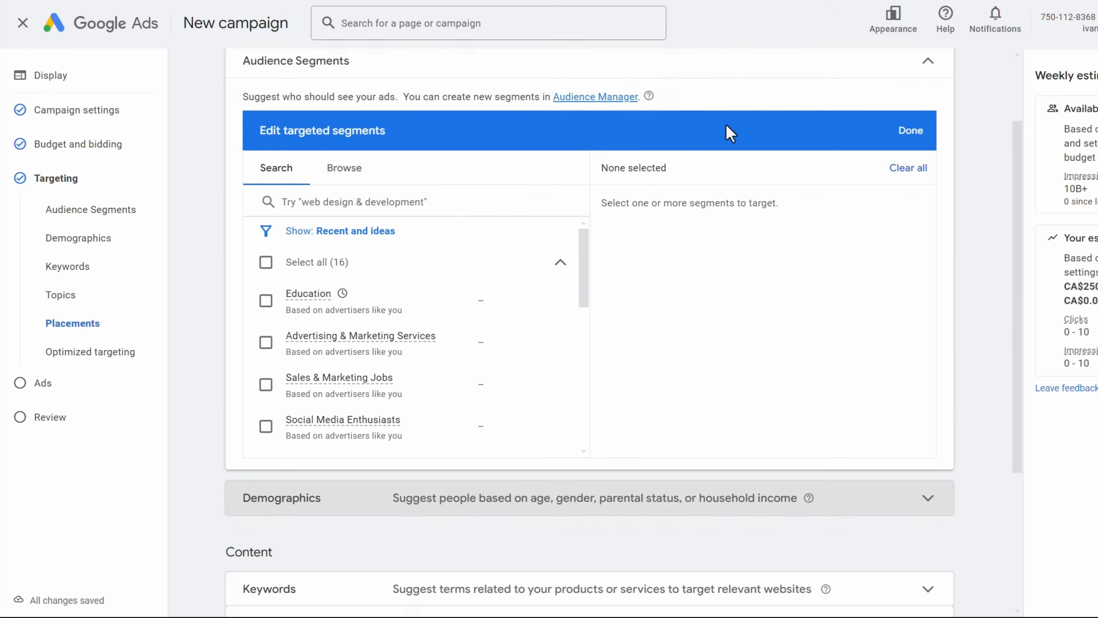
click(704, 152)
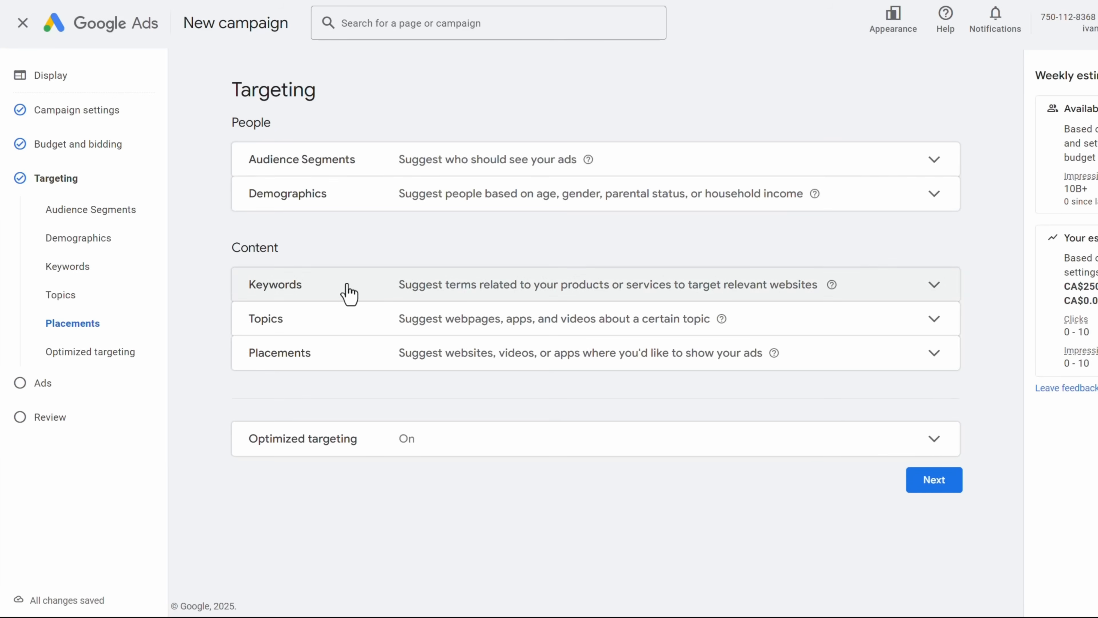
Get keyword ideas for the product or service "marketing course" in the Keywords targeting section.
click(336, 287)
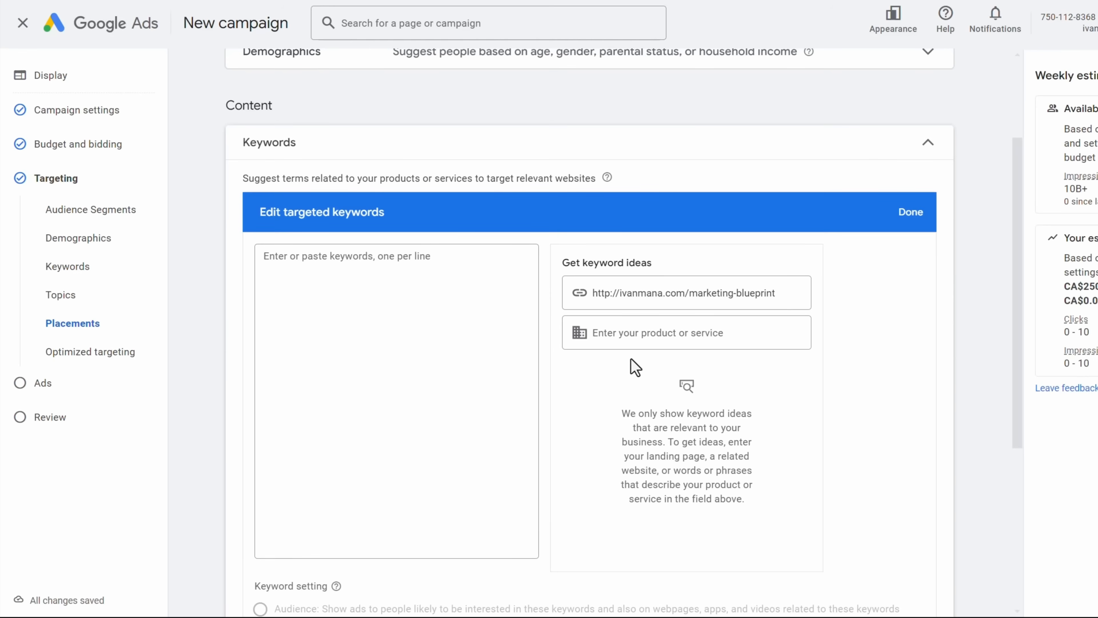
click(646, 340)
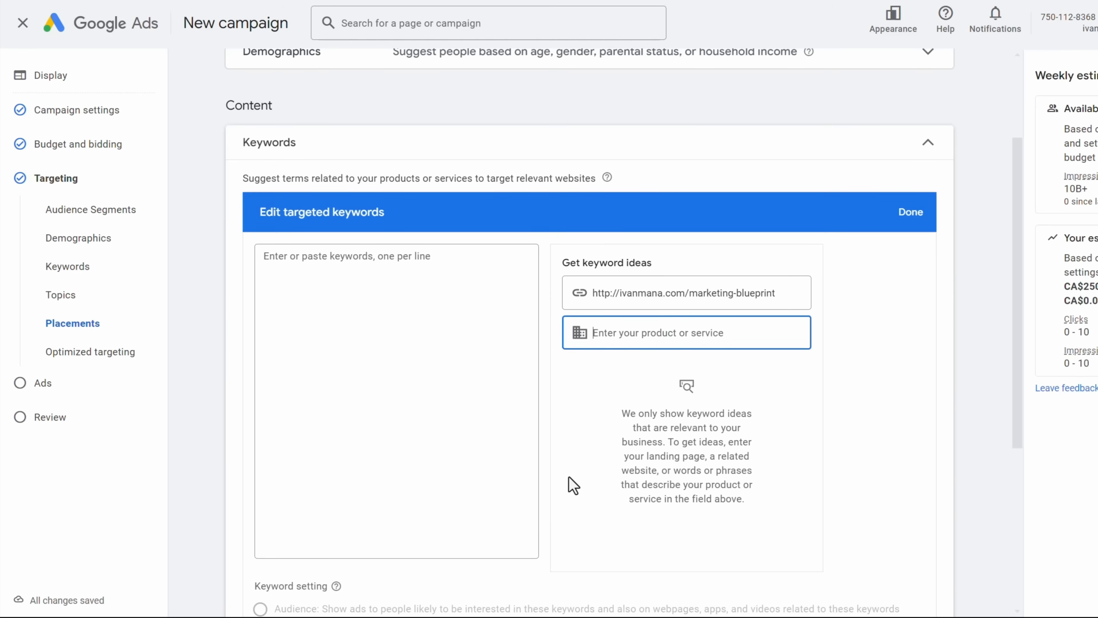
text(marketing course)
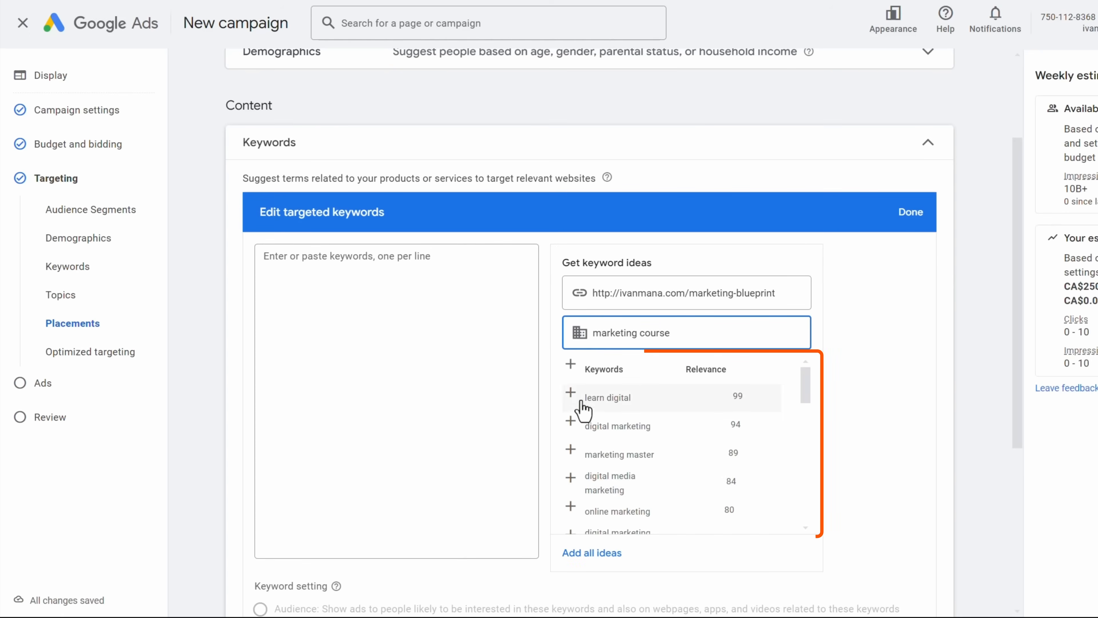
Add the keyword ideas complete digital marketing course, digital marketing courses, best digital marketing courses, online digital marketing courses and online marketing course.
scroll(645, 450, down, 2)
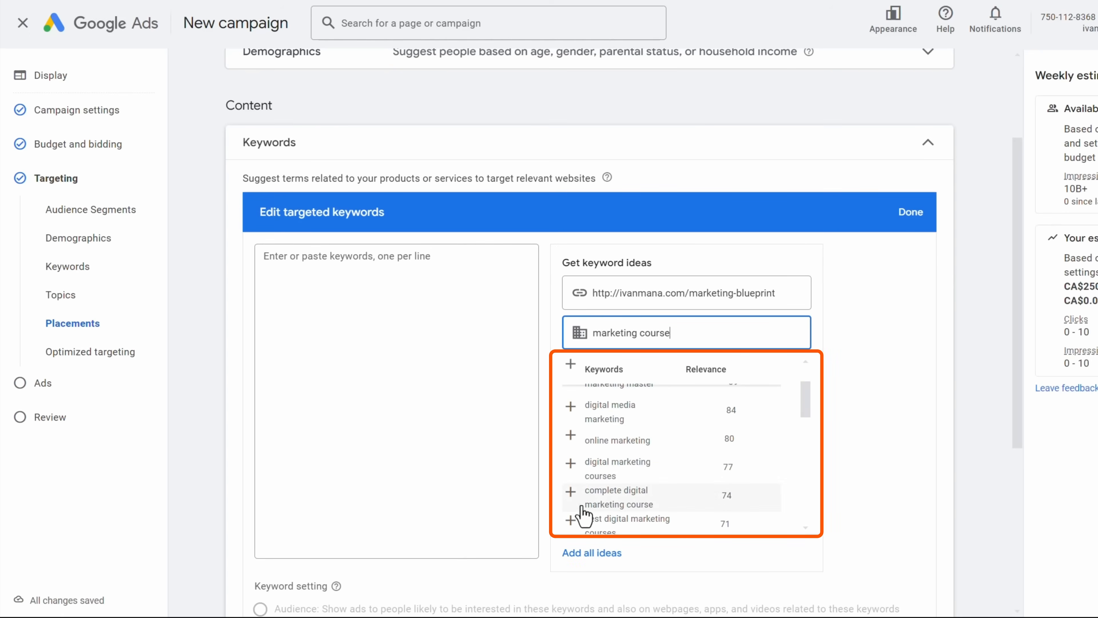
click(571, 492)
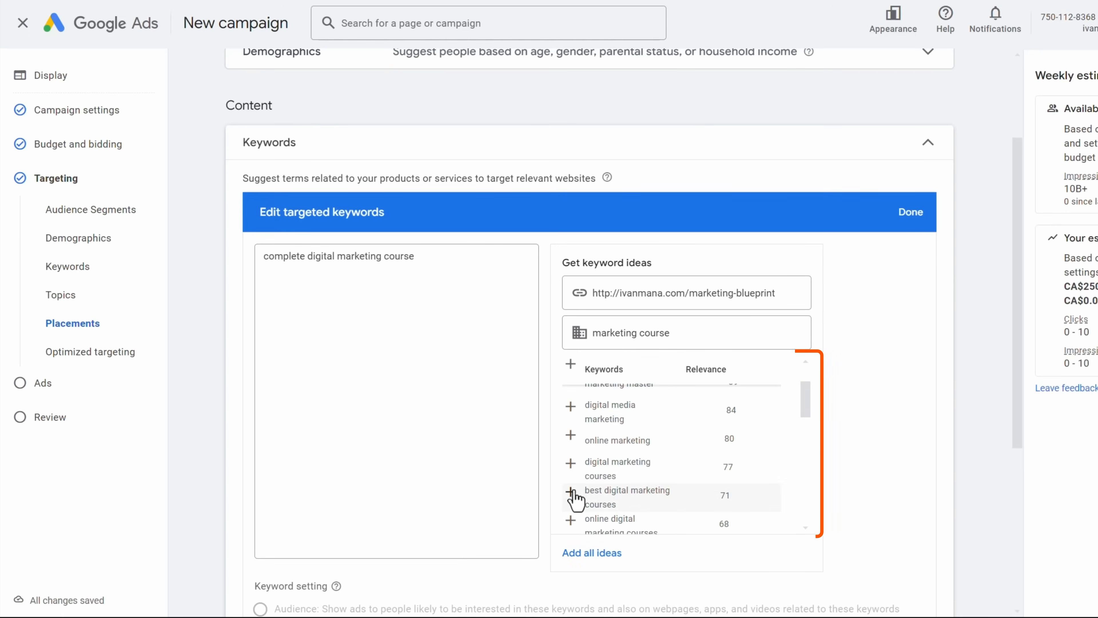
click(575, 470)
click(576, 469)
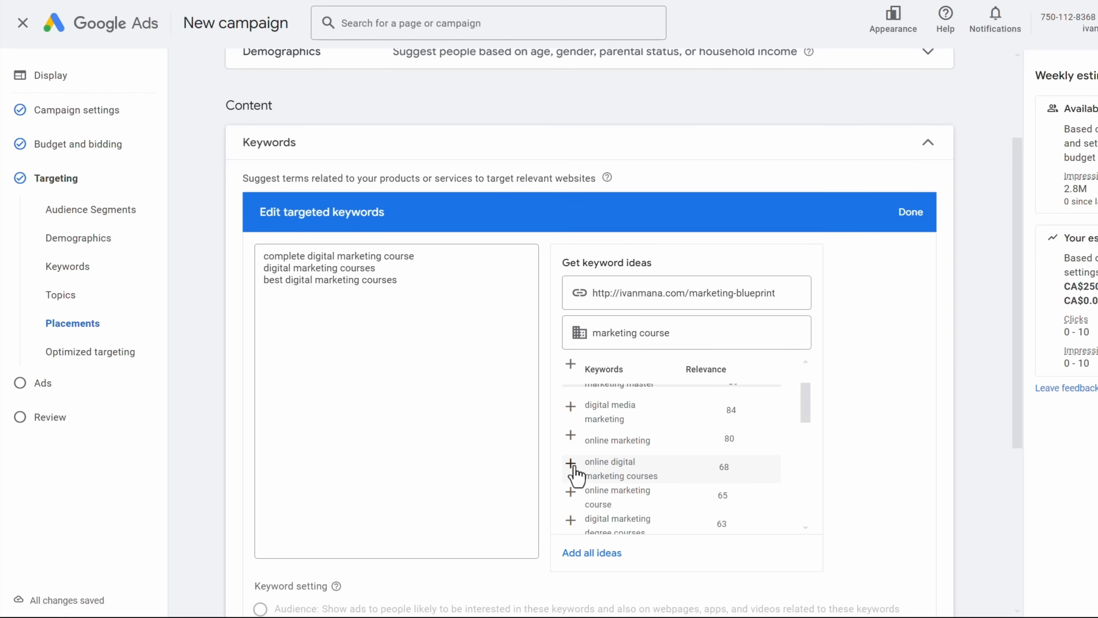
click(571, 464)
click(571, 464)
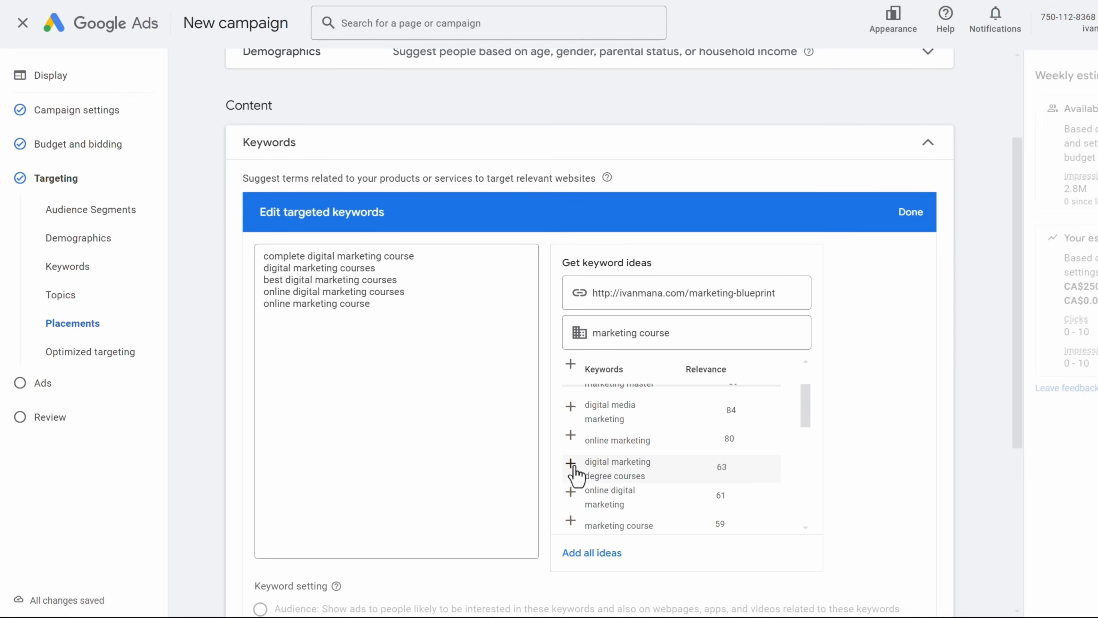
Add keyword ideas digital marketing degree courses, online digital marketing, marketing course, marketing short courses, marketing courses uk and best marketing courses, and collapse Keywords.
click(571, 464)
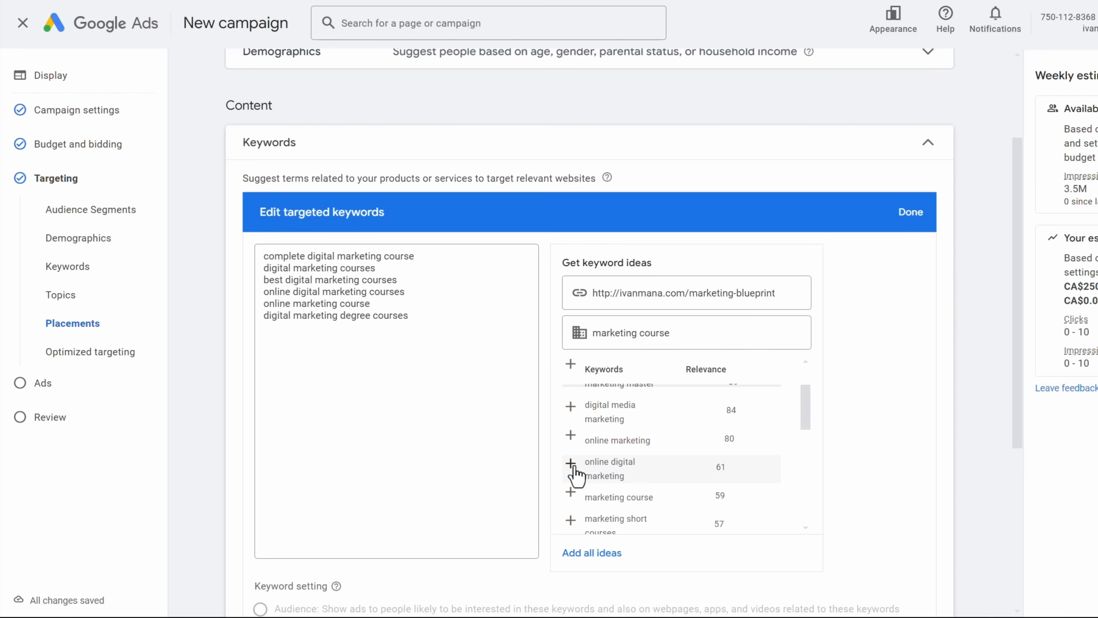
click(571, 464)
click(571, 464)
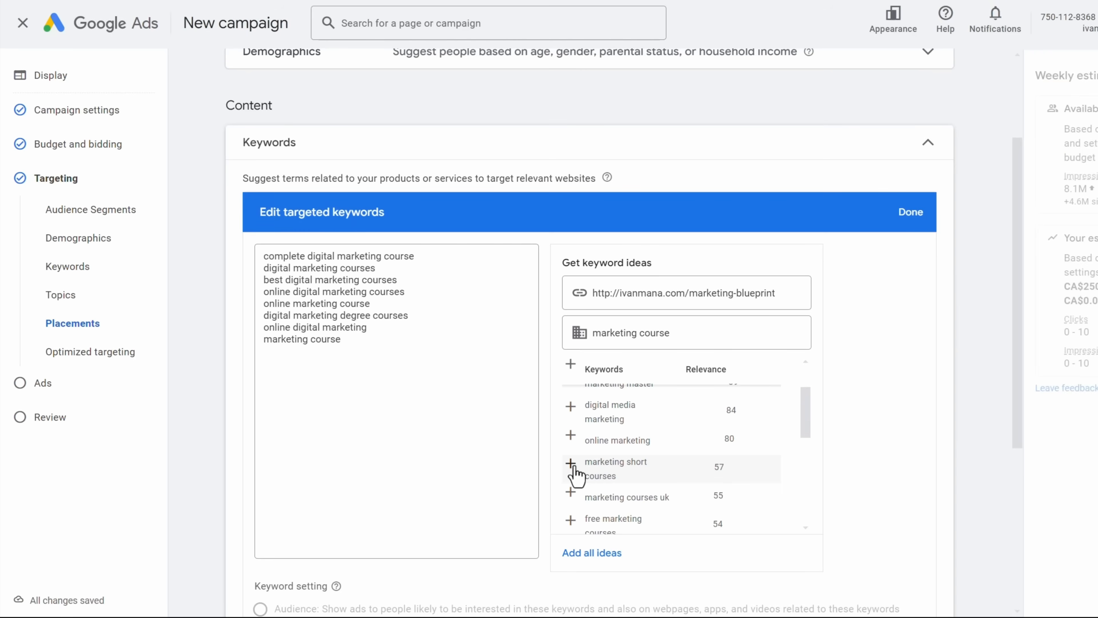
click(572, 464)
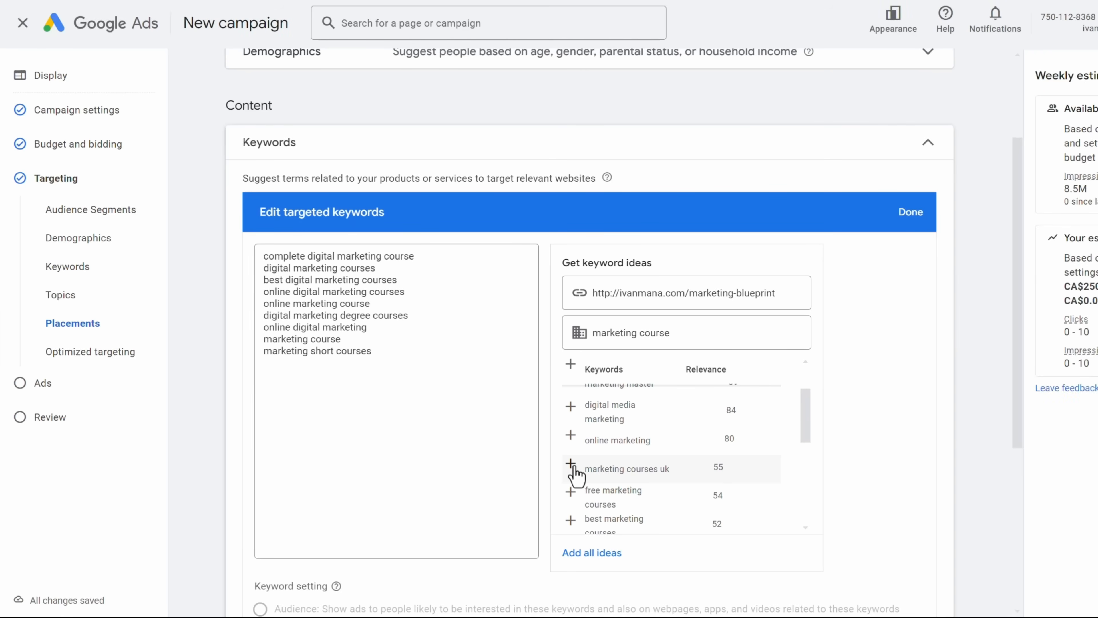
click(572, 464)
click(570, 494)
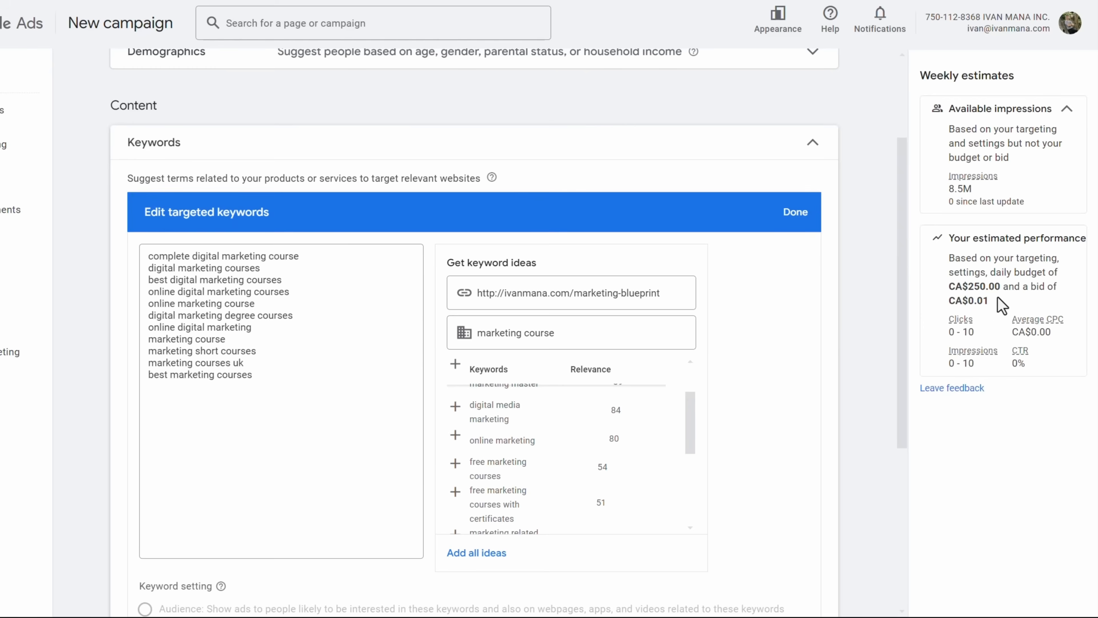
drag(992, 302, 947, 316)
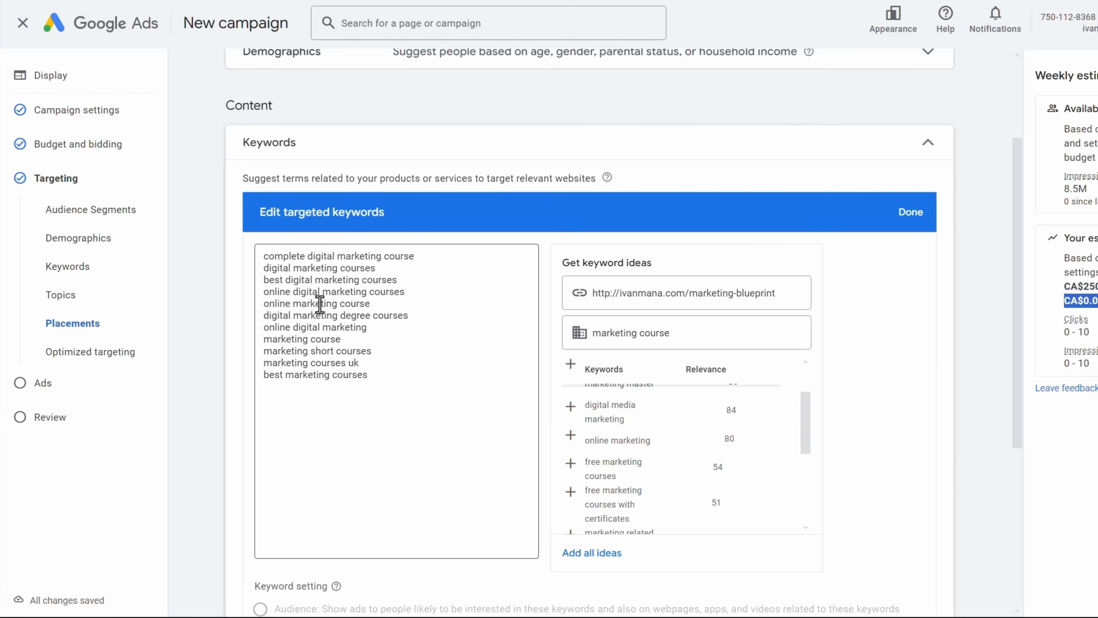
click(750, 149)
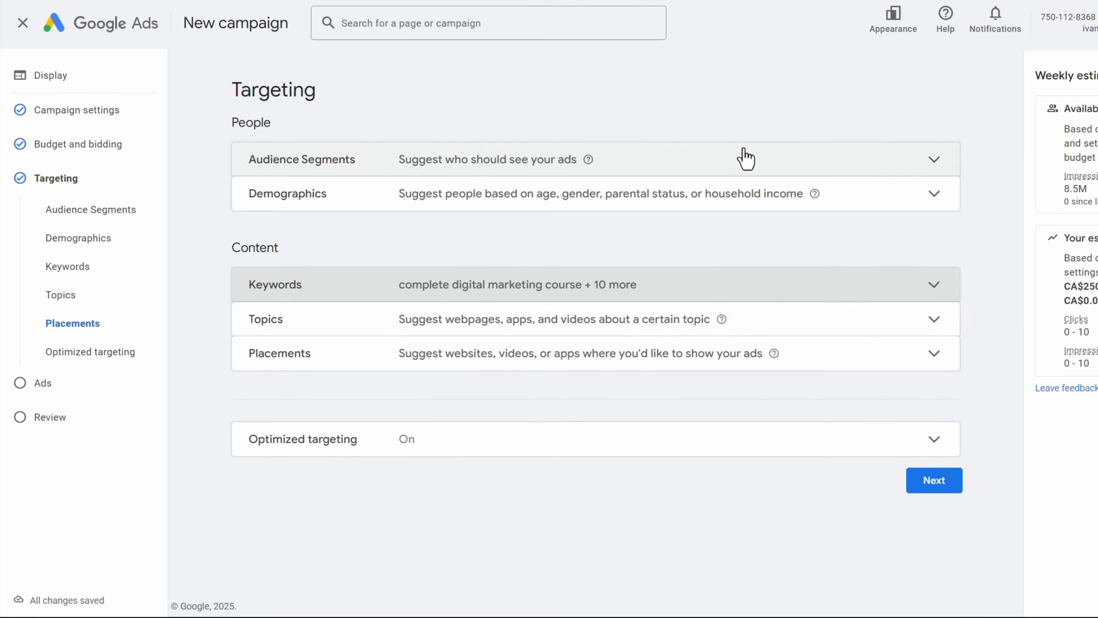
Browse the available targeting topics, including the subtopics of Hobbies & Leisure, and collapse the Topics section without selecting any.
click(533, 329)
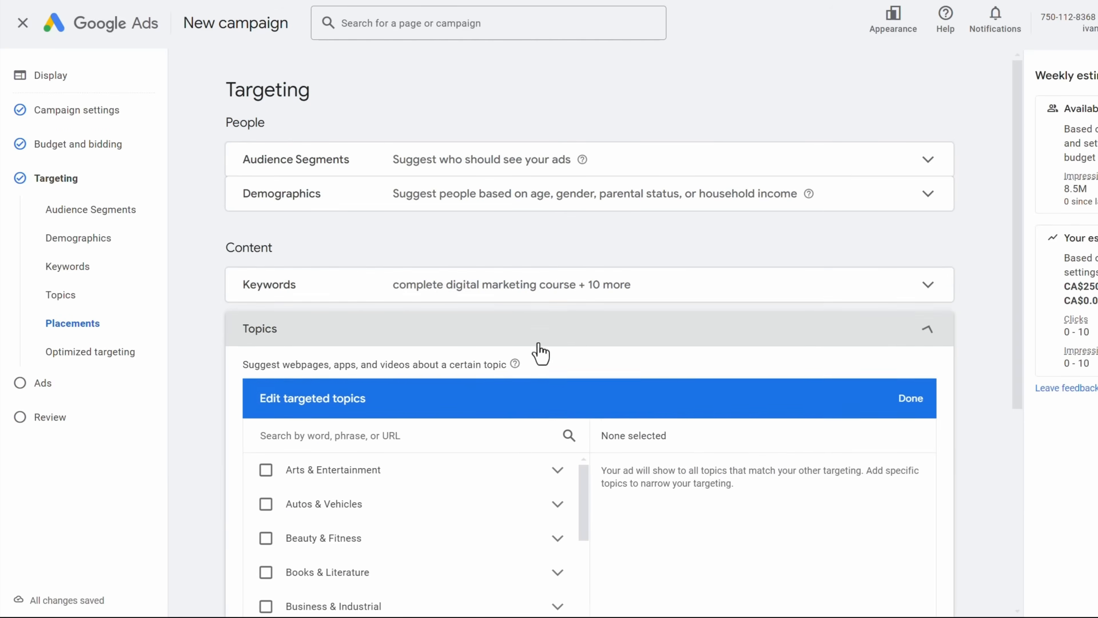
scroll(459, 260, down, 2)
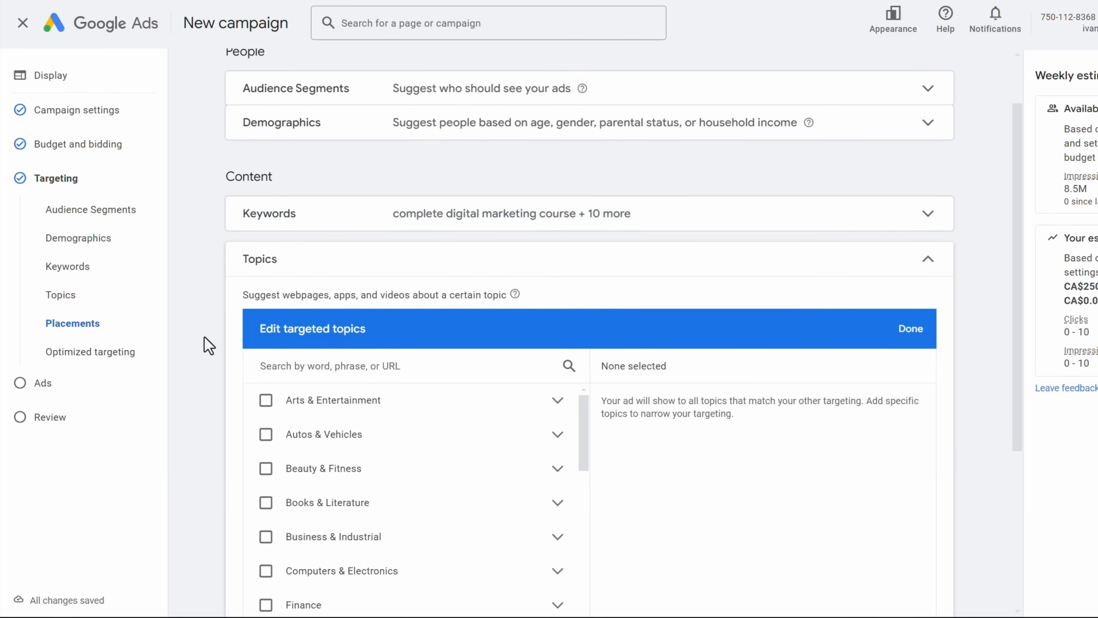
scroll(207, 344, down, 2)
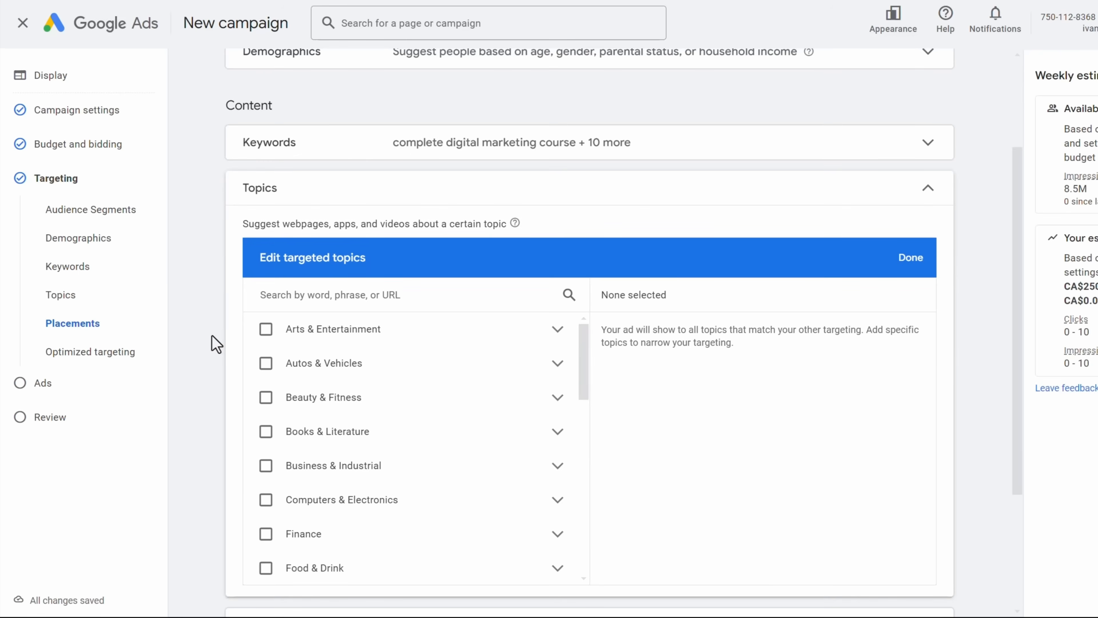
scroll(419, 421, down, 6)
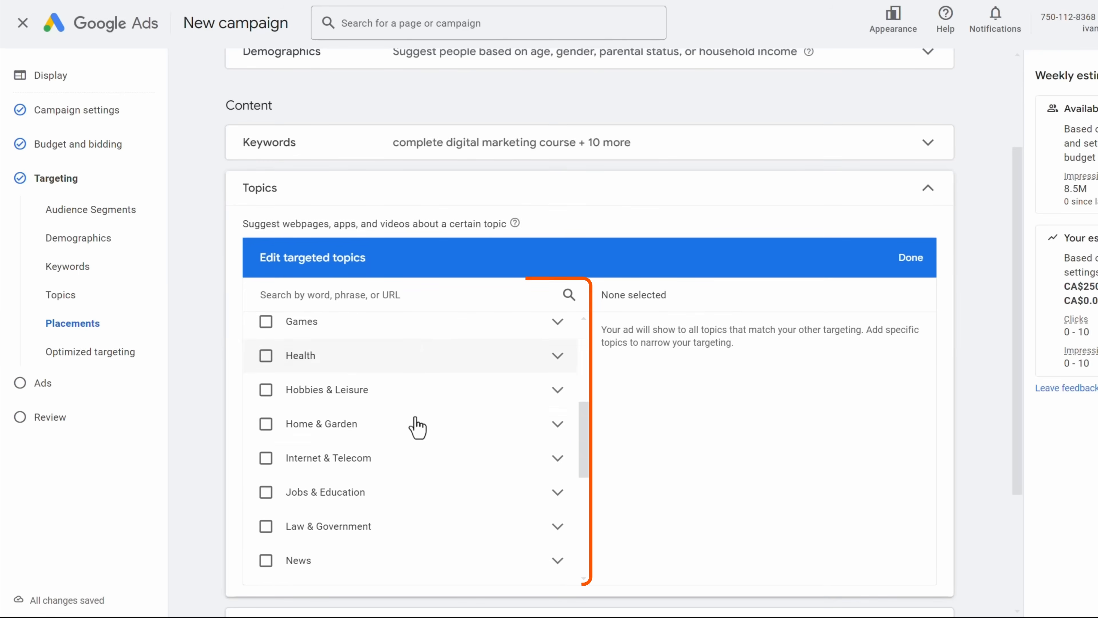
click(558, 388)
scroll(356, 441, down, 3)
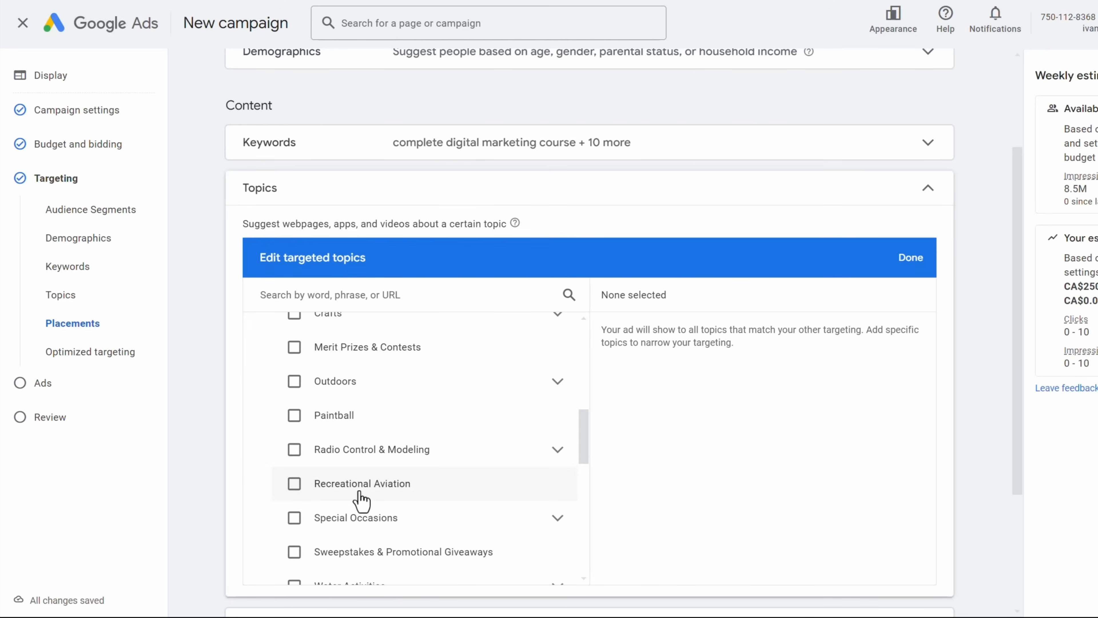
scroll(360, 502, down, 4)
scroll(373, 454, down, 2)
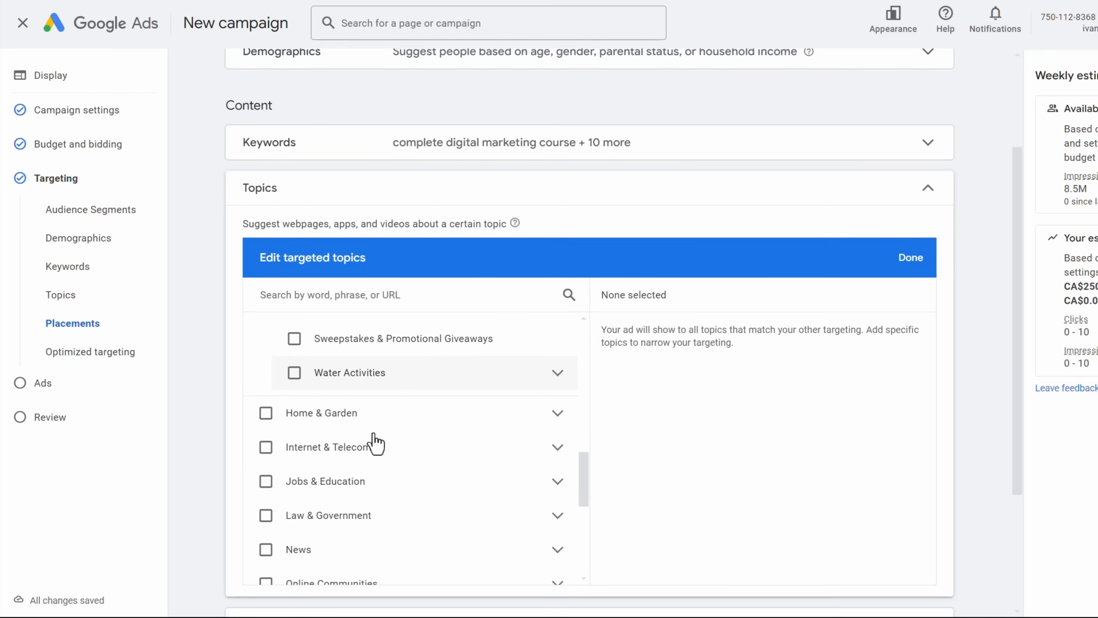
scroll(374, 441, down, 2)
scroll(491, 481, down, 3)
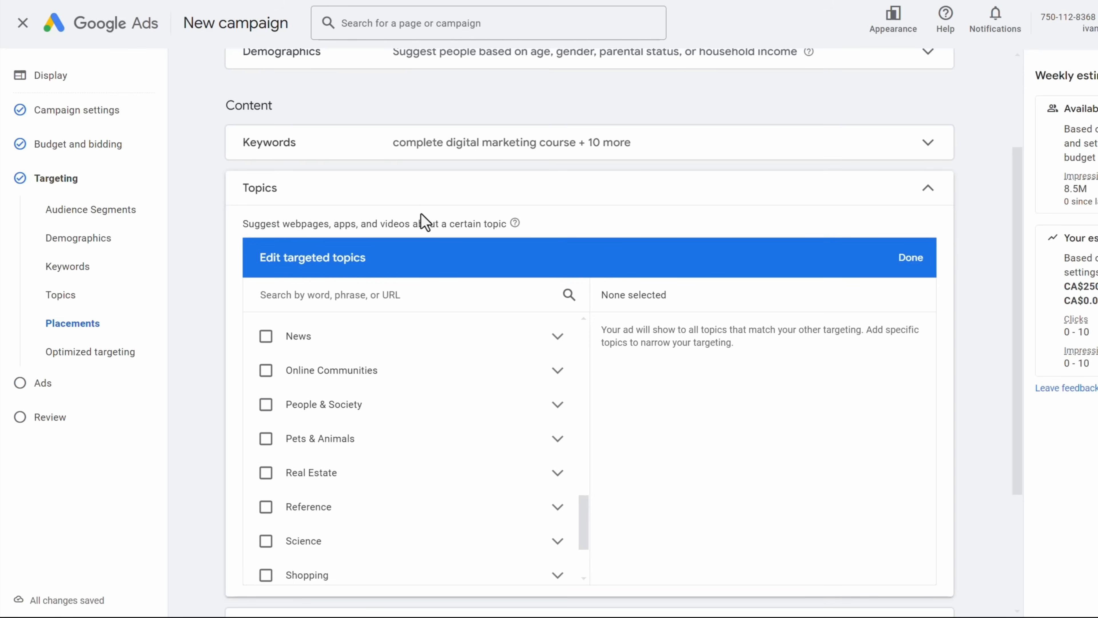
click(422, 195)
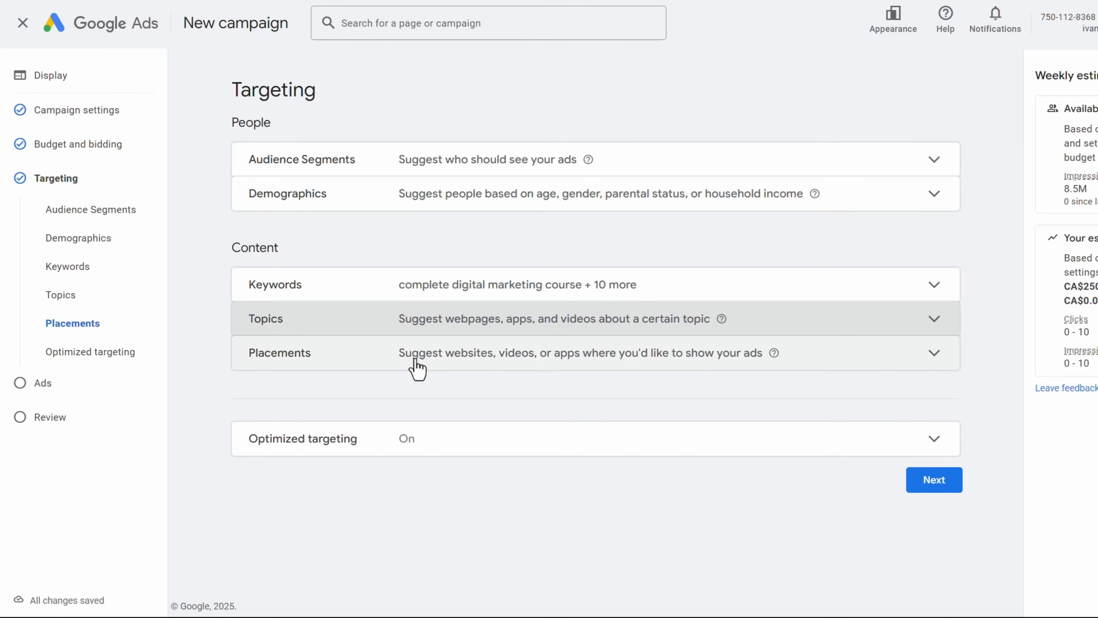
Open the Placements targeting section and search the YouTube channel placements for the creator's name.
click(416, 367)
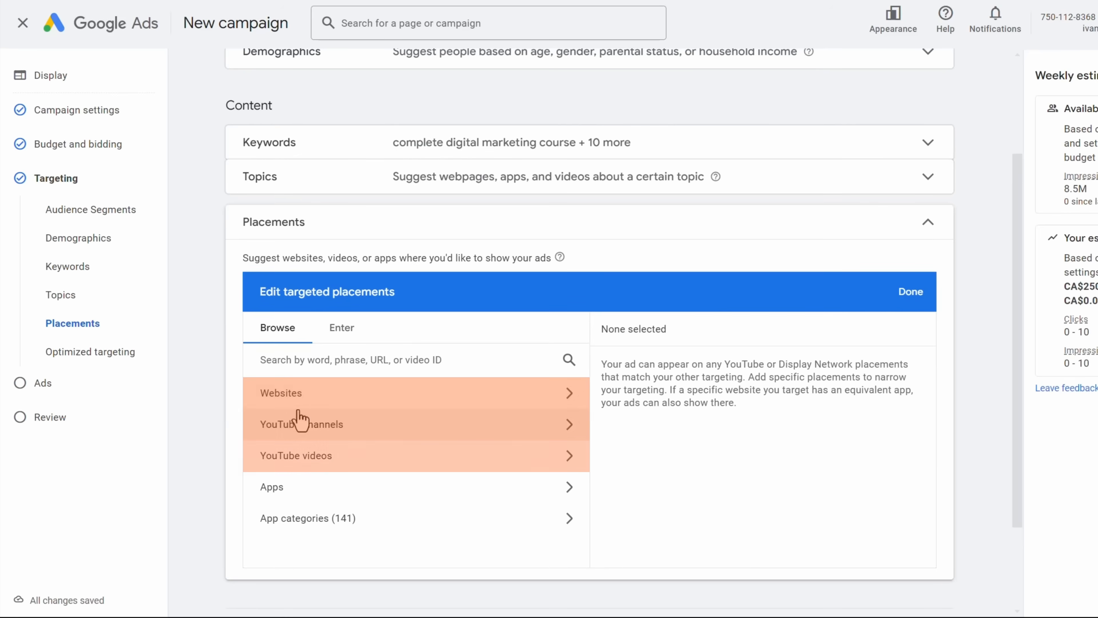
click(346, 427)
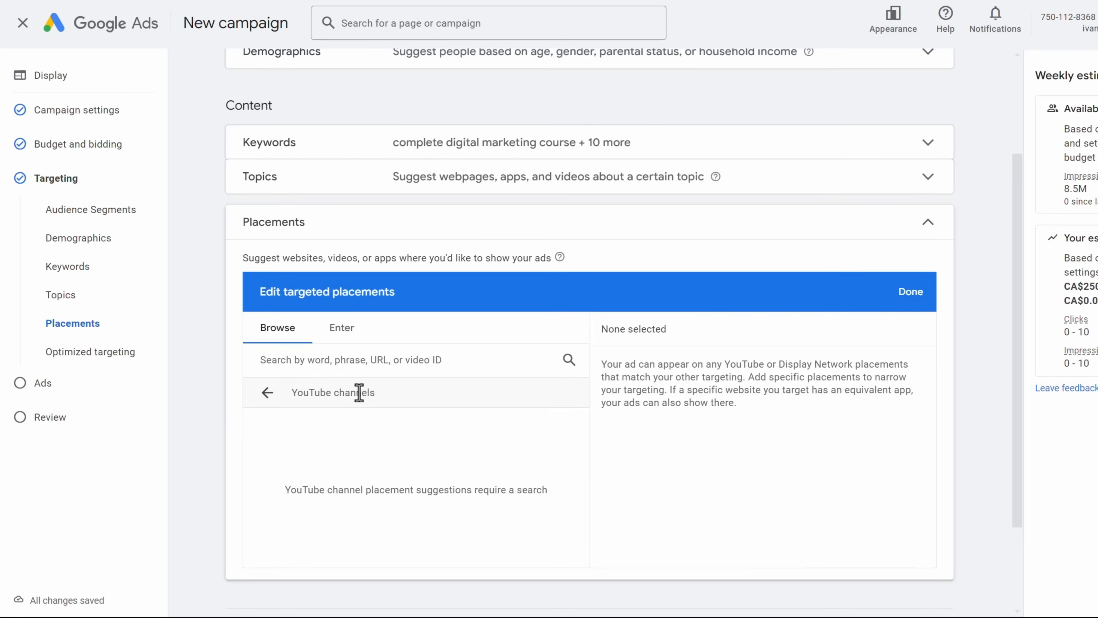
text(ivan)
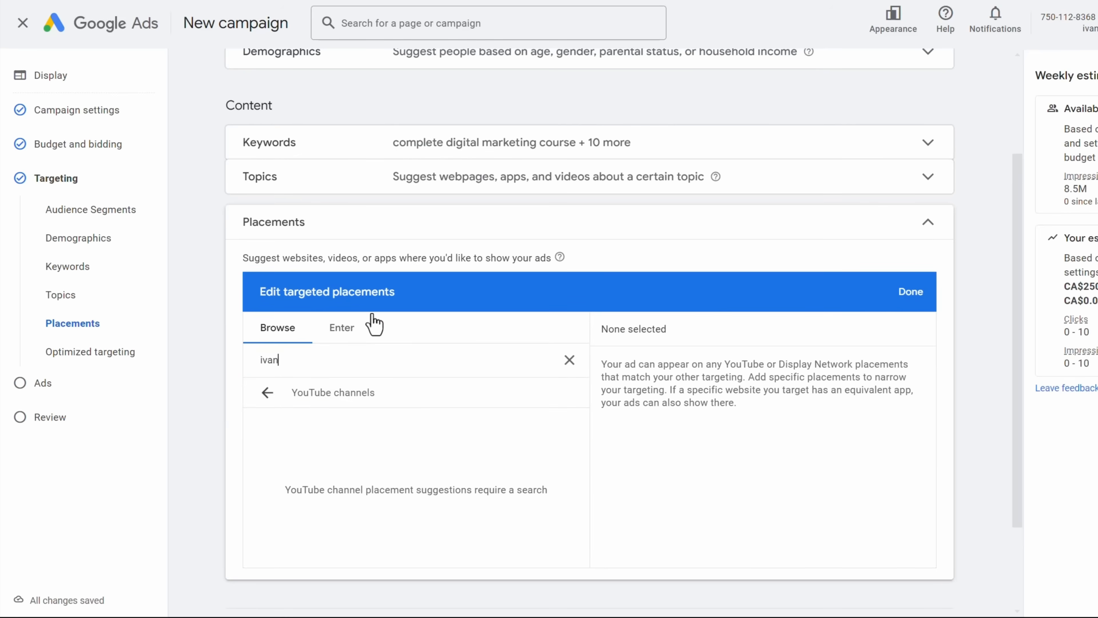
text(mana)
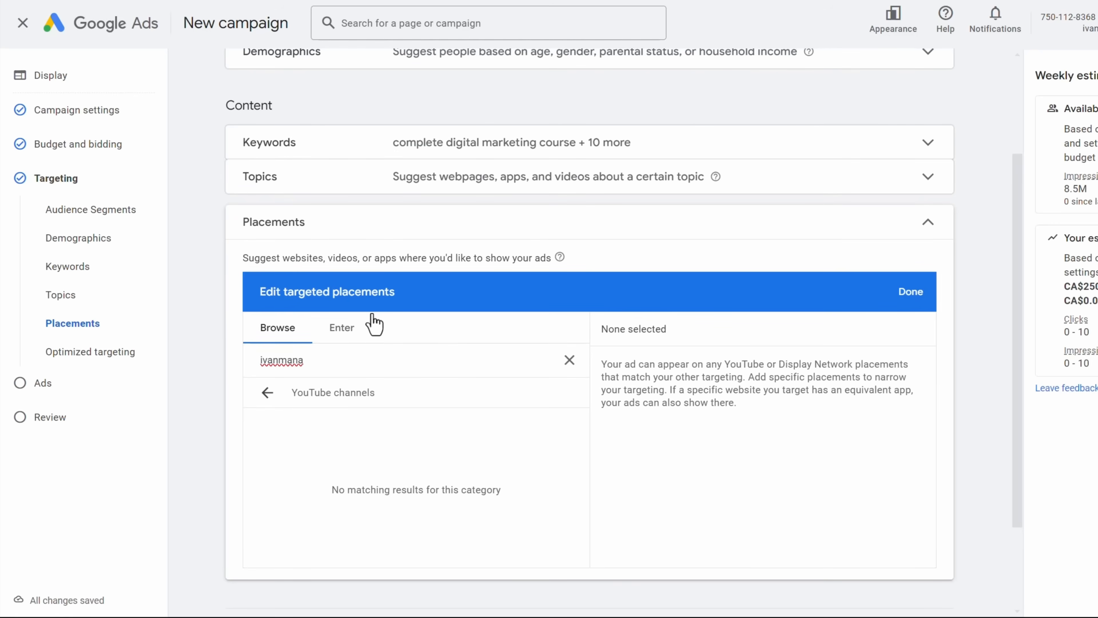
key(BackSpace)
key(BackSpace)
key(BackSpace)
key(BackSpace)
text(mana)
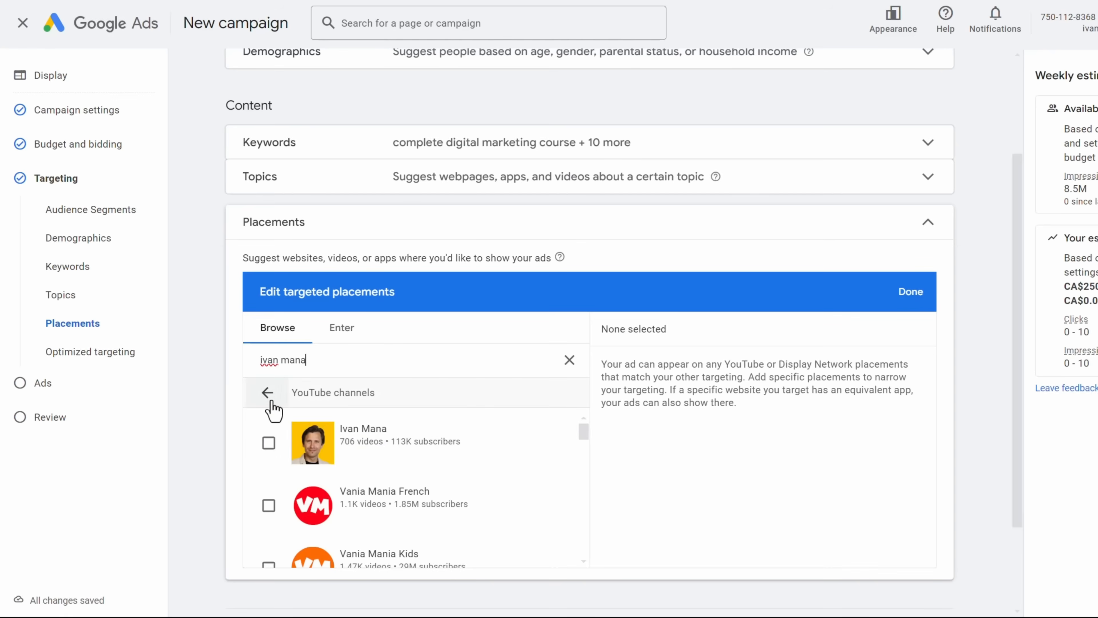
Check the Websites placements for the same search, and collapse the Placements section without selecting any.
click(268, 392)
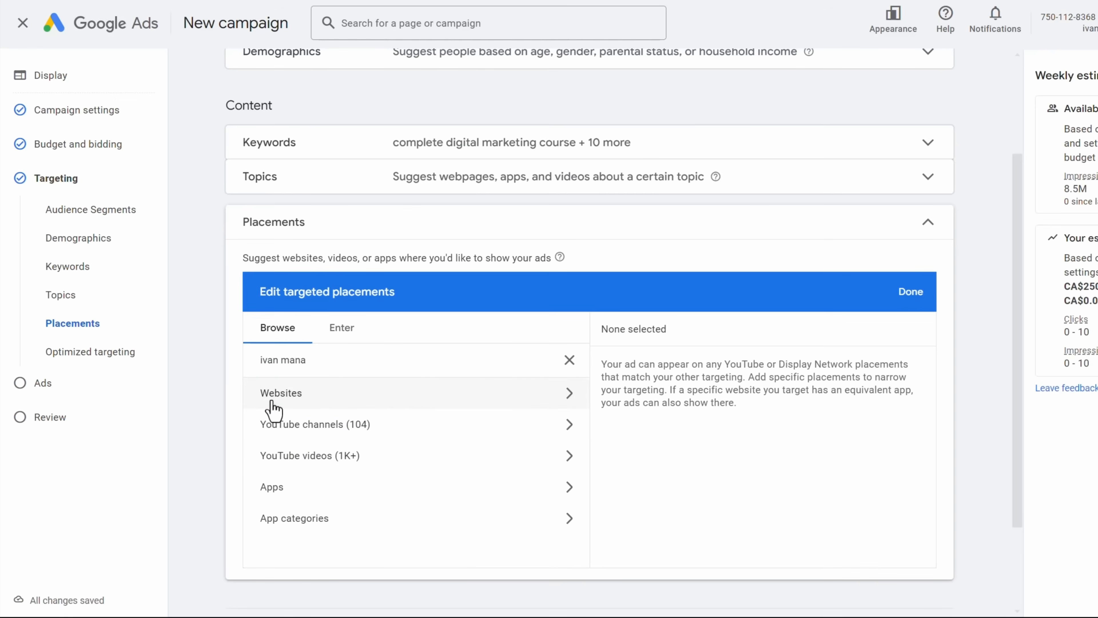
click(392, 394)
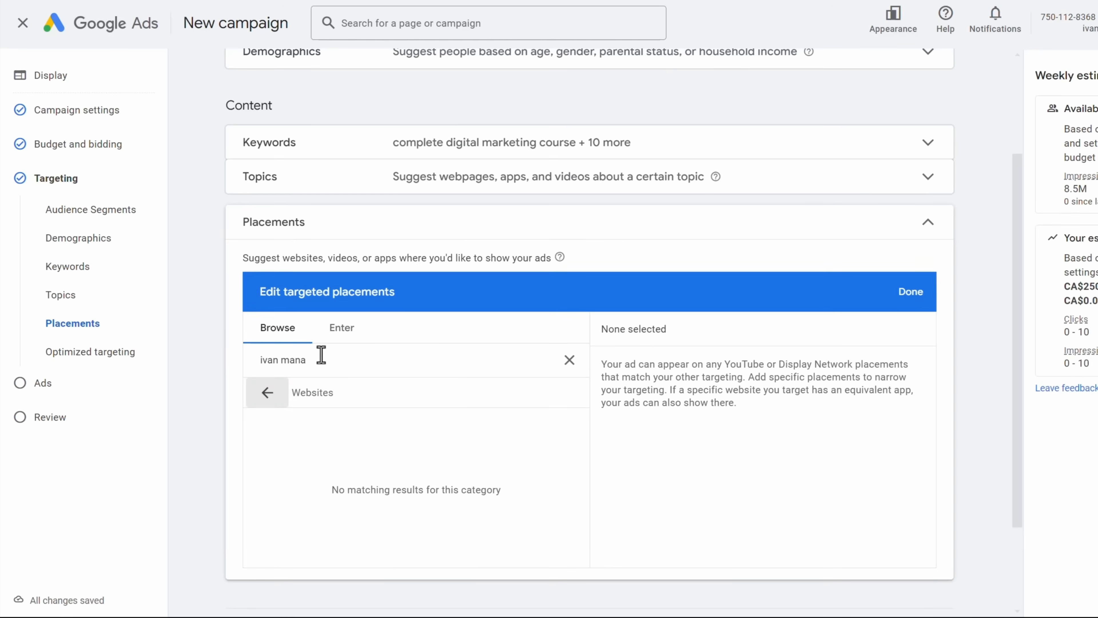
click(276, 405)
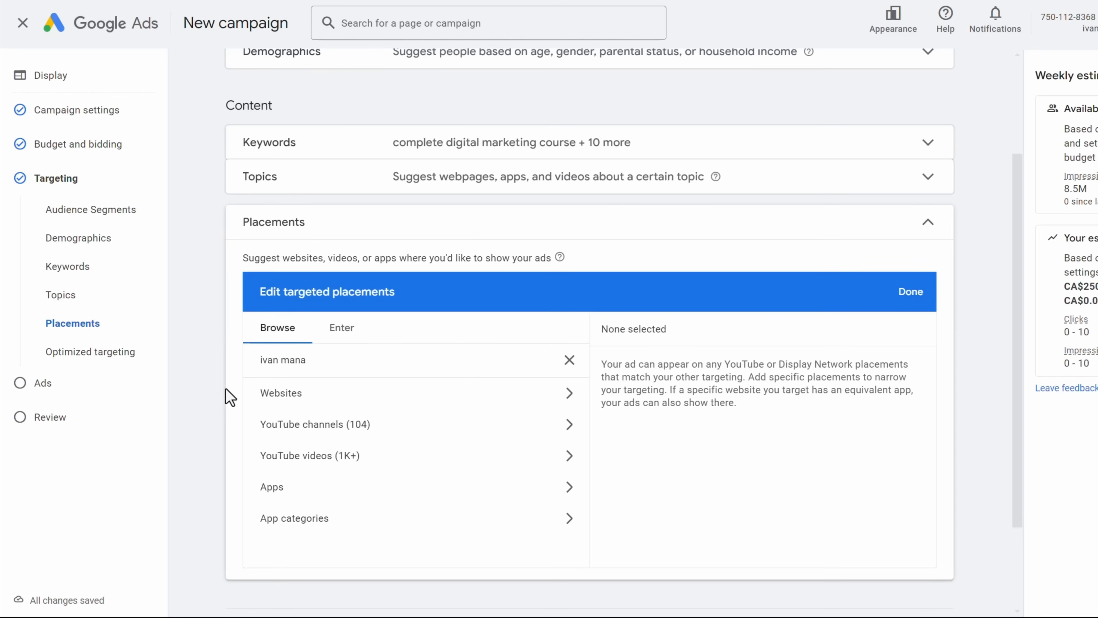
click(326, 235)
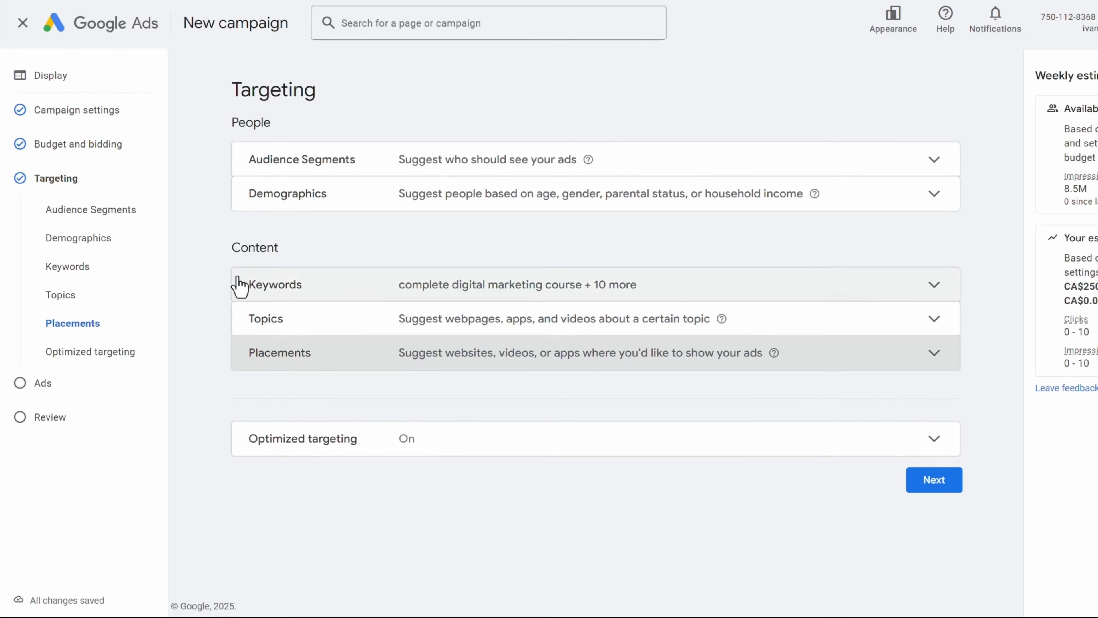
Review the Optimized targeting setting, leave it enabled, and continue to the Ads stage.
click(534, 443)
scroll(560, 402, down, 1)
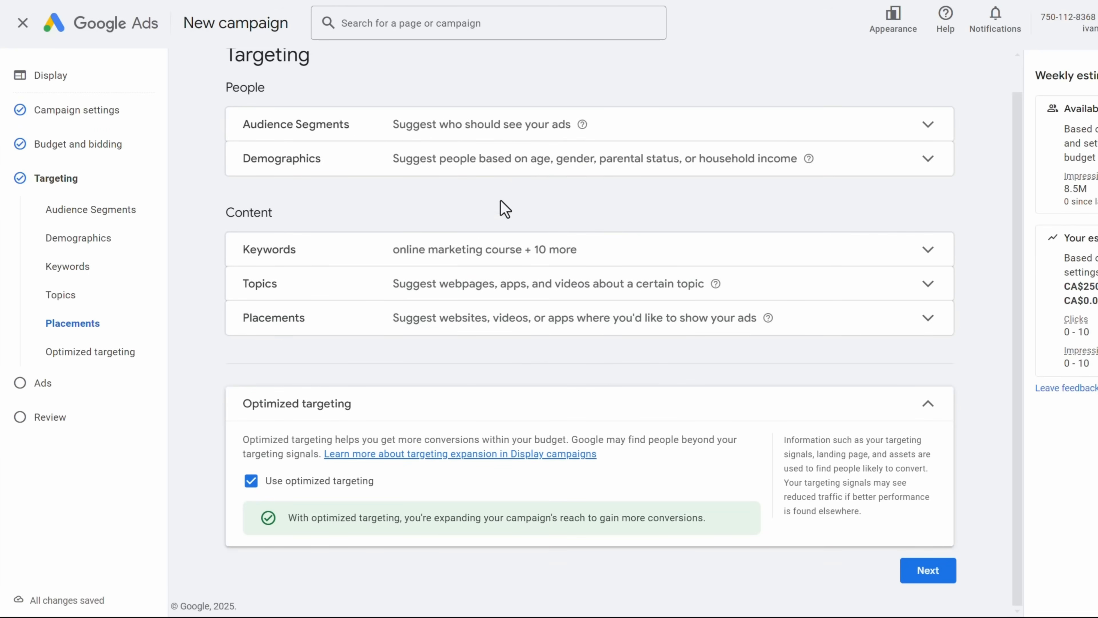
click(606, 407)
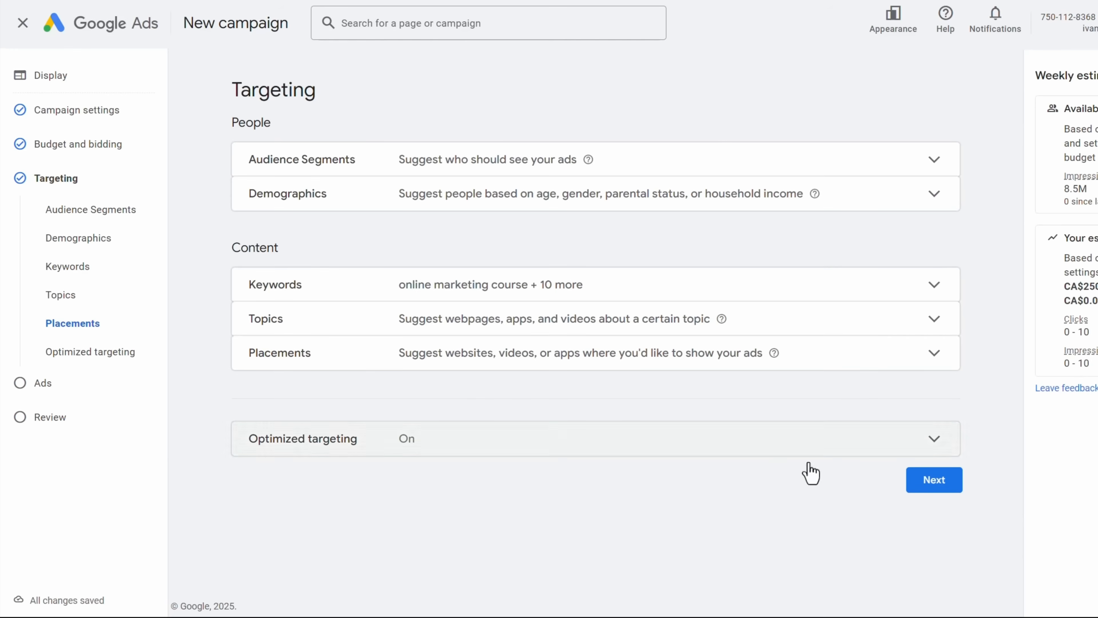
click(948, 499)
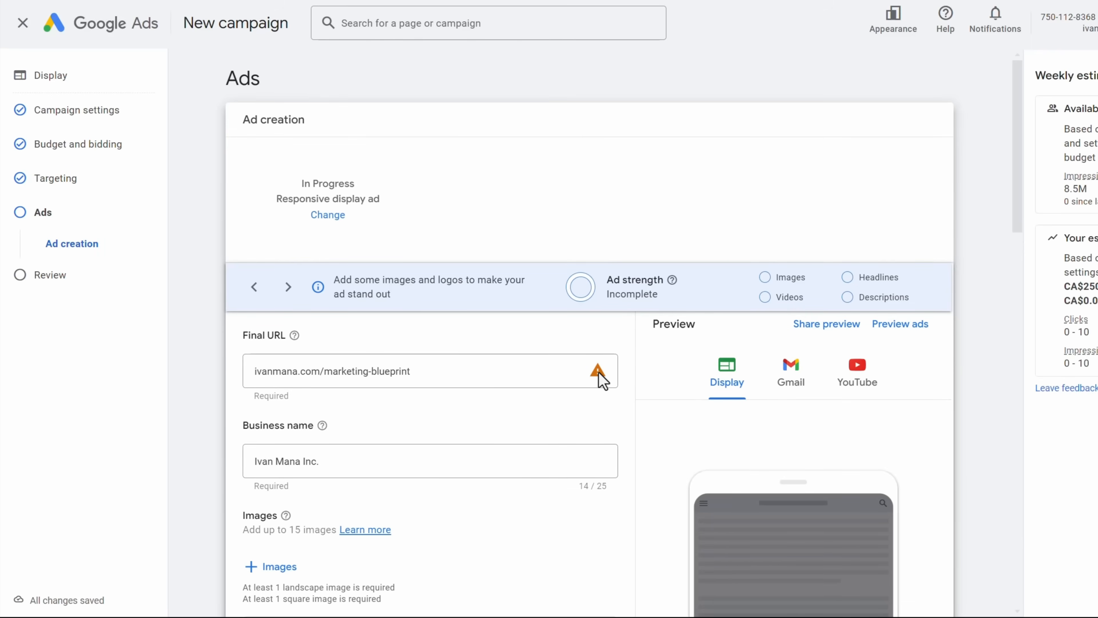
click(261, 371)
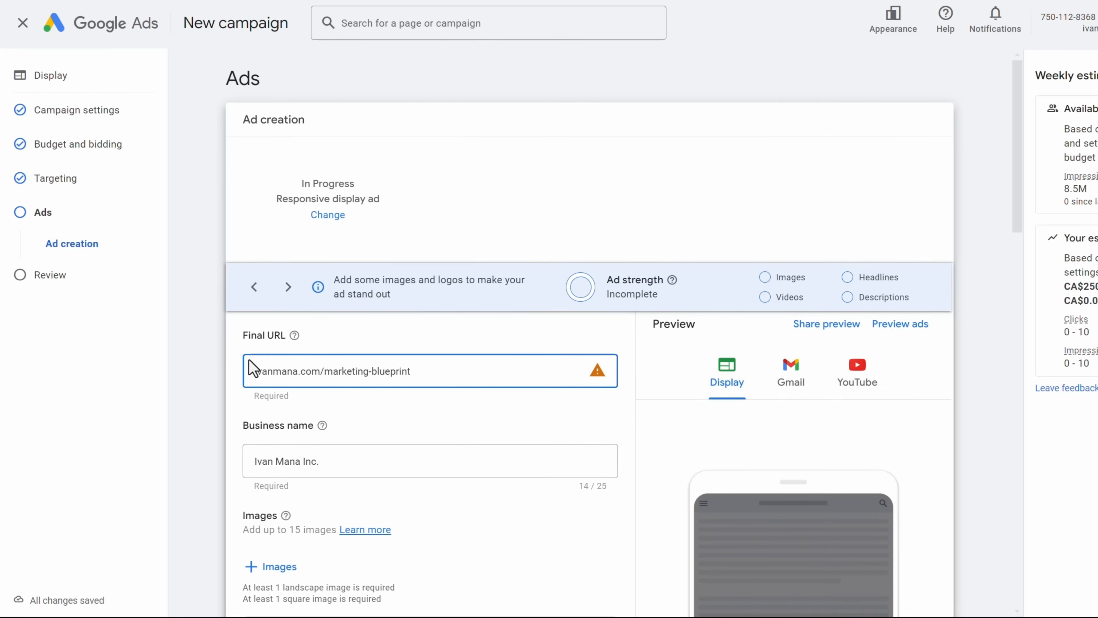
click(254, 371)
text(https://wwww.)
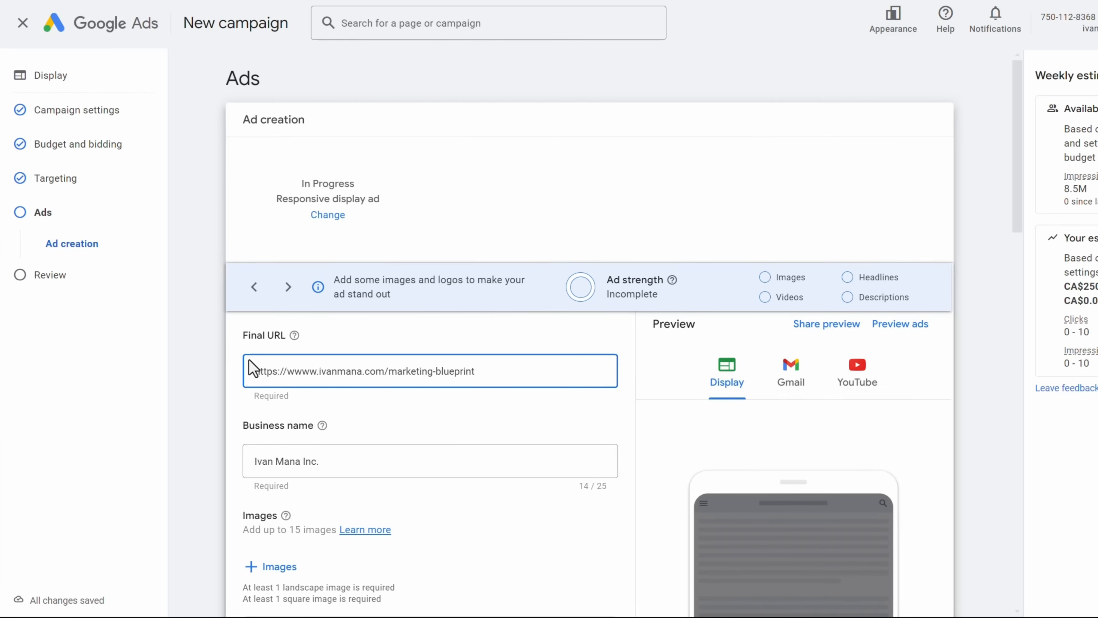
key(BackSpace)
text(.)
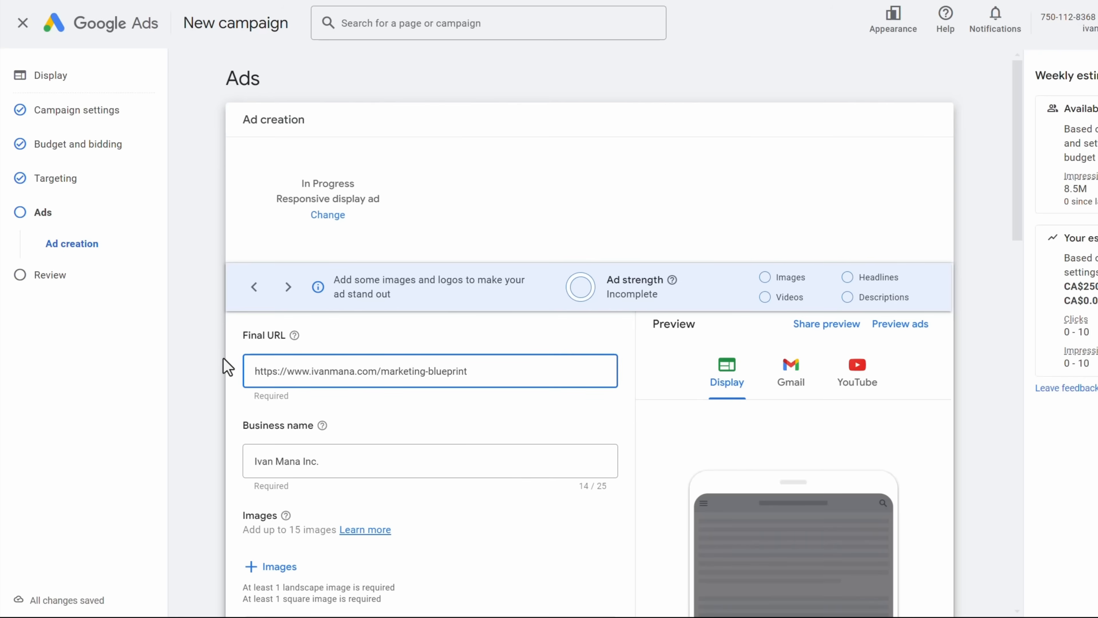
click(228, 367)
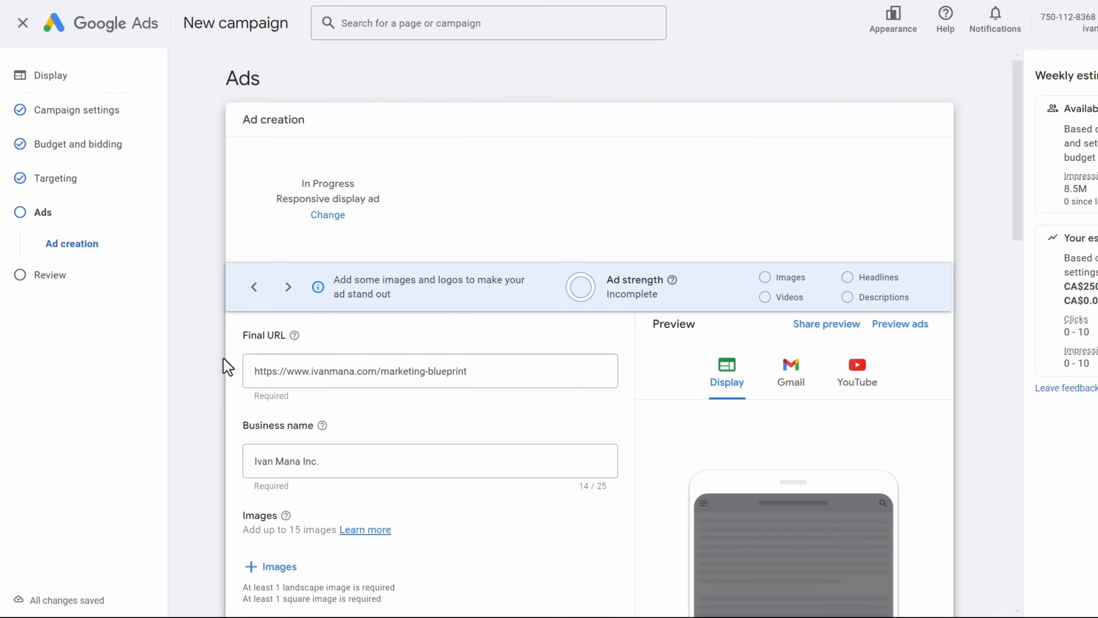
Look through the ad creation form's images, logos, videos, headlines, long headline and descriptions fields.
scroll(228, 367, down, 3)
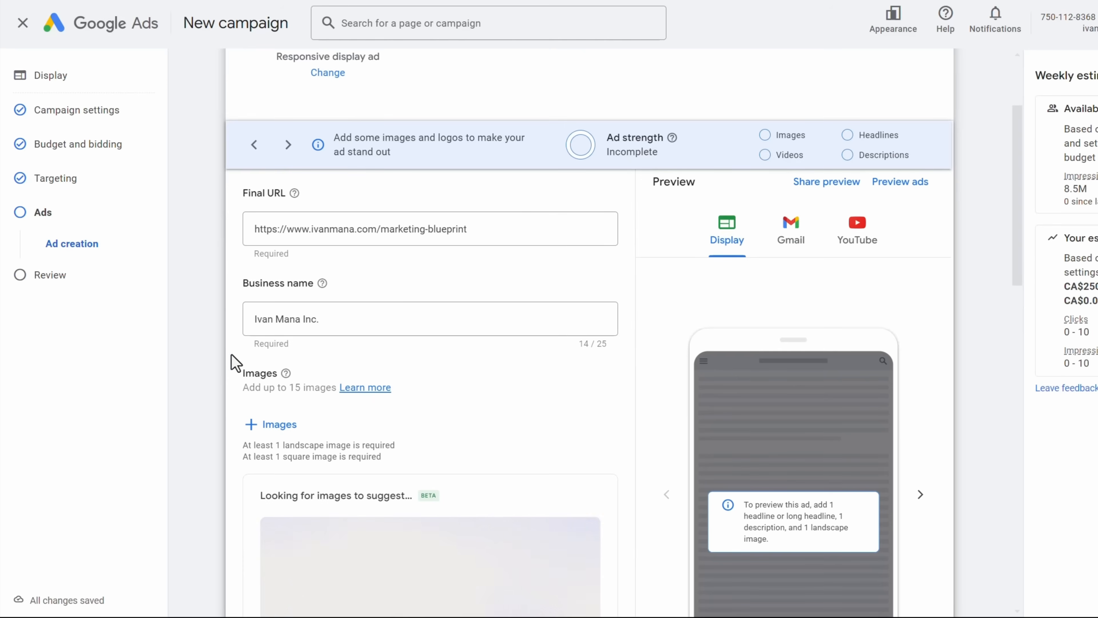
scroll(218, 375, down, 5)
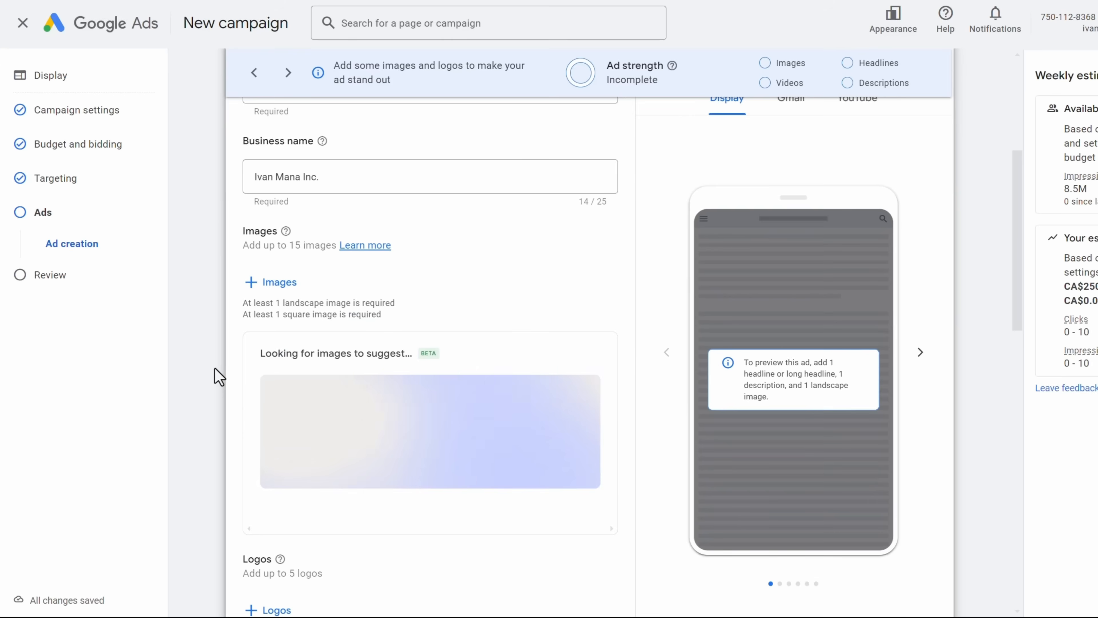
scroll(252, 385, down, 7)
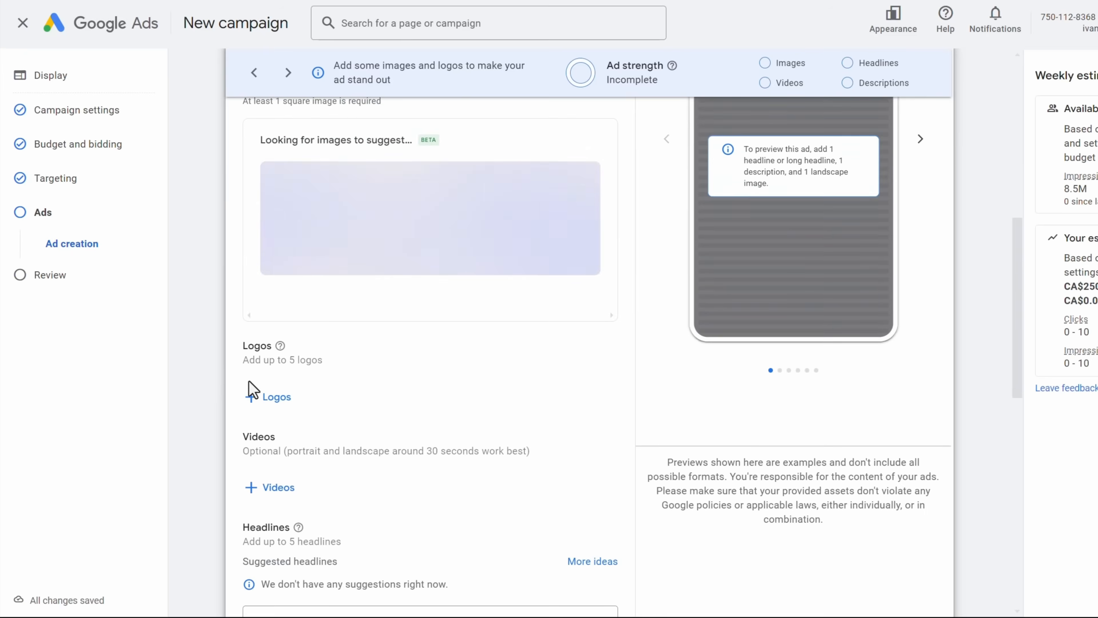
scroll(243, 391, down, 3)
scroll(233, 391, down, 5)
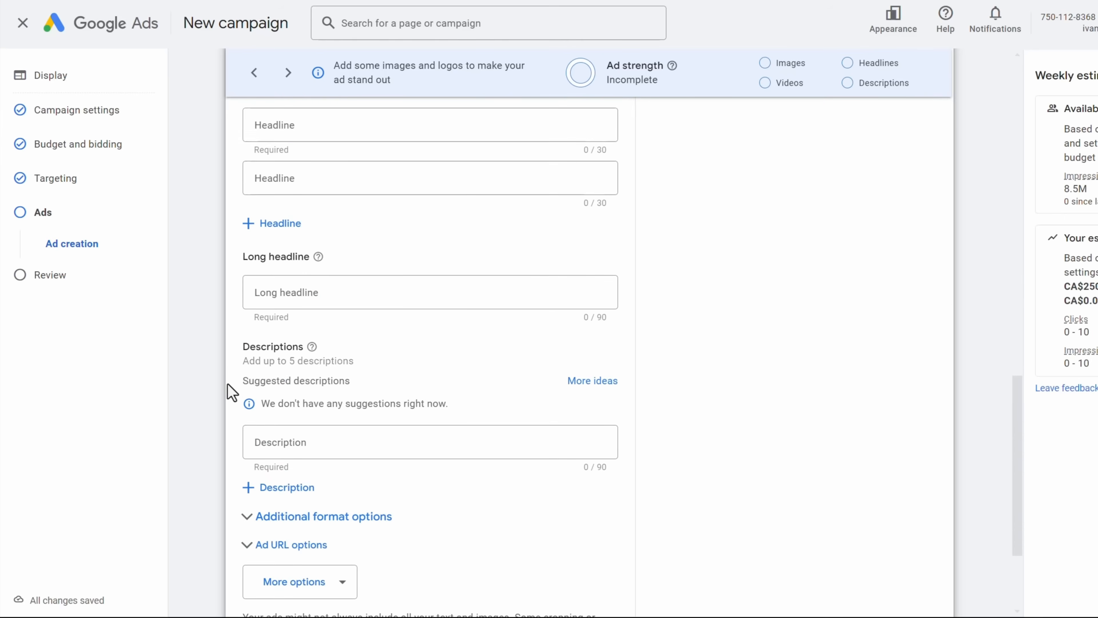
scroll(232, 392, up, 16)
scroll(232, 392, up, 2)
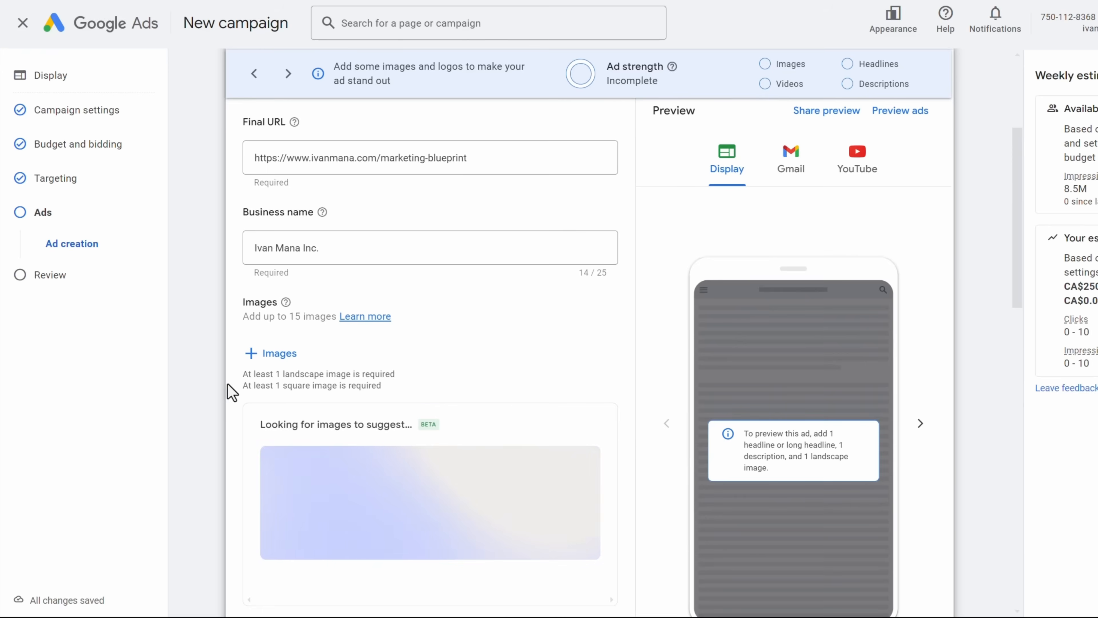
Search the free stock images for "learn marketing" and select the brick-wall Digital Marketing laptop picture for the ad.
click(279, 355)
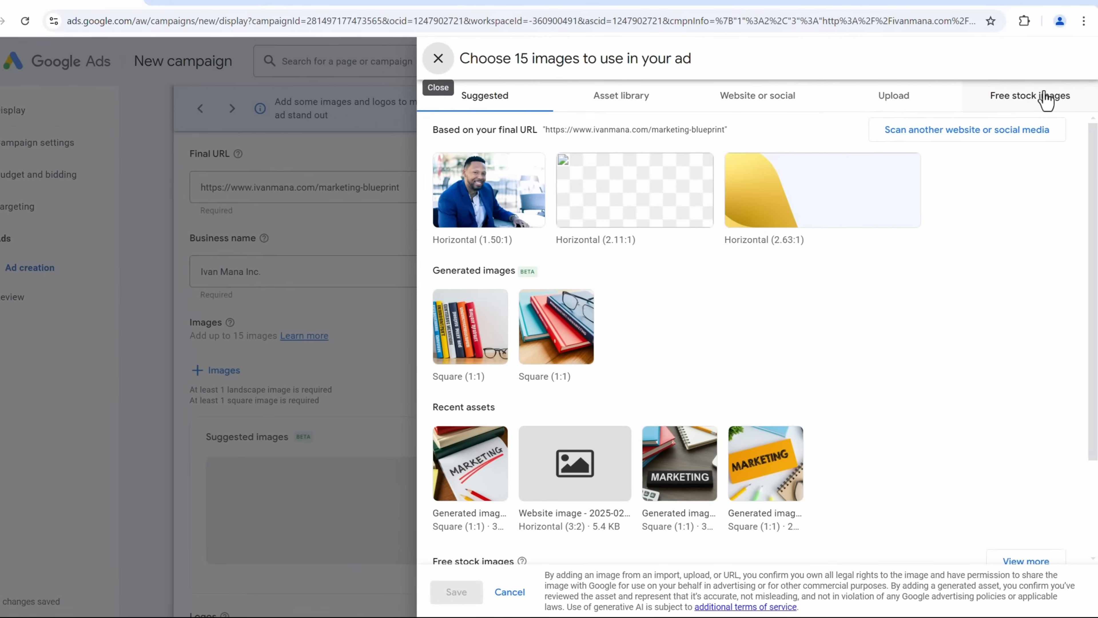
click(1047, 116)
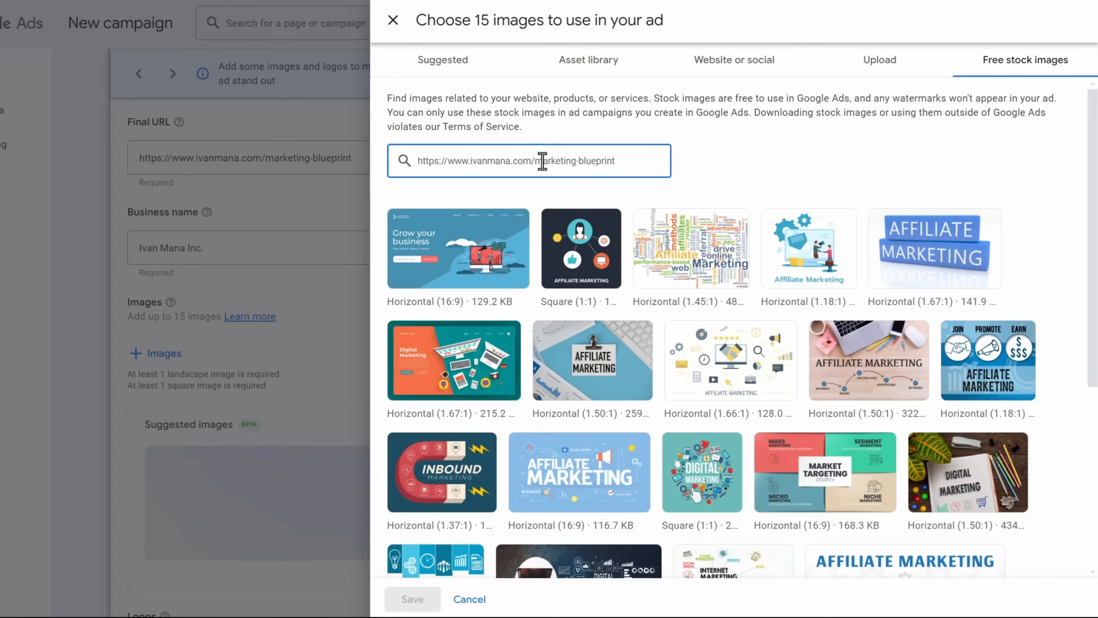
triple_click(532, 165)
text(learn mark)
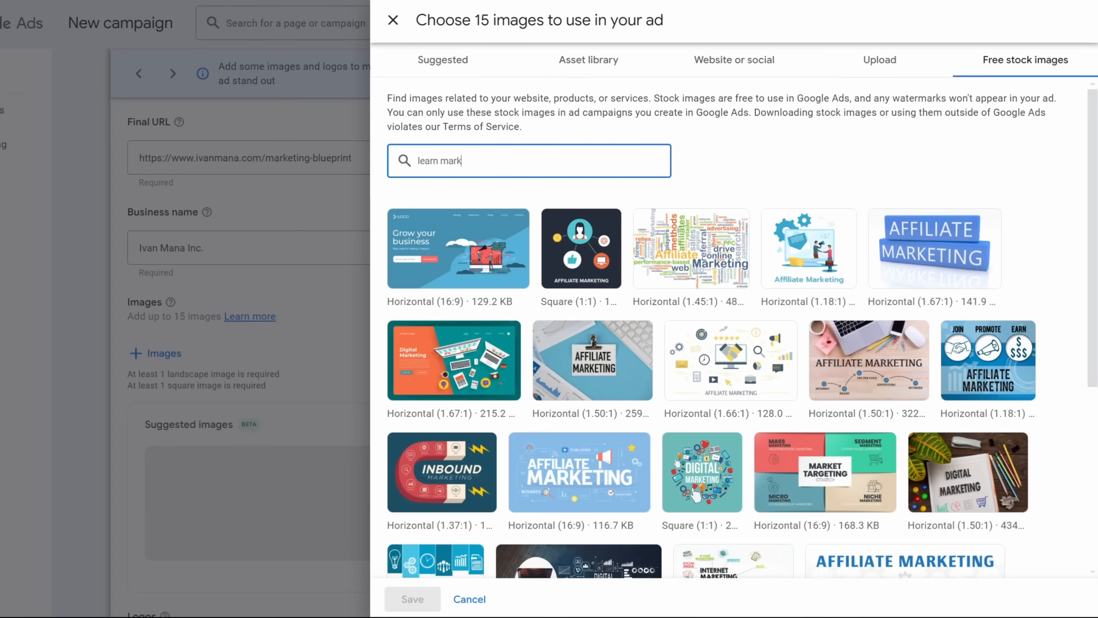
text(eting)
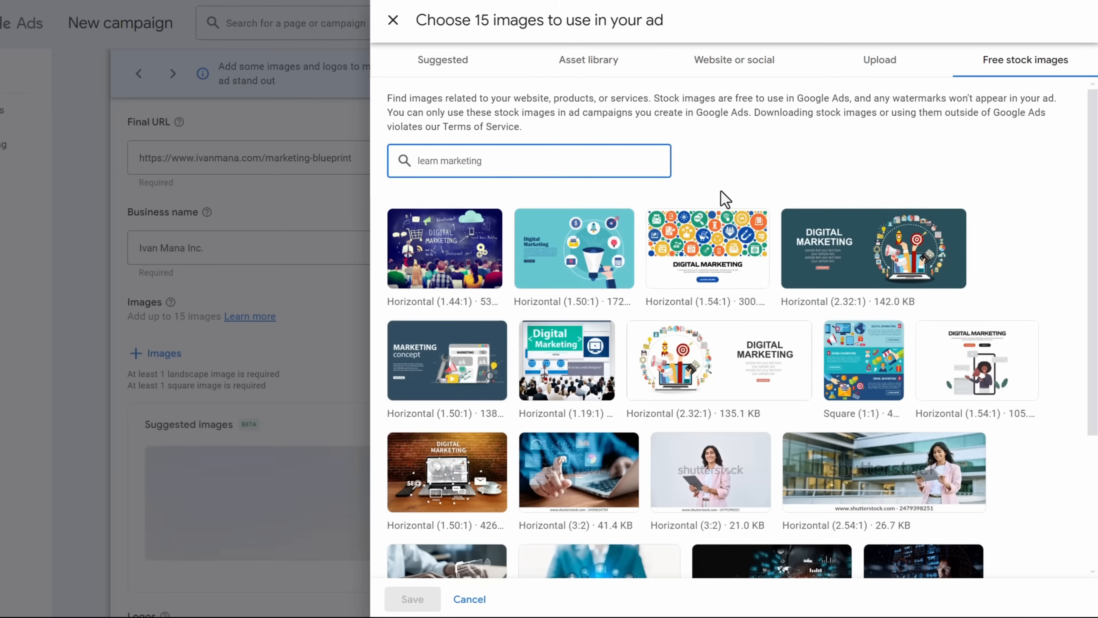
scroll(709, 200, down, 3)
mouse_move(675, 329)
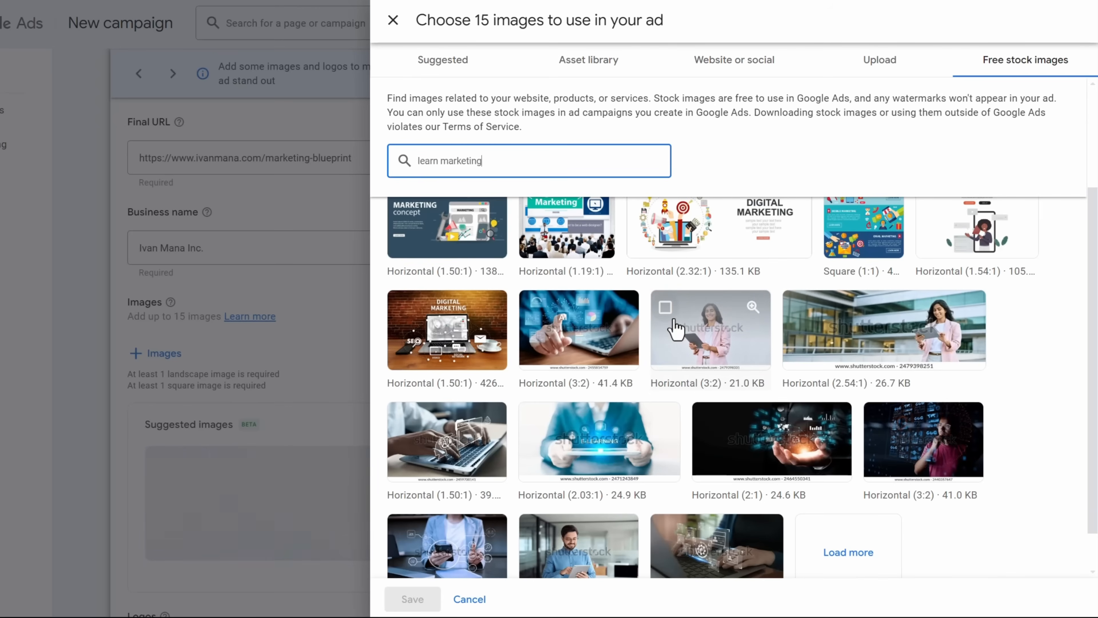
mouse_move(428, 336)
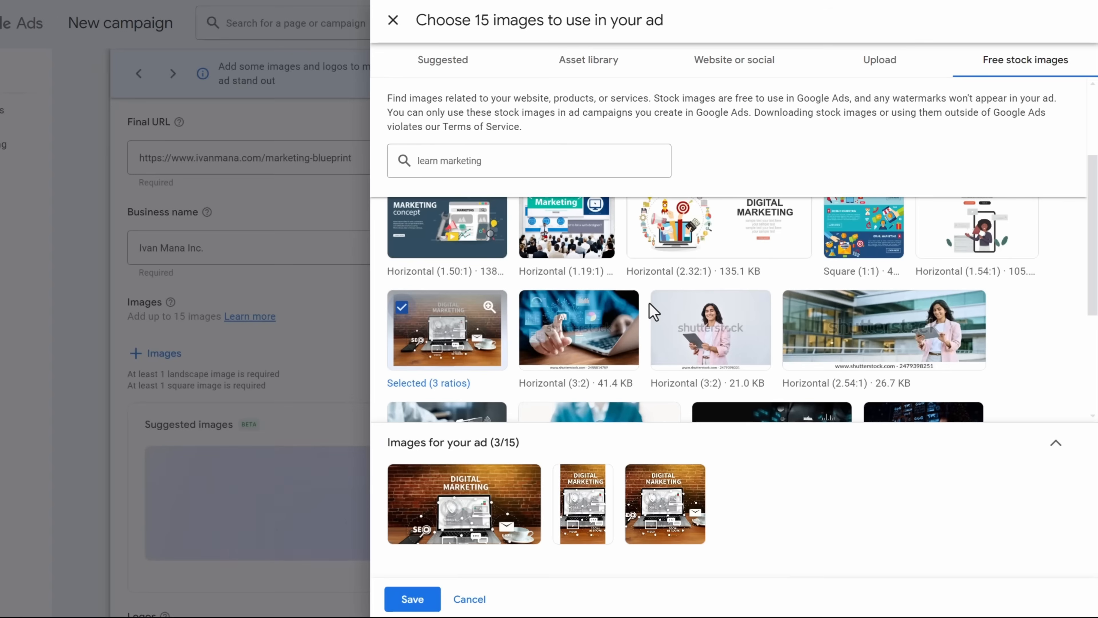
Search the free stock images for "marketing course" and select the first chart-presentation illustration and the Digital Marketing picture with the woman.
scroll(654, 311, down, 2)
scroll(653, 311, down, 2)
scroll(652, 313, down, 2)
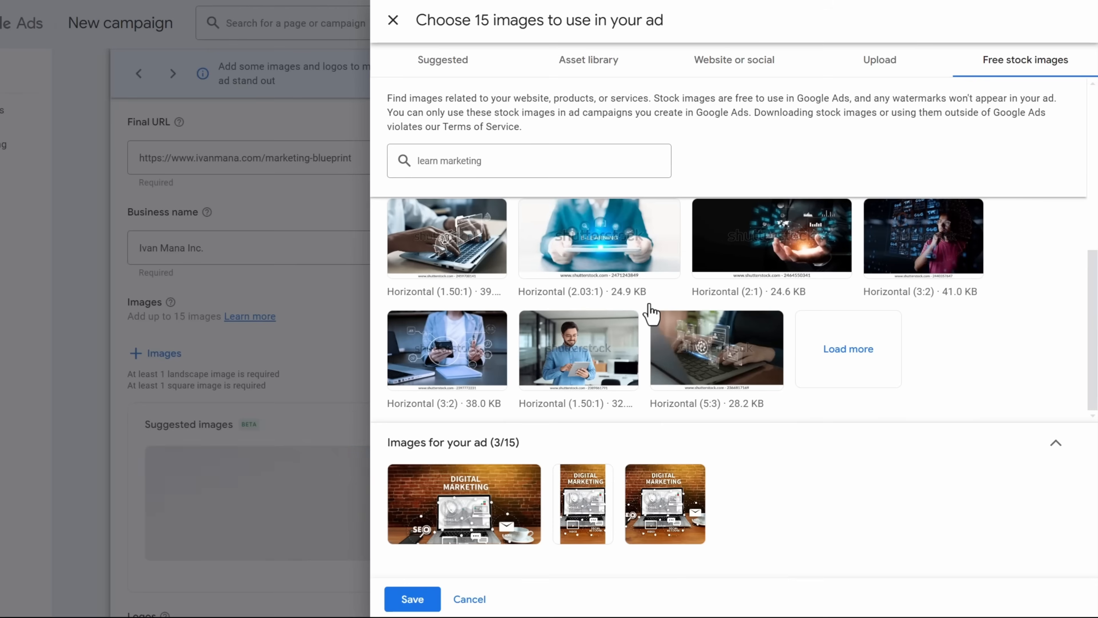
scroll(651, 313, up, 10)
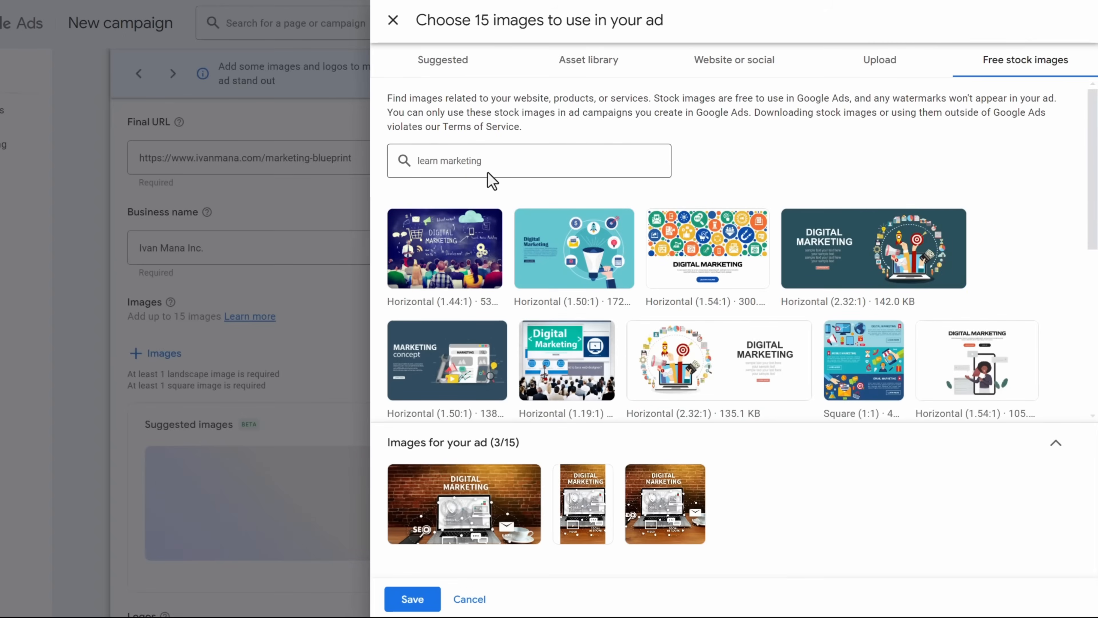
triple_click(472, 161)
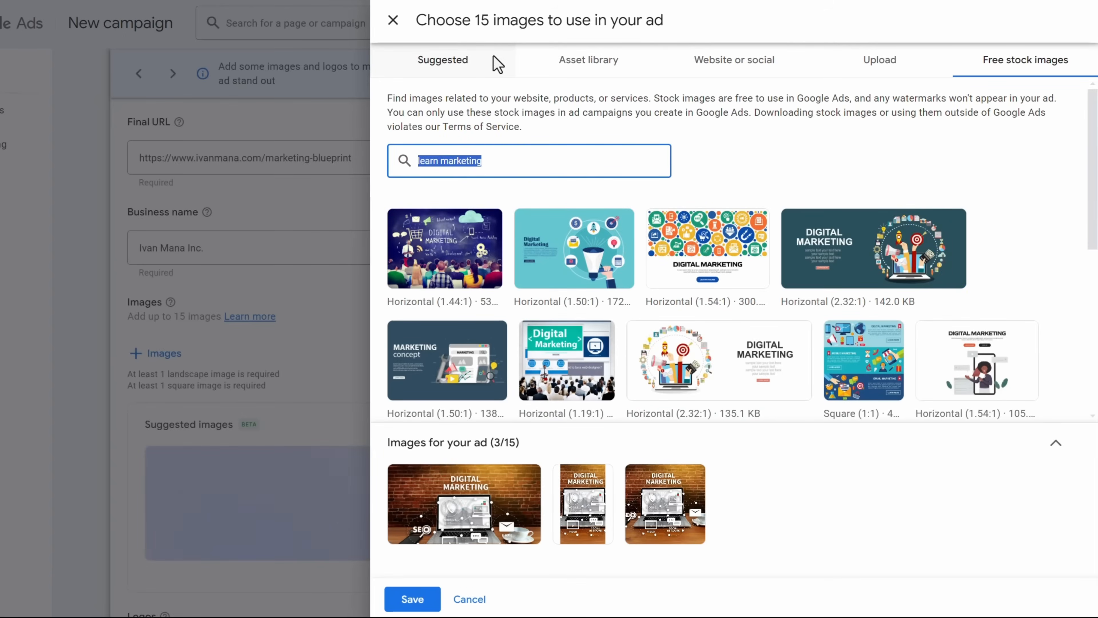
text(marketing course)
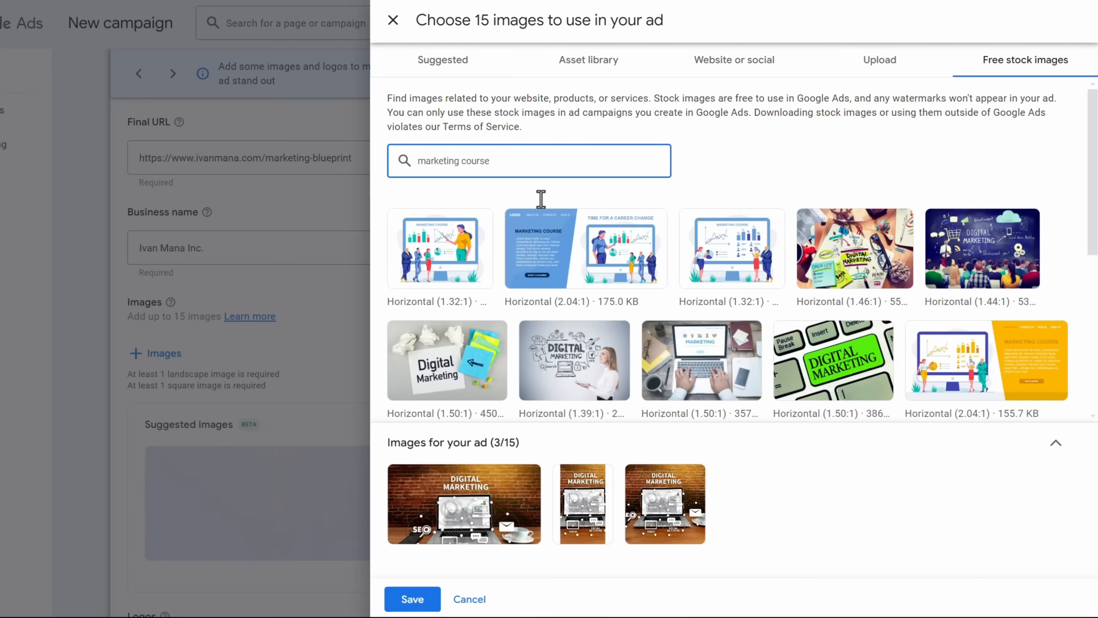
click(409, 234)
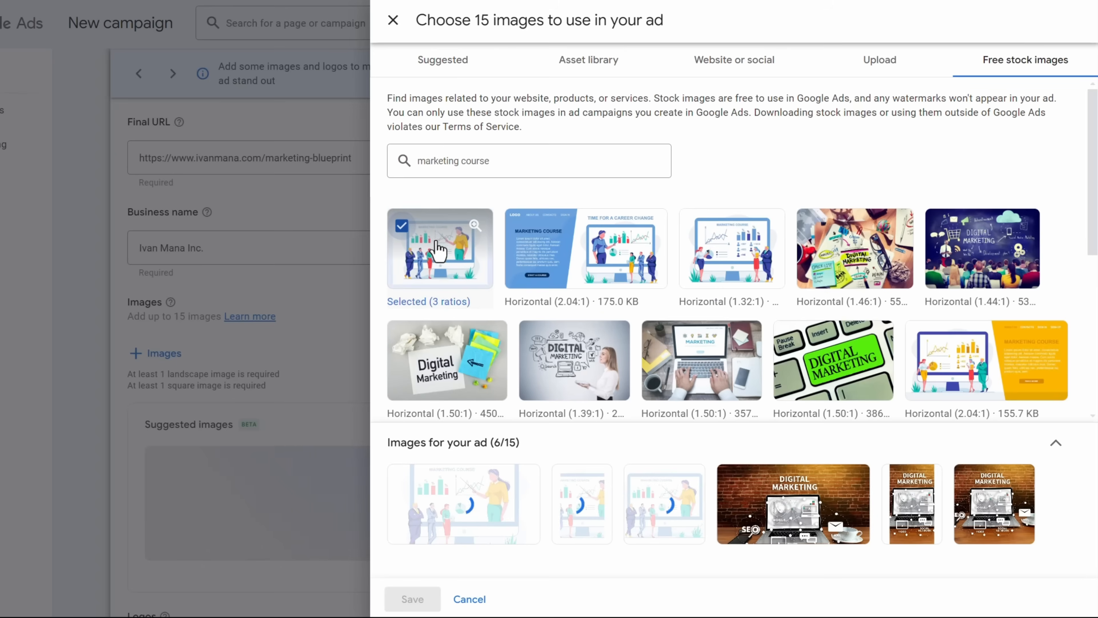
click(565, 346)
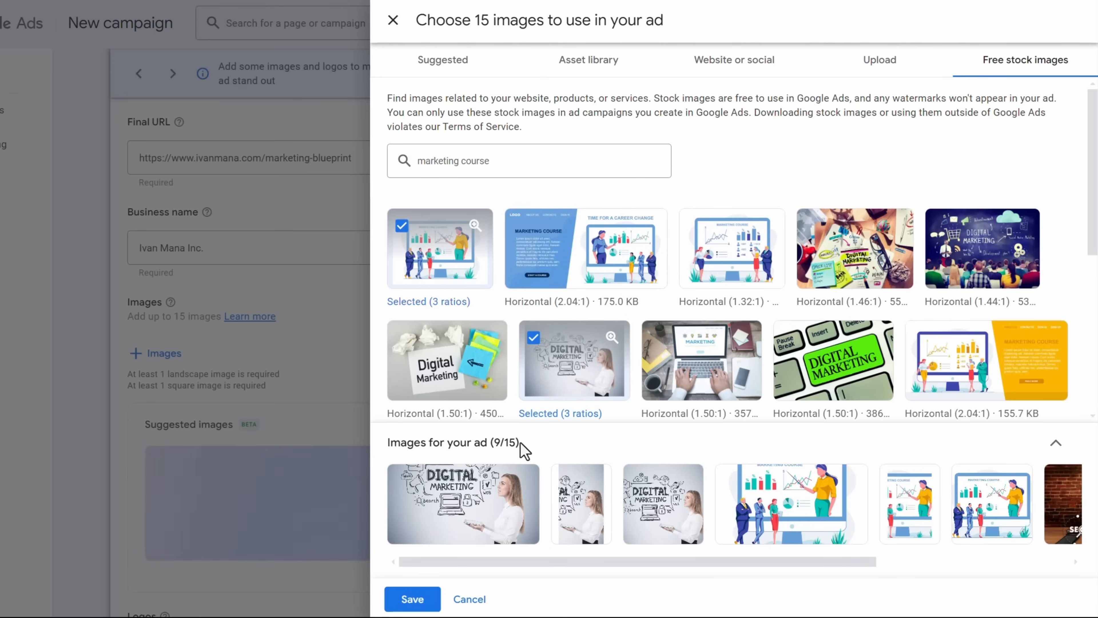
Recrop the Digital Marketing picture with the woman in the 1.91:1, 1:1 and 9:16 ratios so the full title is in frame.
click(403, 498)
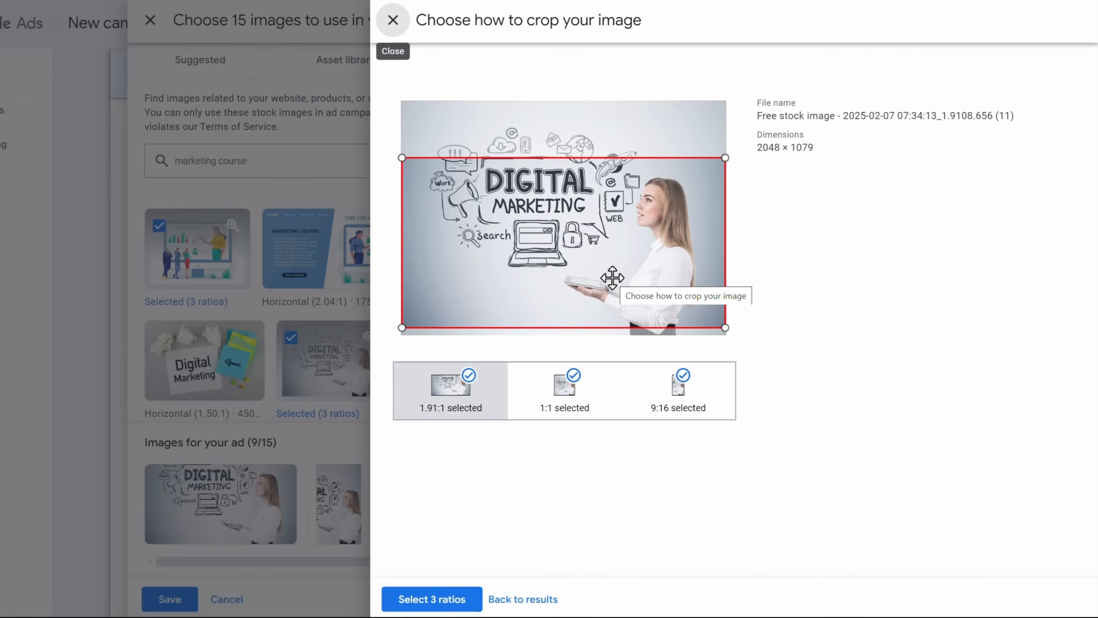
drag(613, 277, 558, 234)
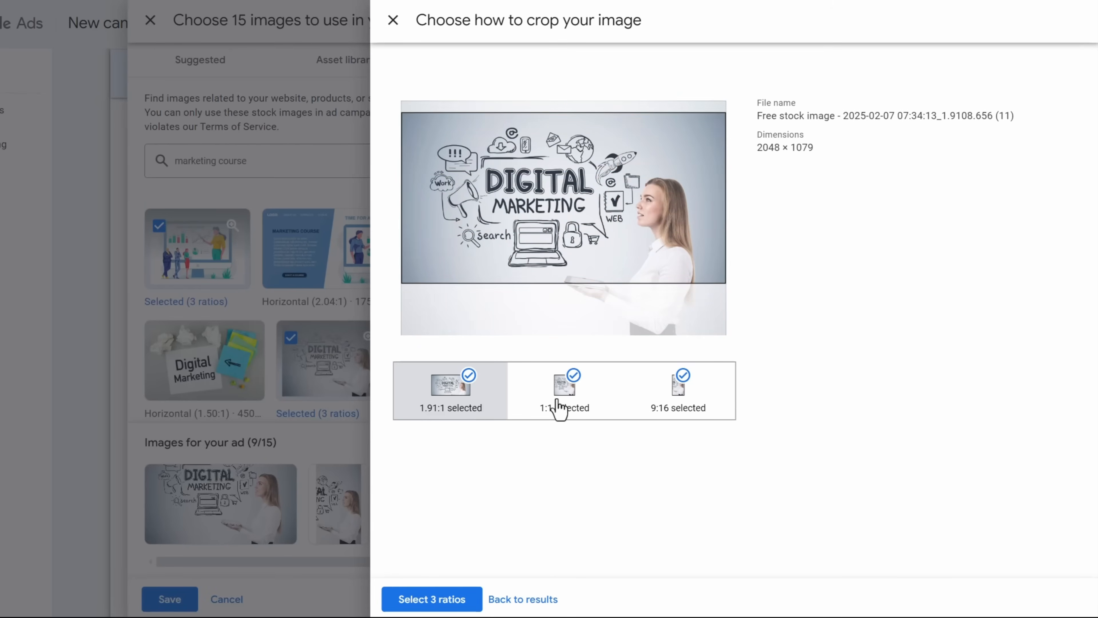
click(540, 415)
drag(575, 273, 539, 308)
click(666, 412)
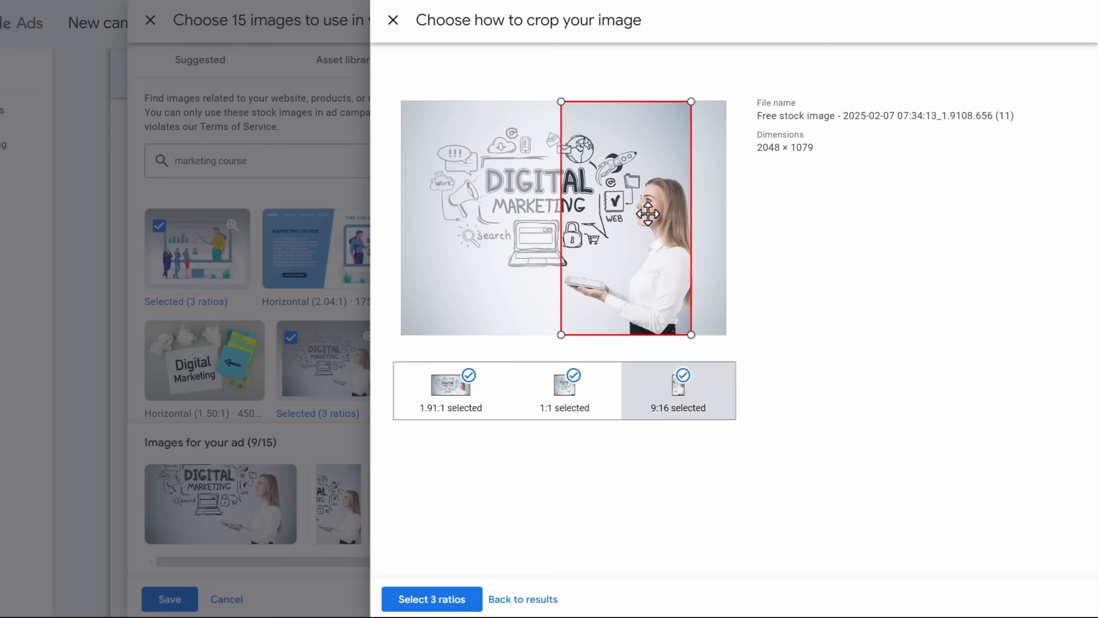
drag(648, 213, 557, 285)
click(416, 599)
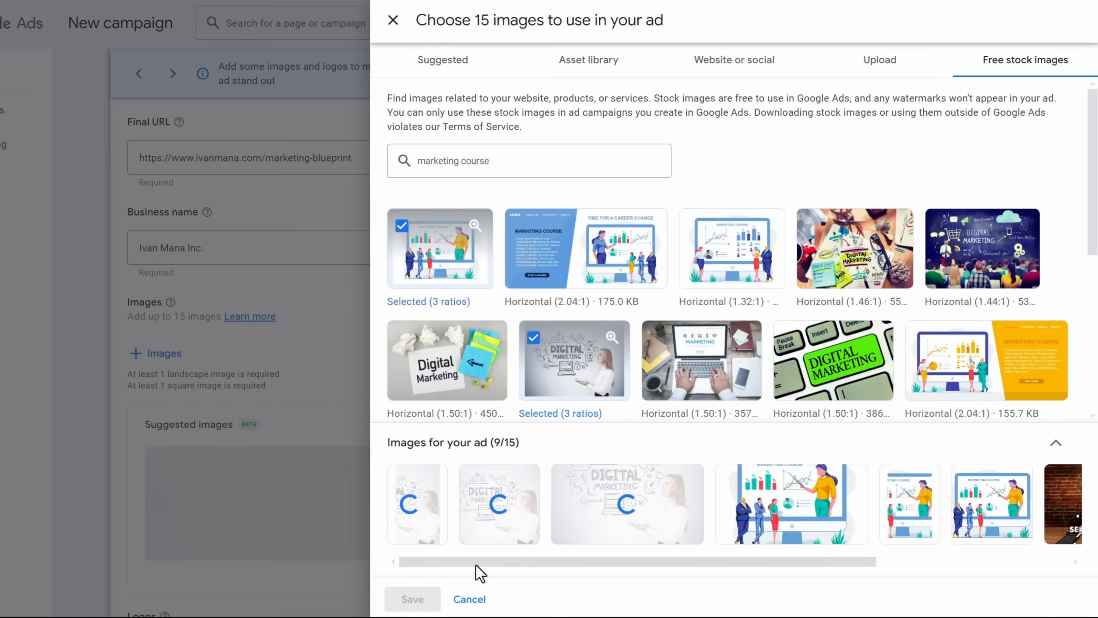
Recrop the chart-presentation illustration in the 1.91:1 and 9:16 ratios so the "Marketing Course" title is in frame, and check its 1:1 crop.
click(729, 490)
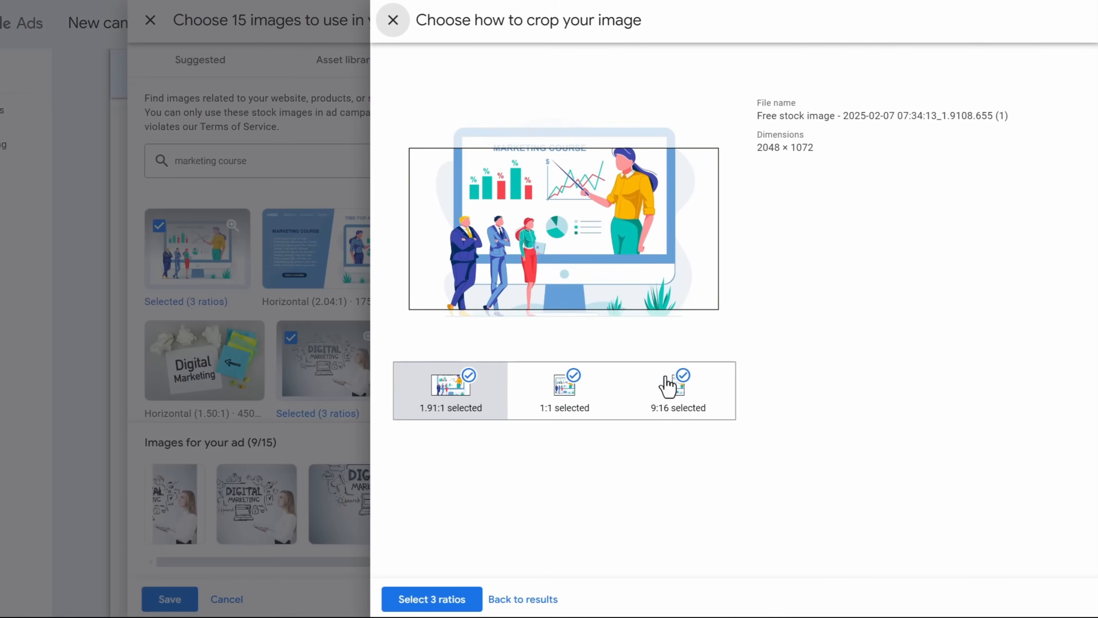
drag(581, 221, 517, 195)
click(549, 407)
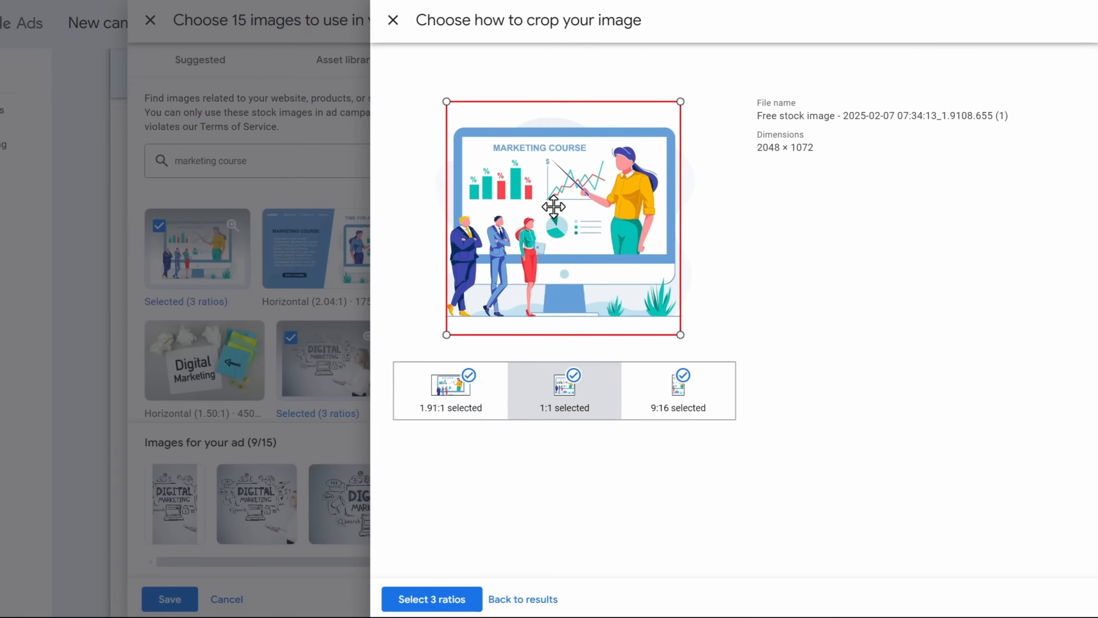
click(662, 415)
drag(601, 223, 568, 277)
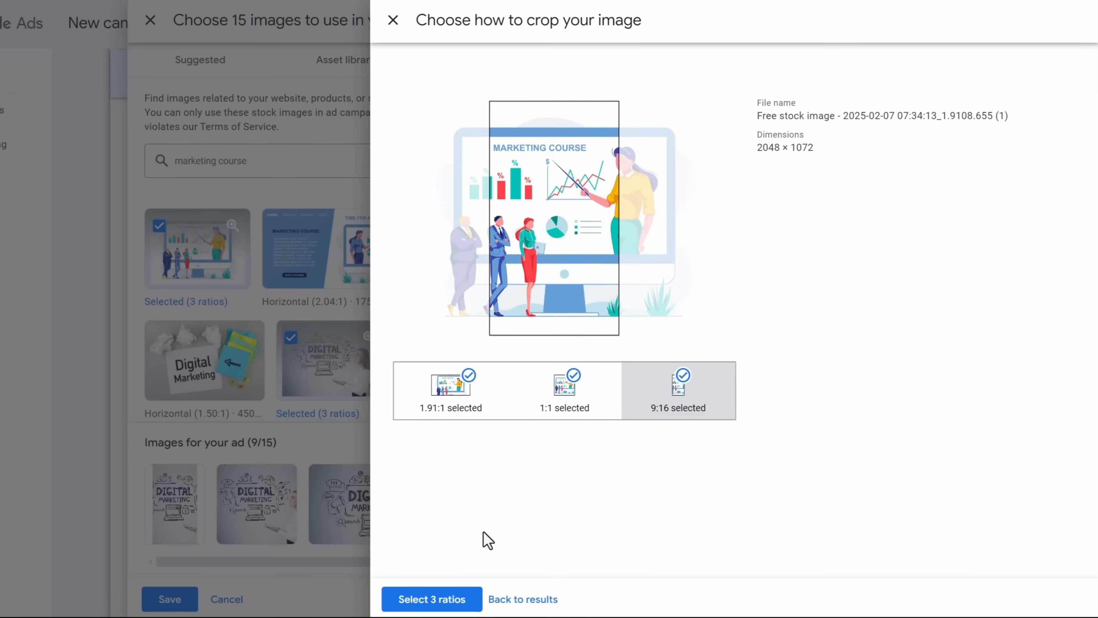
click(436, 597)
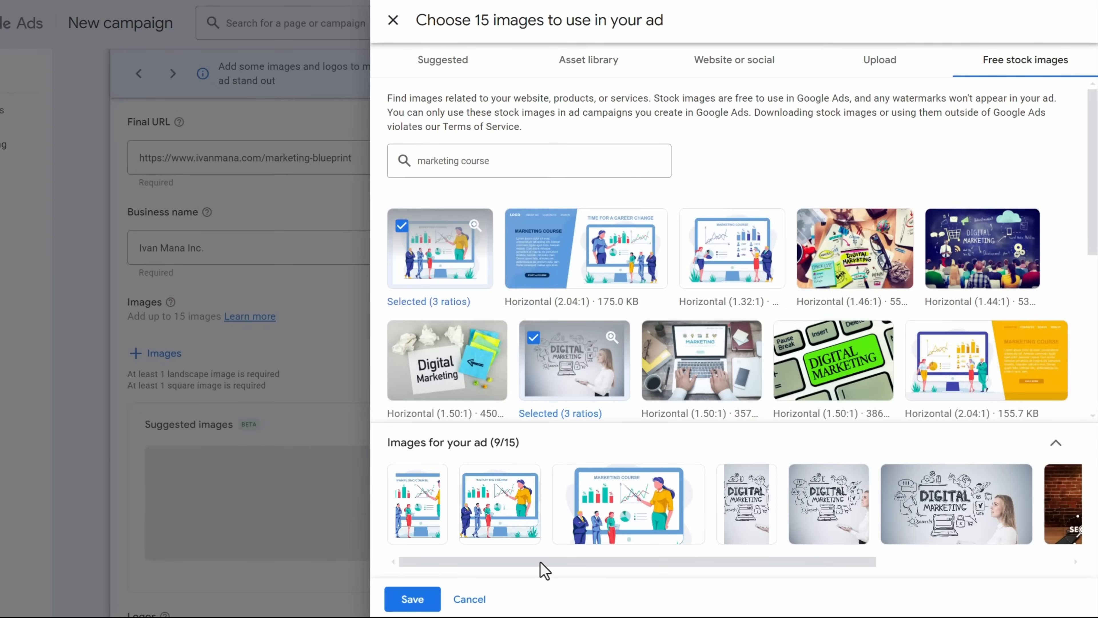
Reposition the 1.91:1 crop of the brick-wall laptop picture, check its 1:1 and 9:16 crops, and save the ad's image selection.
drag(543, 563, 770, 599)
click(786, 496)
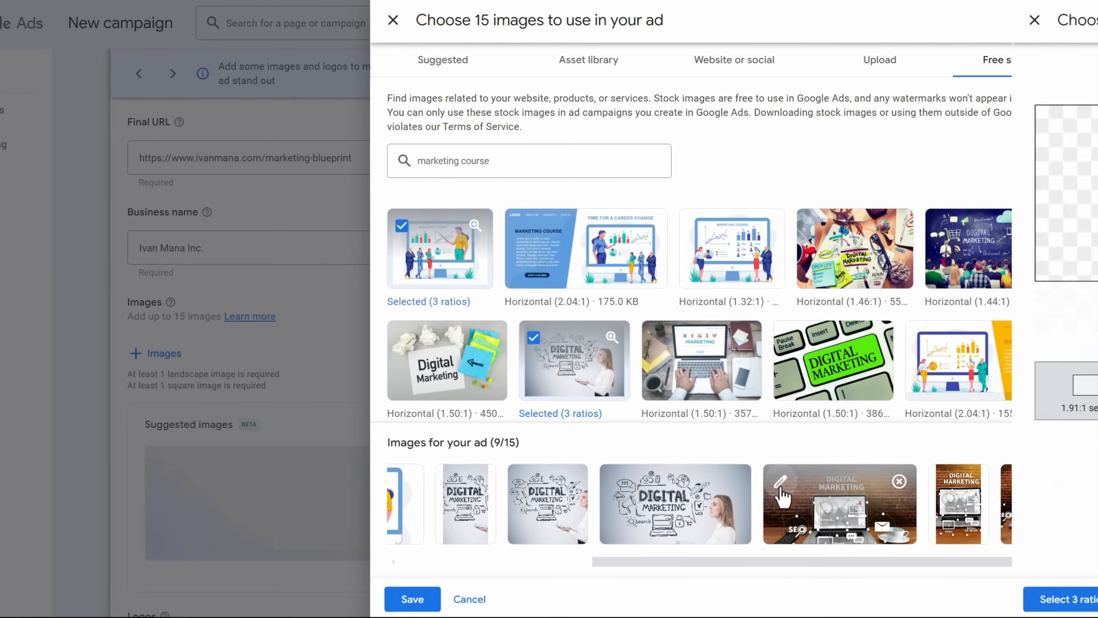
drag(592, 191, 576, 256)
click(564, 381)
click(669, 409)
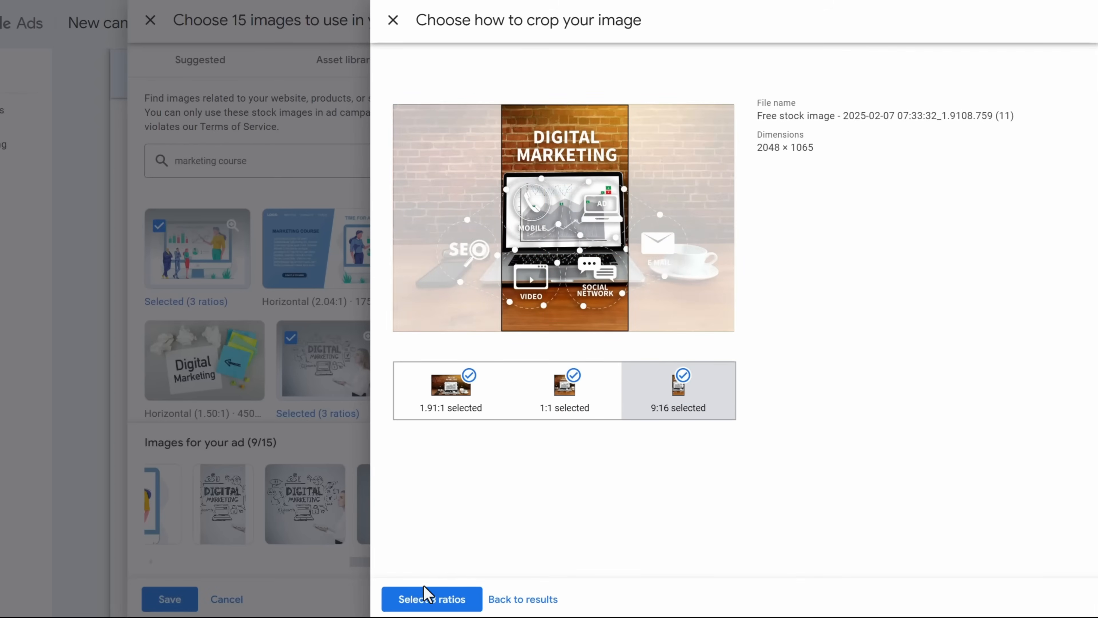
click(426, 593)
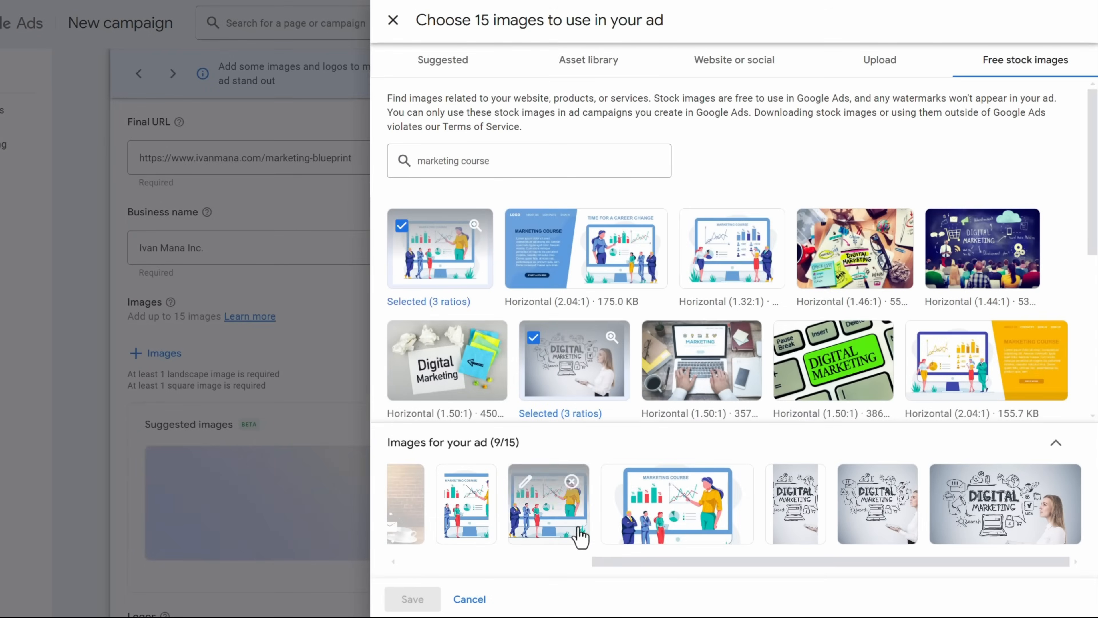
drag(642, 565, 449, 552)
click(413, 602)
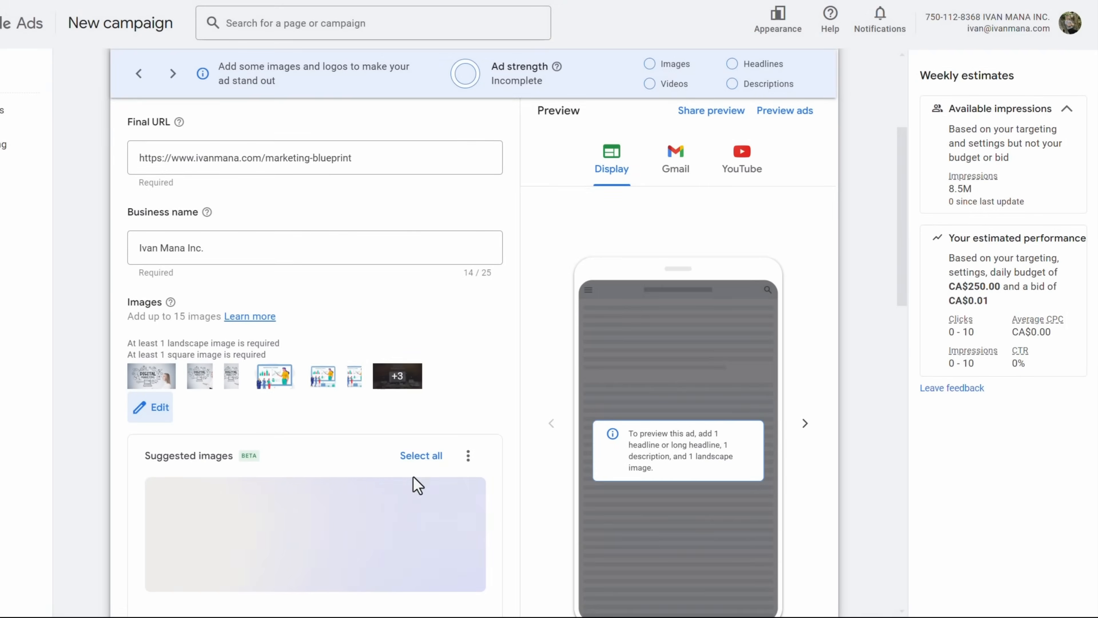
Look through the logos and videos sections and examine the suggested and recent headline ideas without choosing any.
scroll(631, 394, down, 5)
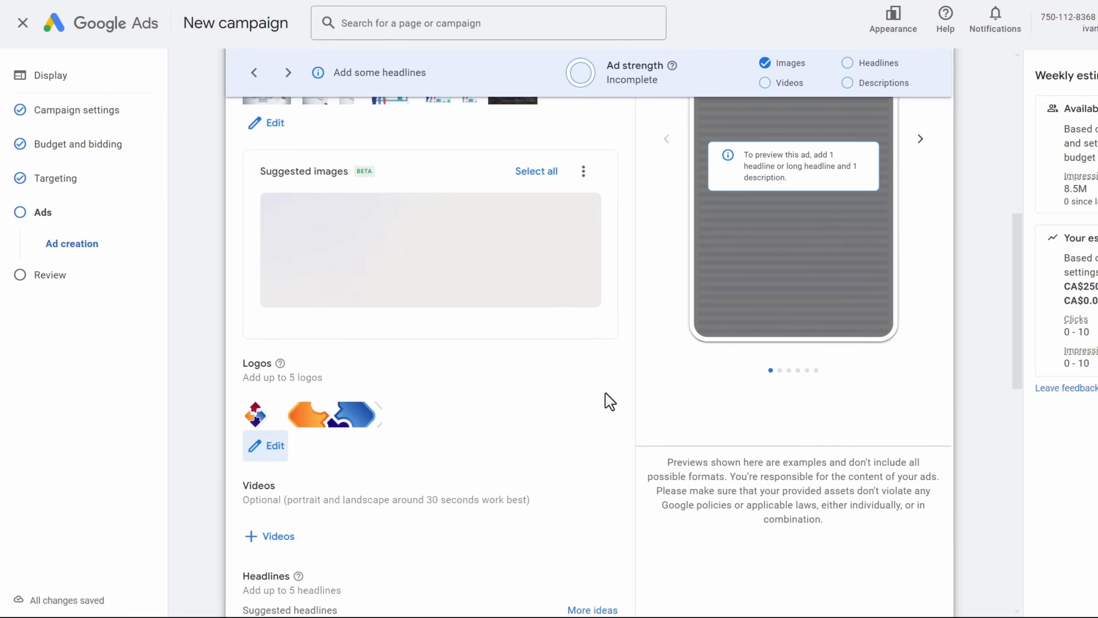
scroll(633, 405, down, 4)
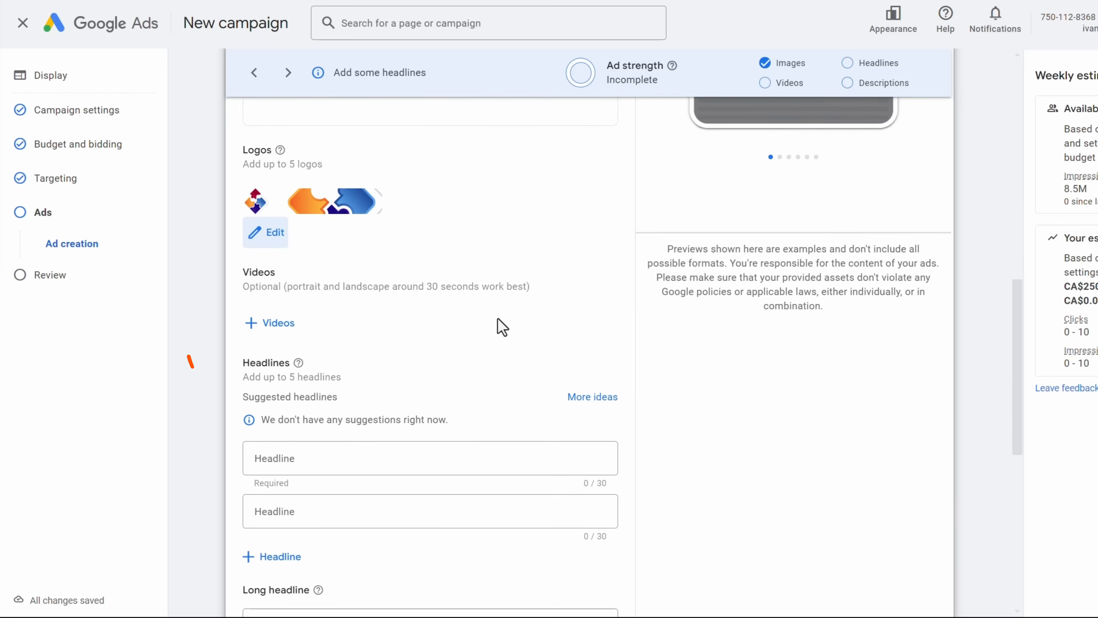
scroll(502, 328, down, 1)
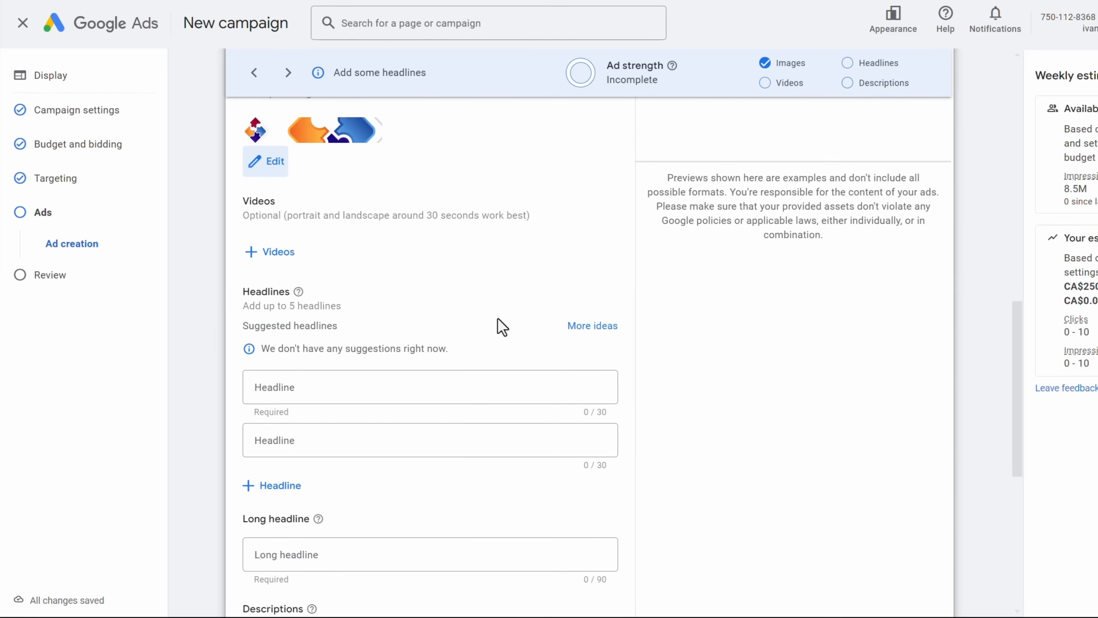
click(591, 327)
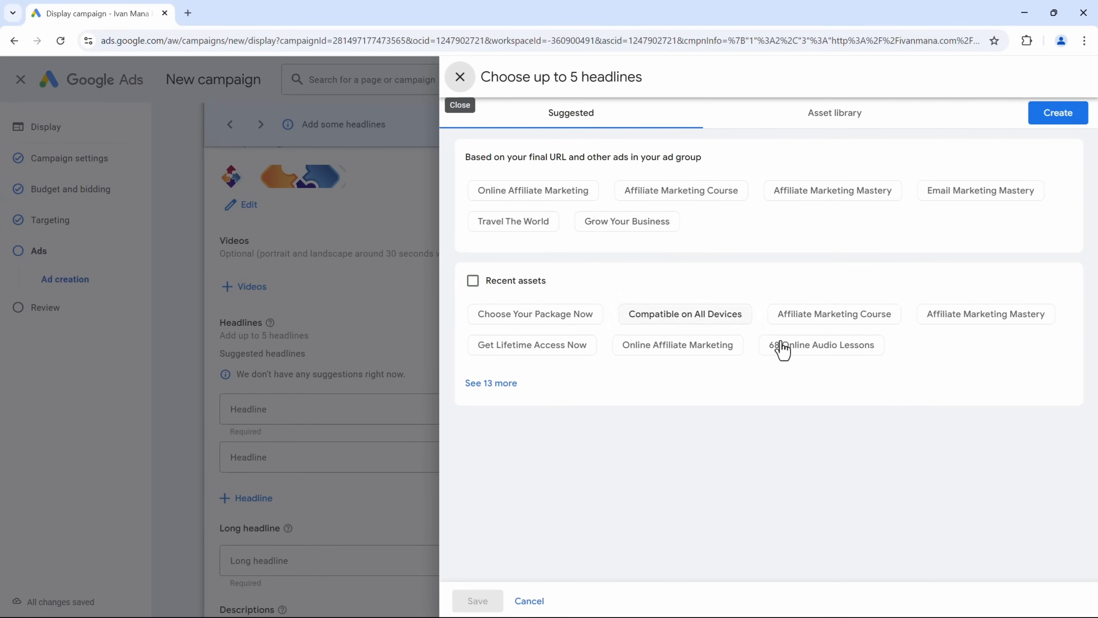
click(459, 77)
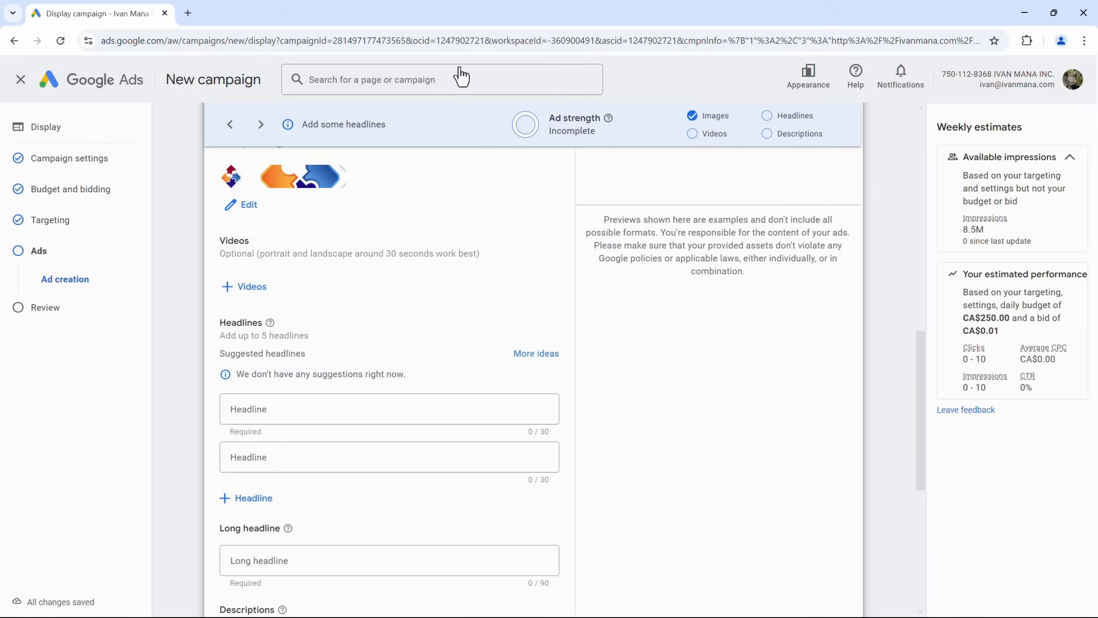
Review the ad's filled-in headlines, long headline and descriptions.
scroll(613, 347, down, 1)
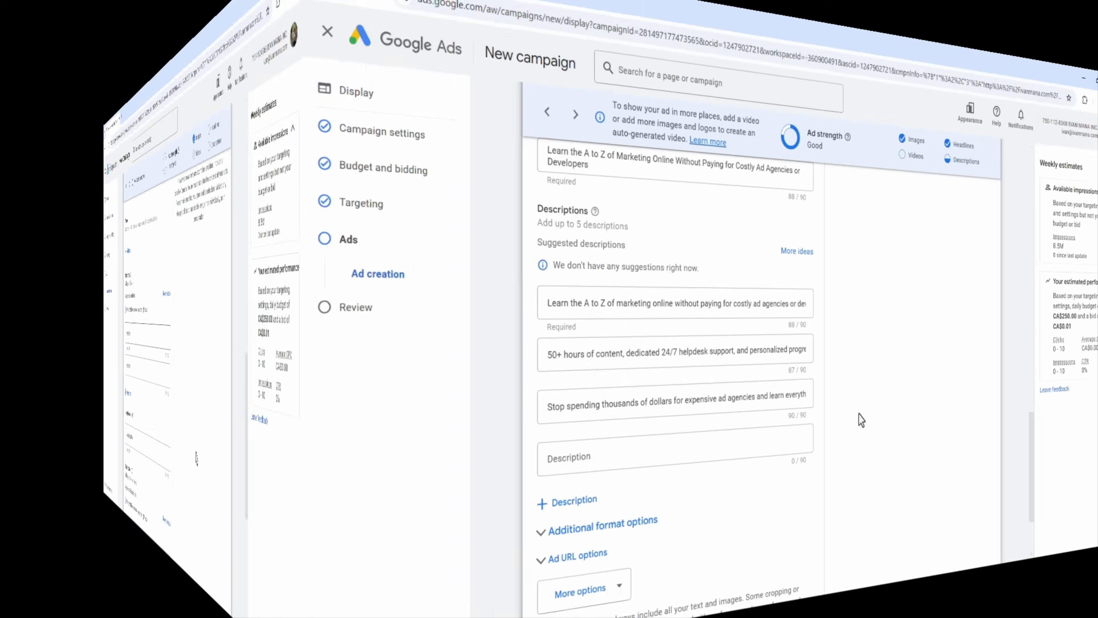
scroll(631, 431, up, 3)
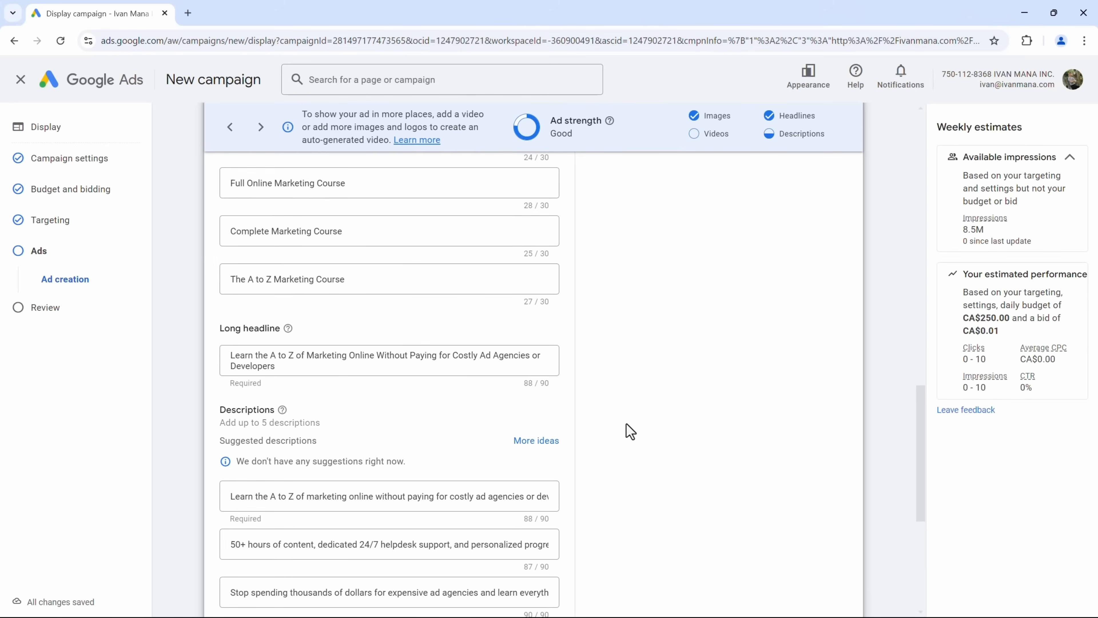
scroll(631, 431, up, 3)
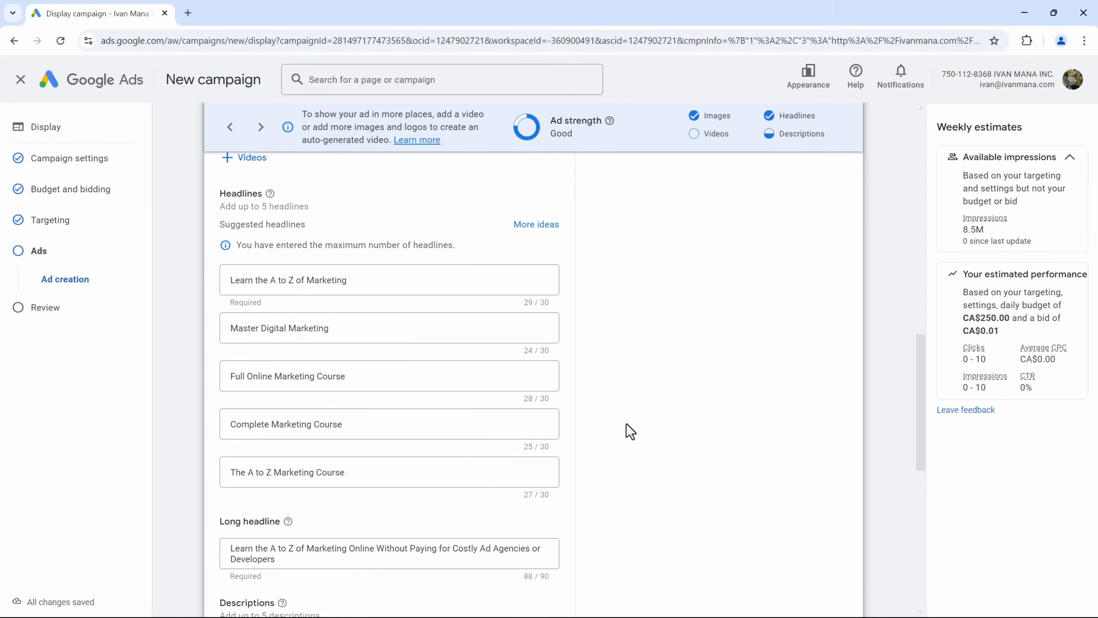
scroll(631, 431, down, 8)
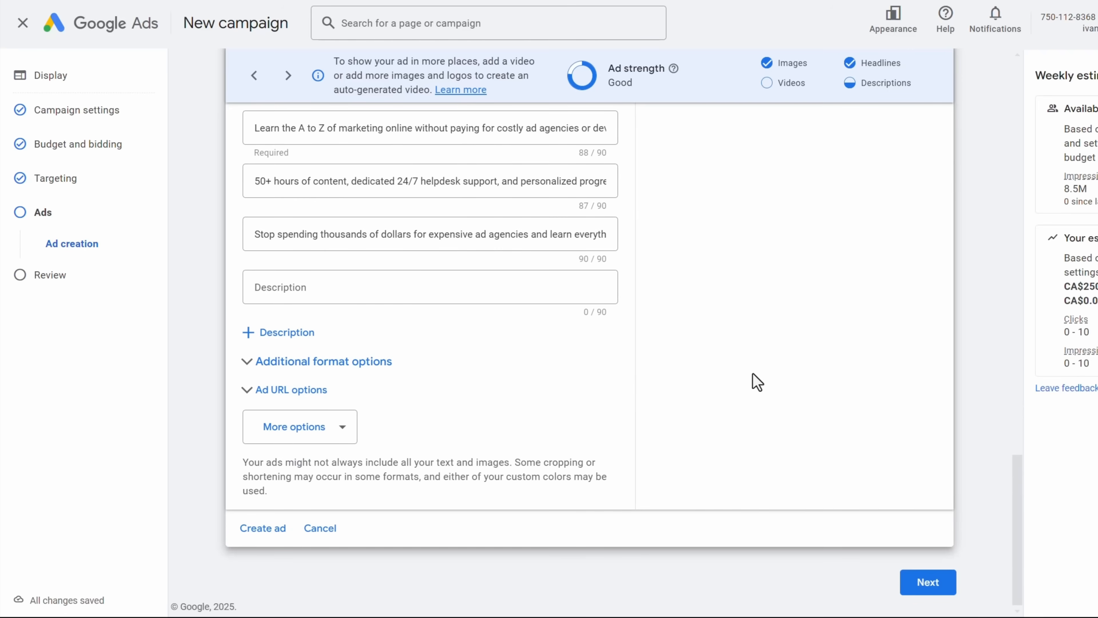
Add call to action text to the ad, look through its choices, and keep it on (Automated).
click(336, 433)
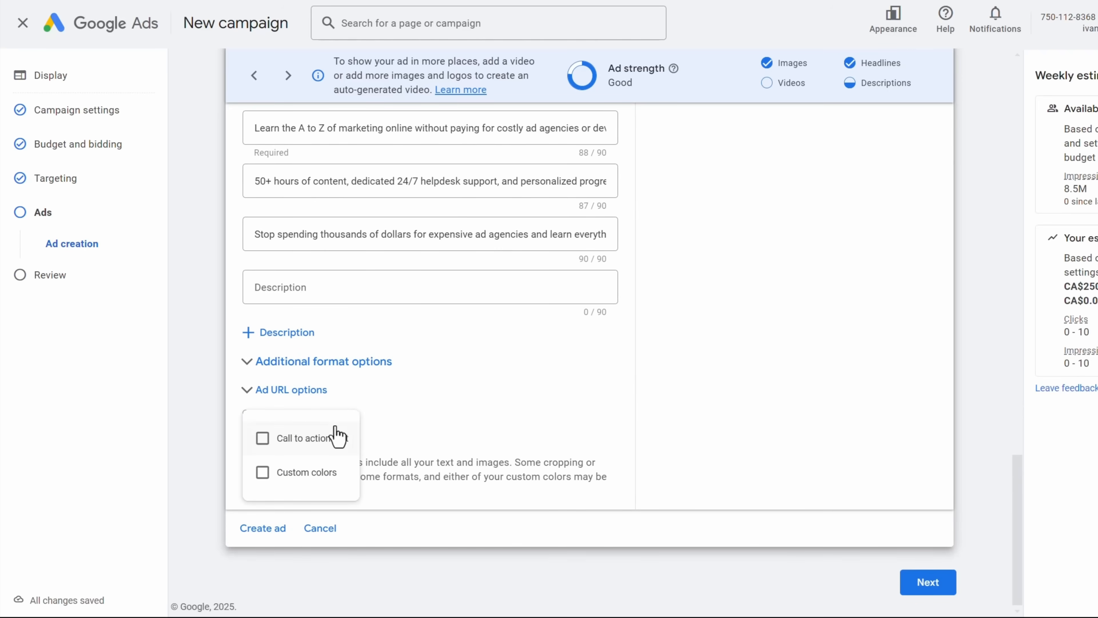
click(301, 438)
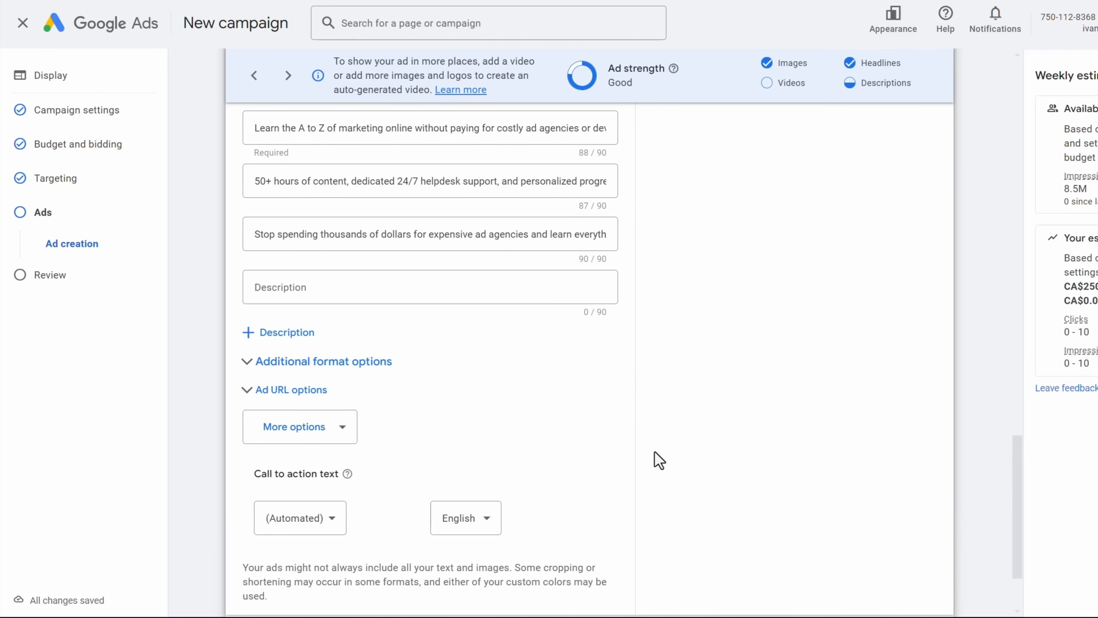
scroll(655, 458, down, 2)
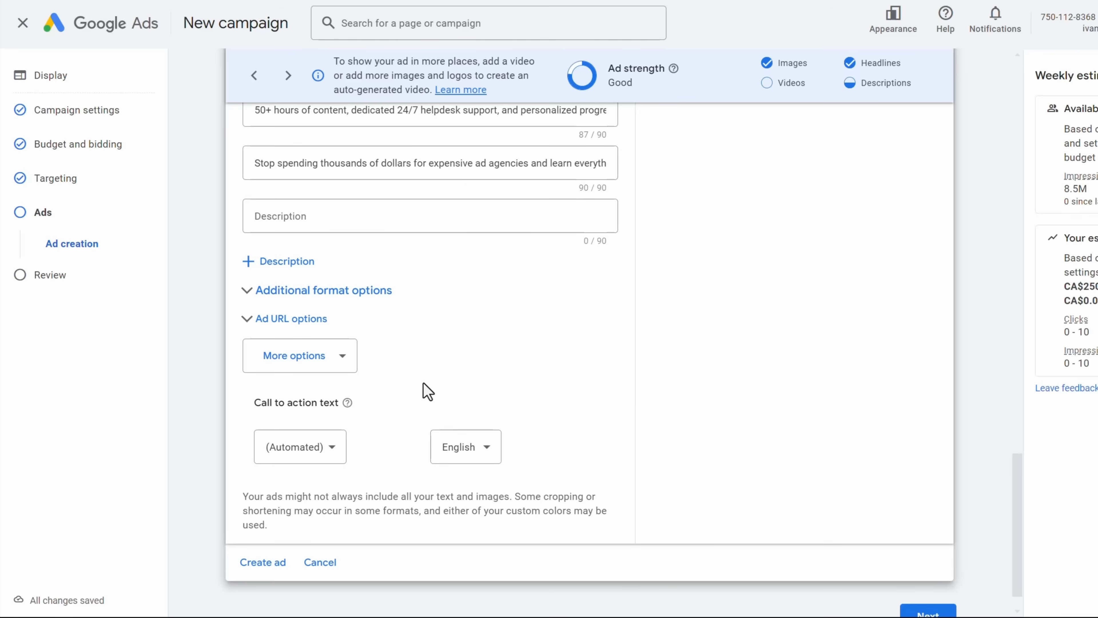
click(325, 459)
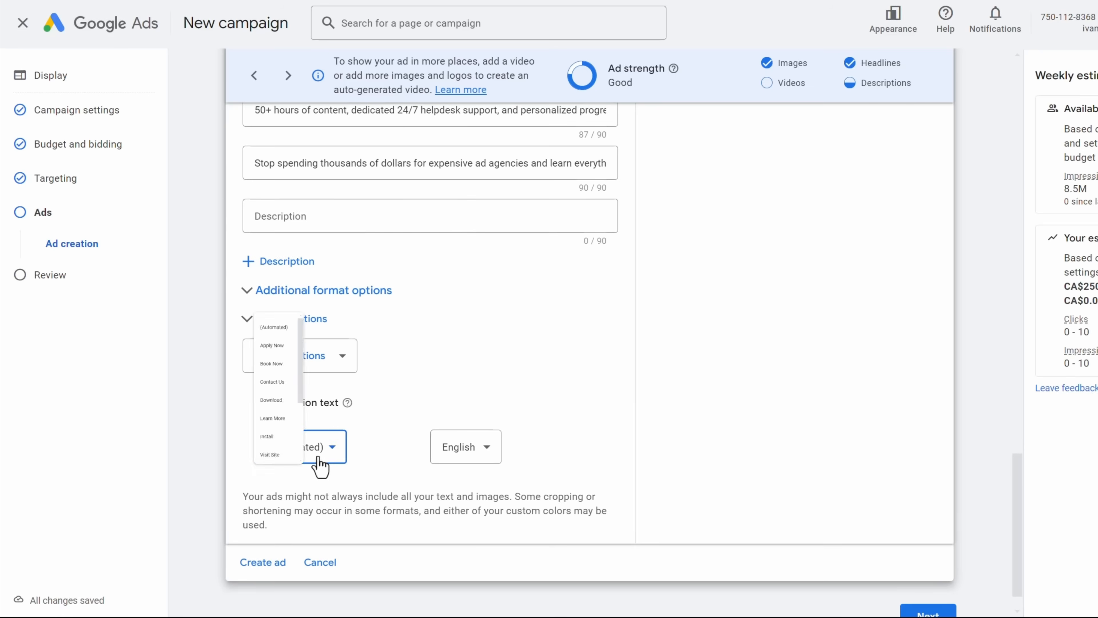
scroll(296, 260, down, 2)
scroll(296, 259, down, 1)
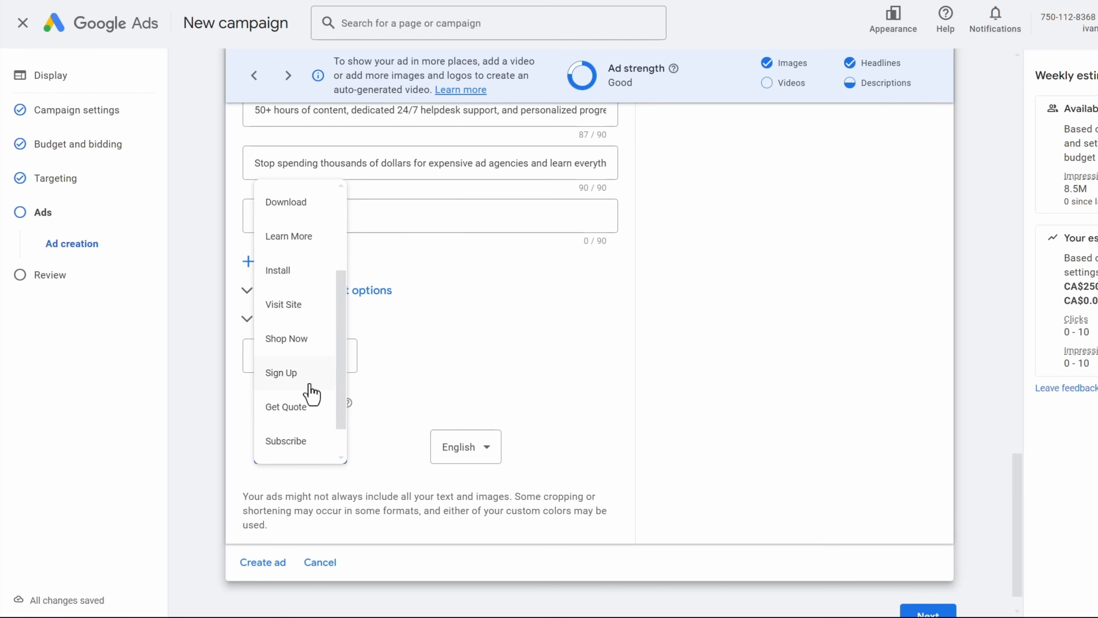
scroll(310, 392, up, 3)
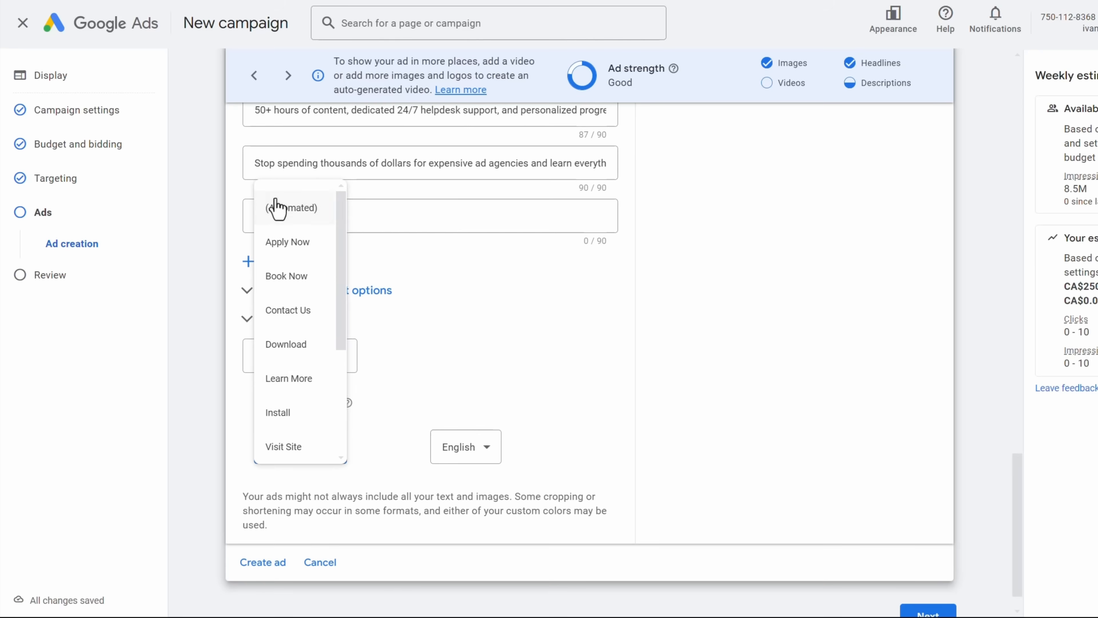
click(287, 225)
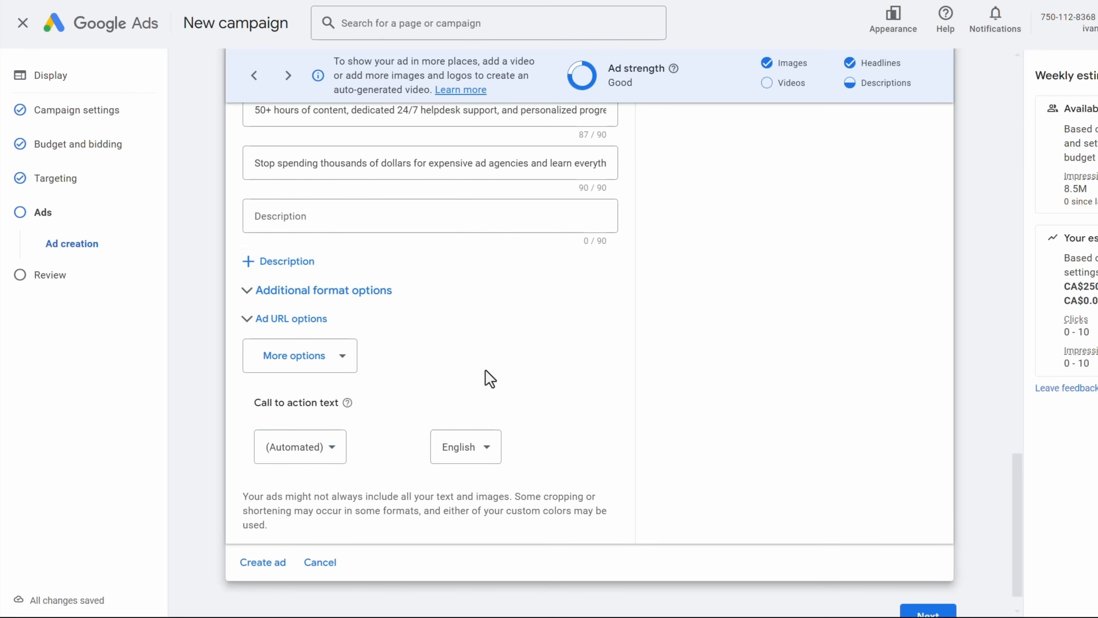
Add the custom colors option to the ad, leaving the main and accent colors empty.
scroll(385, 346, down, 1)
click(337, 331)
click(304, 363)
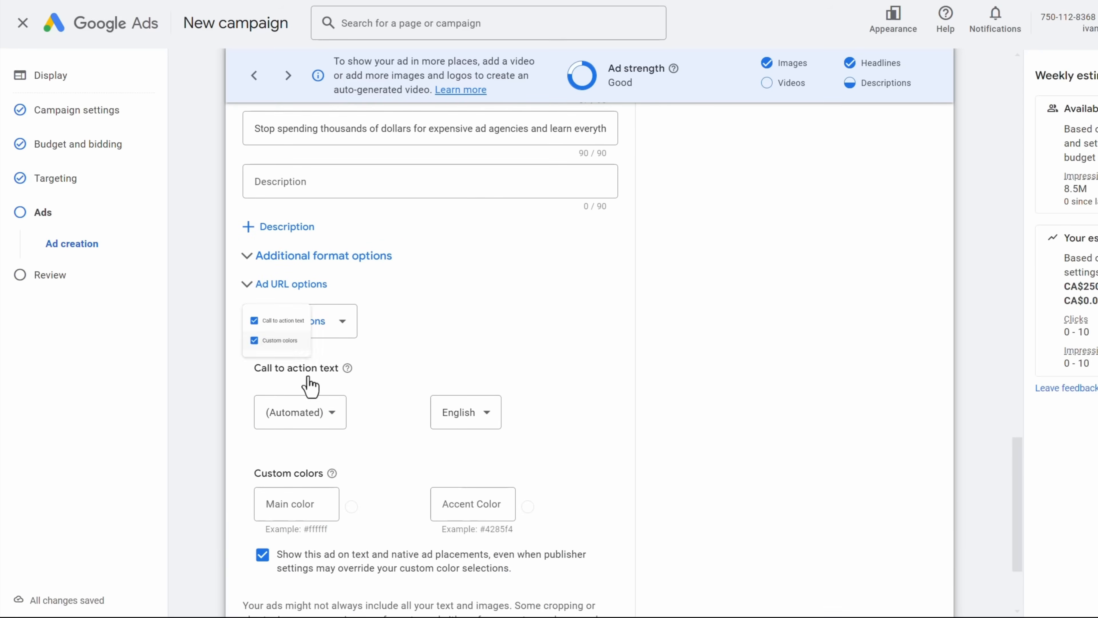
click(346, 392)
scroll(512, 417, down, 2)
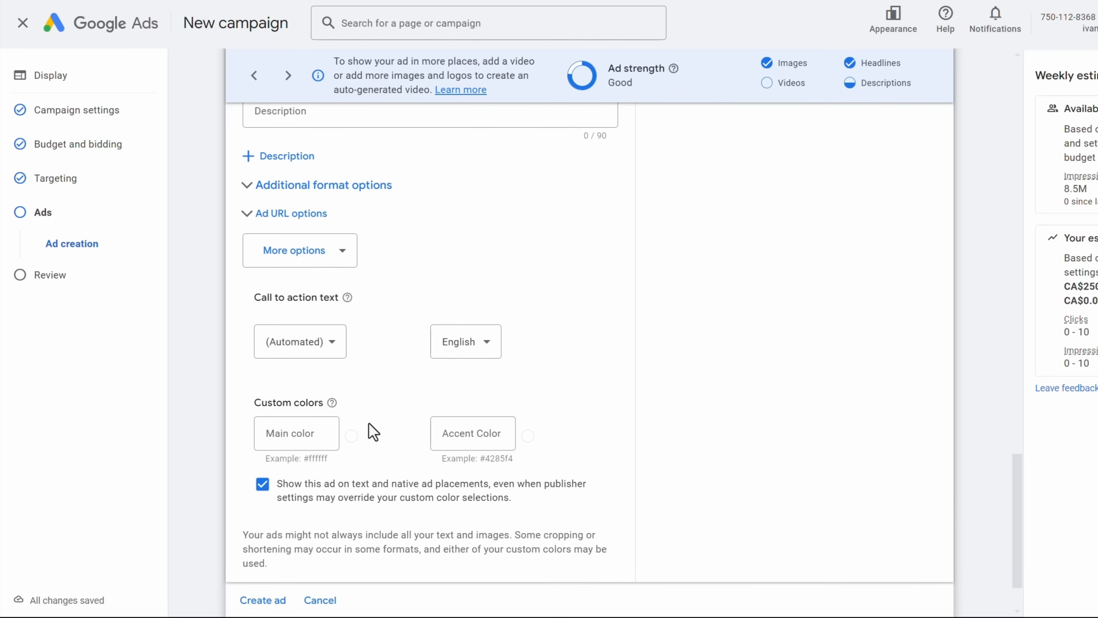
Expand the additional format options and examine the asset enhancements, auto-generated video and native formats settings.
click(396, 185)
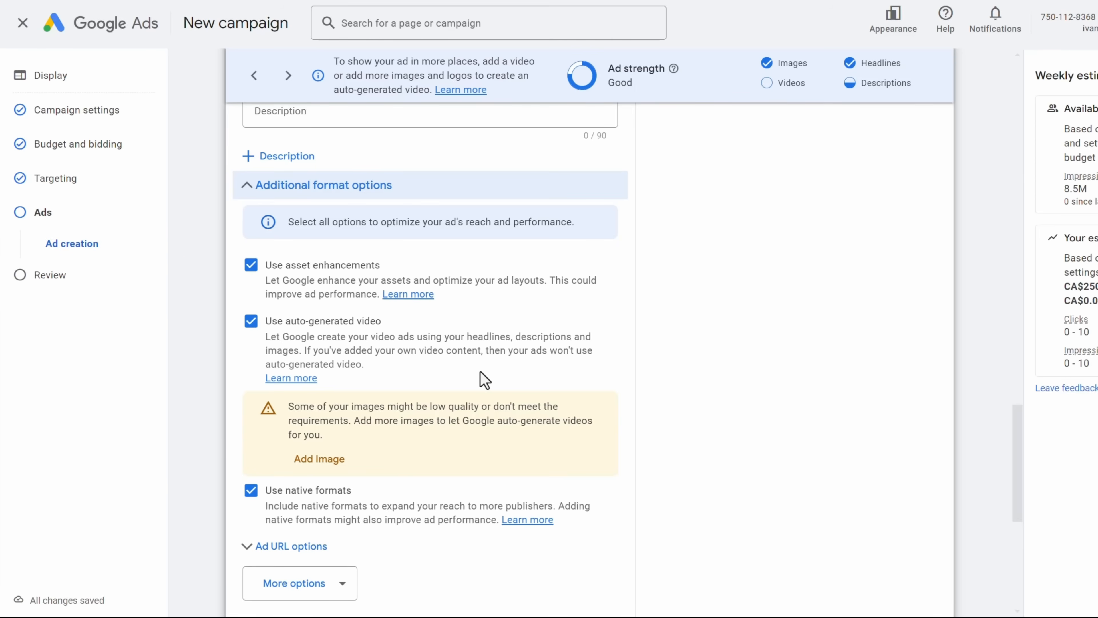
scroll(484, 380, down, 3)
scroll(482, 379, down, 3)
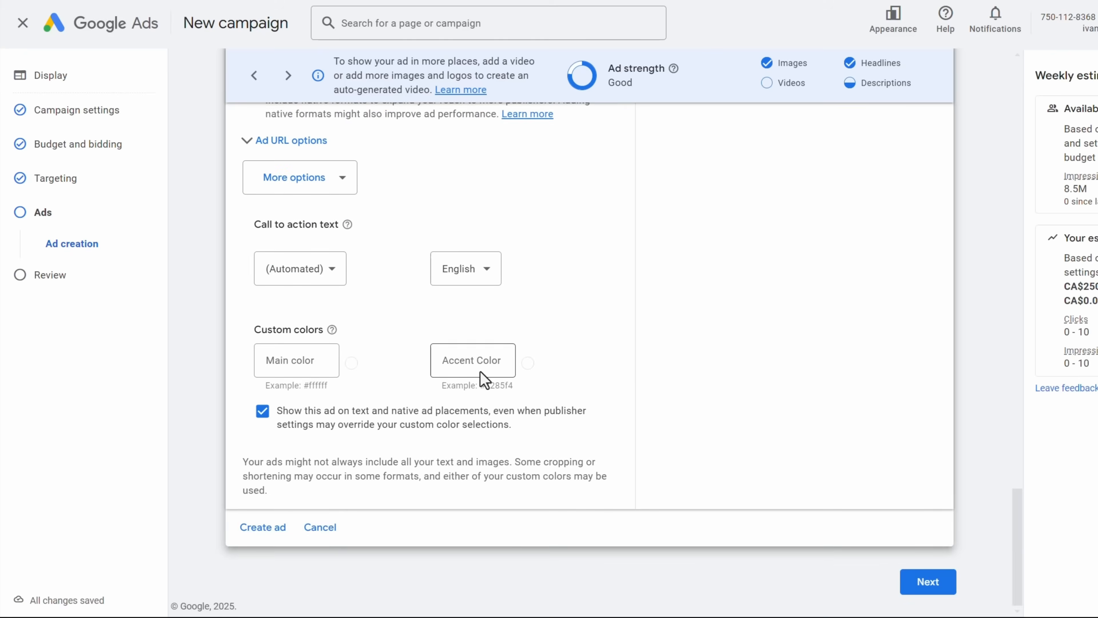
Preview the ad's next Display format and its Gmail version.
scroll(644, 405, up, 10)
scroll(649, 405, up, 15)
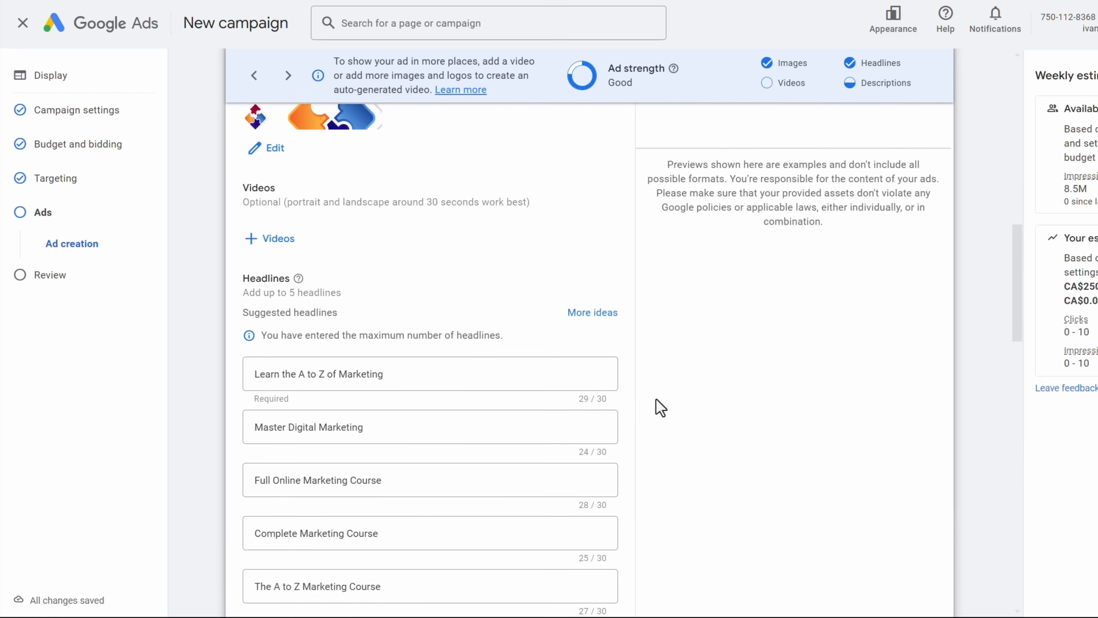
scroll(659, 406, up, 3)
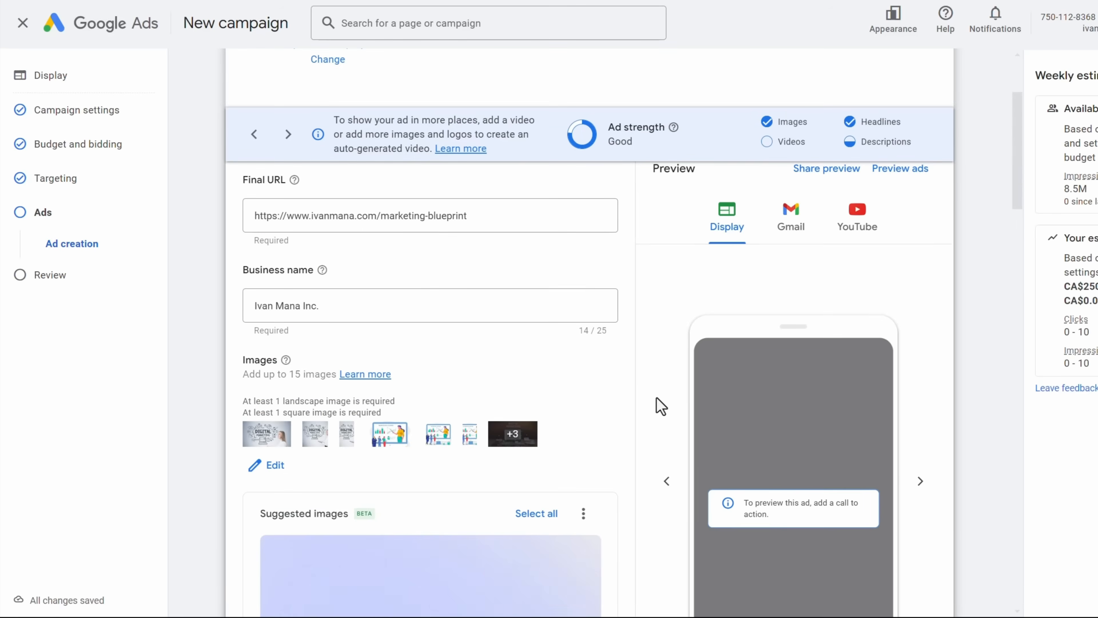
click(913, 487)
click(783, 238)
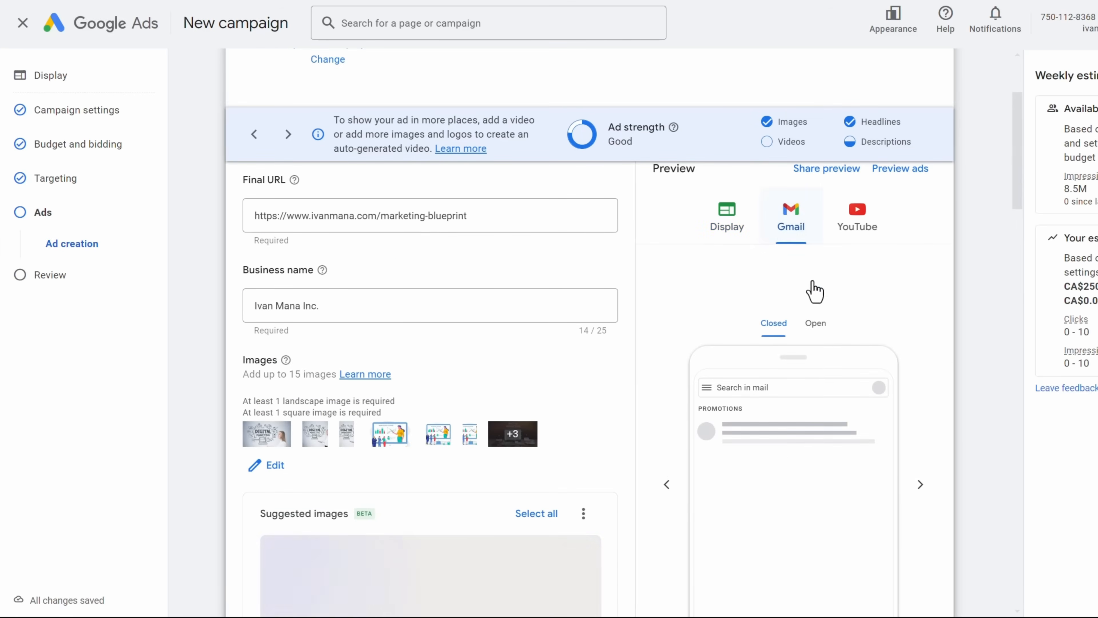
Preview the ad's YouTube version, and return to the Display preview.
click(857, 228)
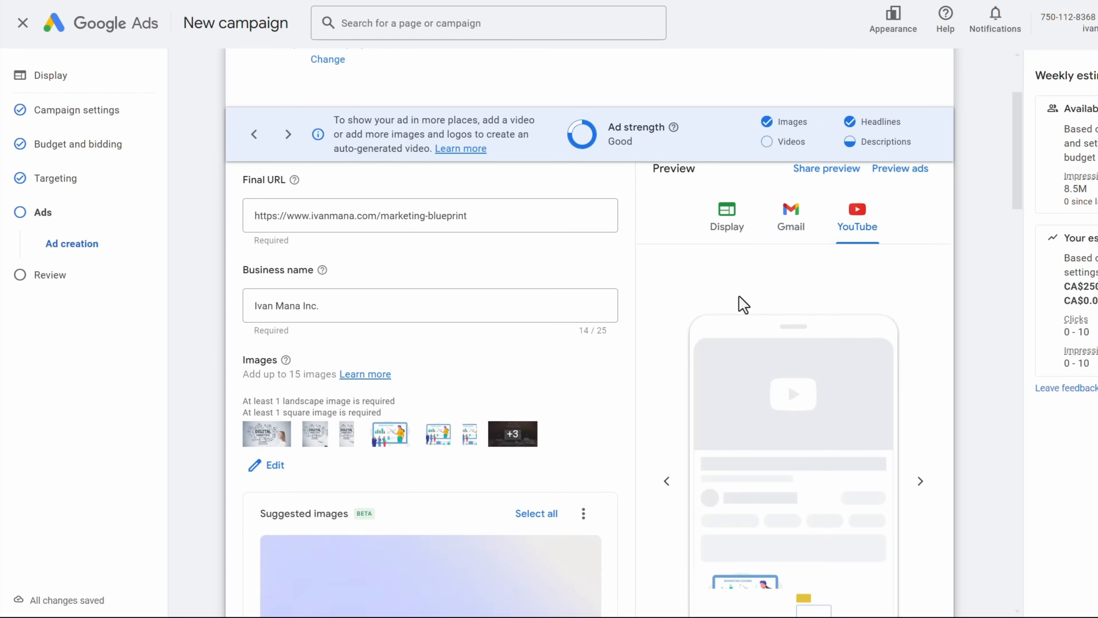
scroll(709, 327, down, 2)
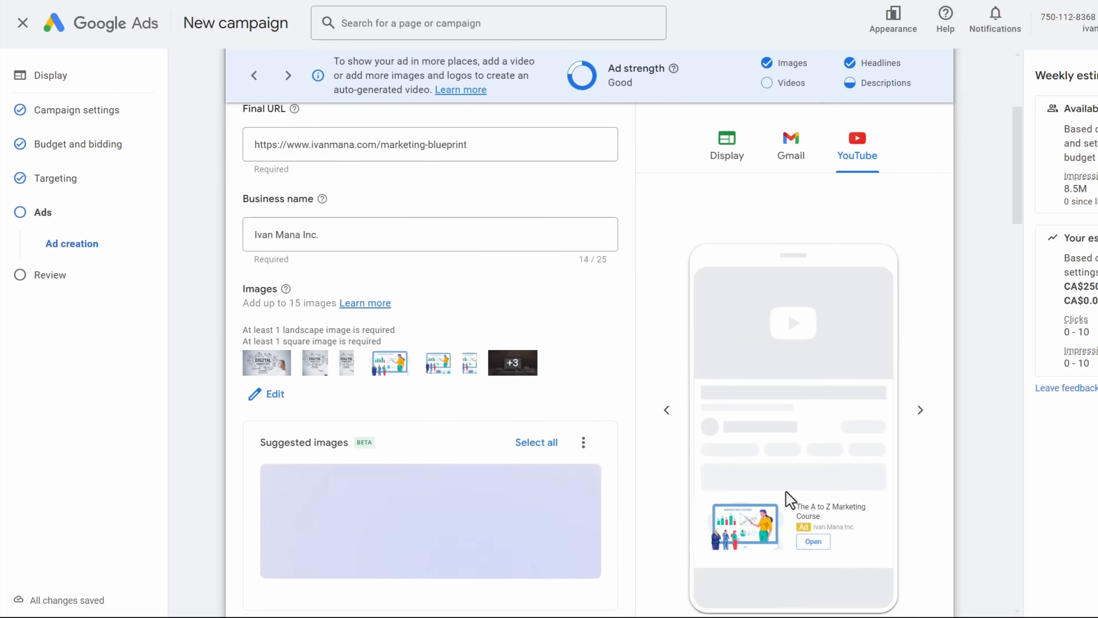
click(729, 162)
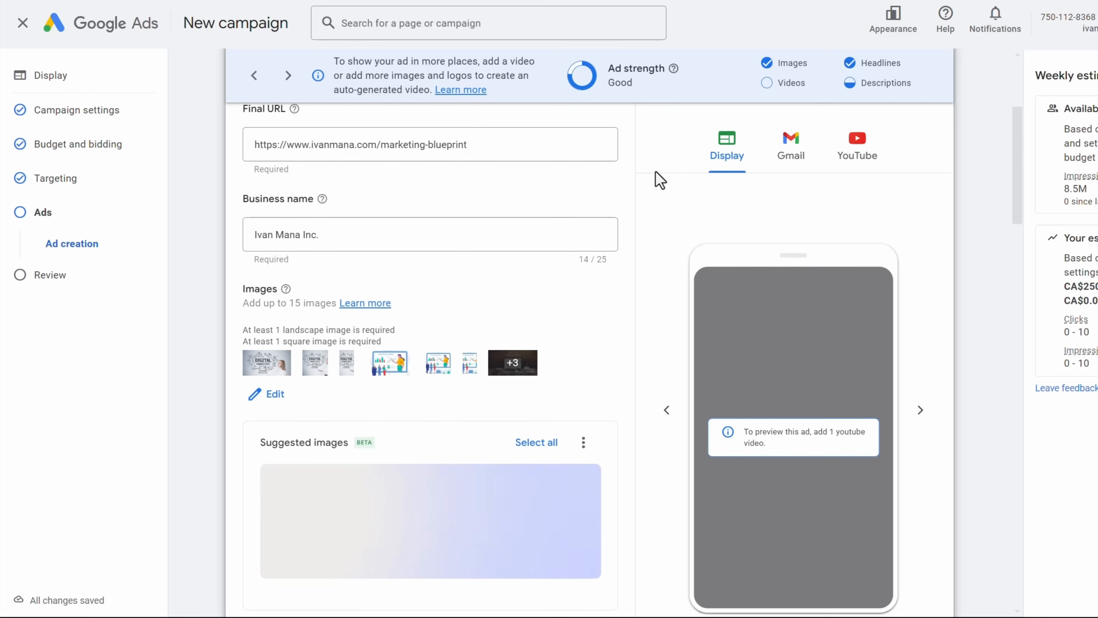
Open the full ad preview and examine the mobile Display formats.
scroll(724, 207, up, 2)
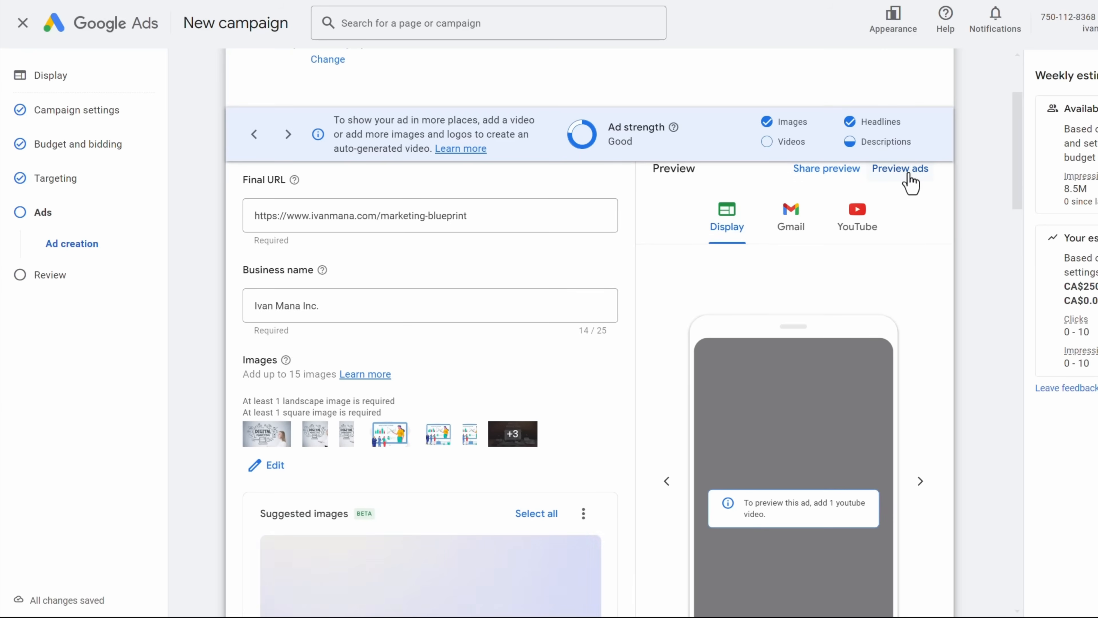
click(894, 173)
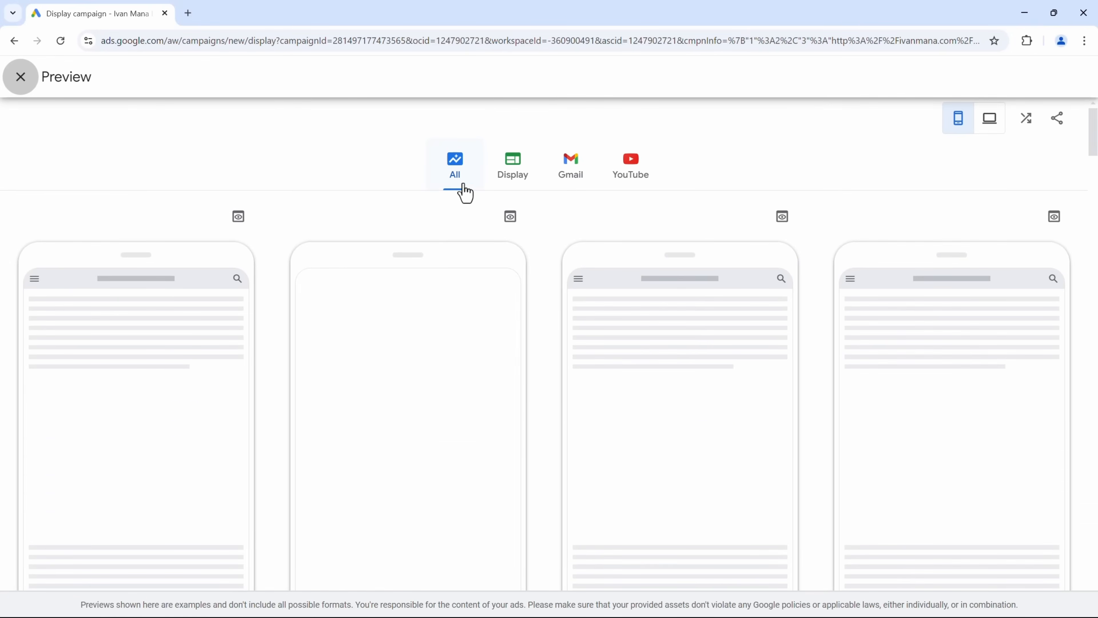
click(503, 178)
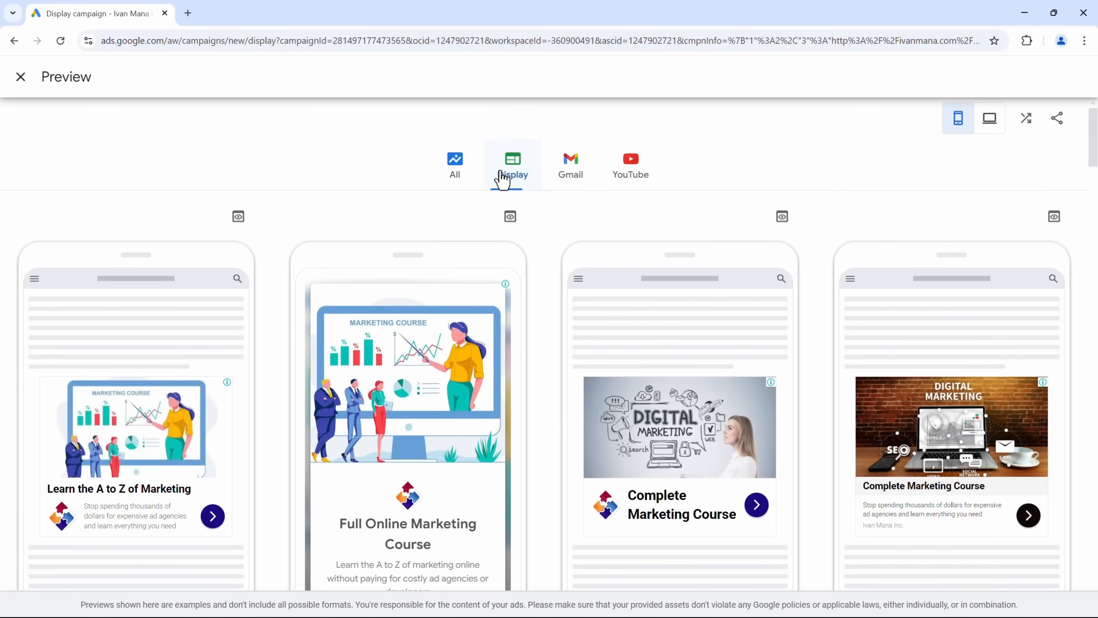
scroll(549, 255, down, 3)
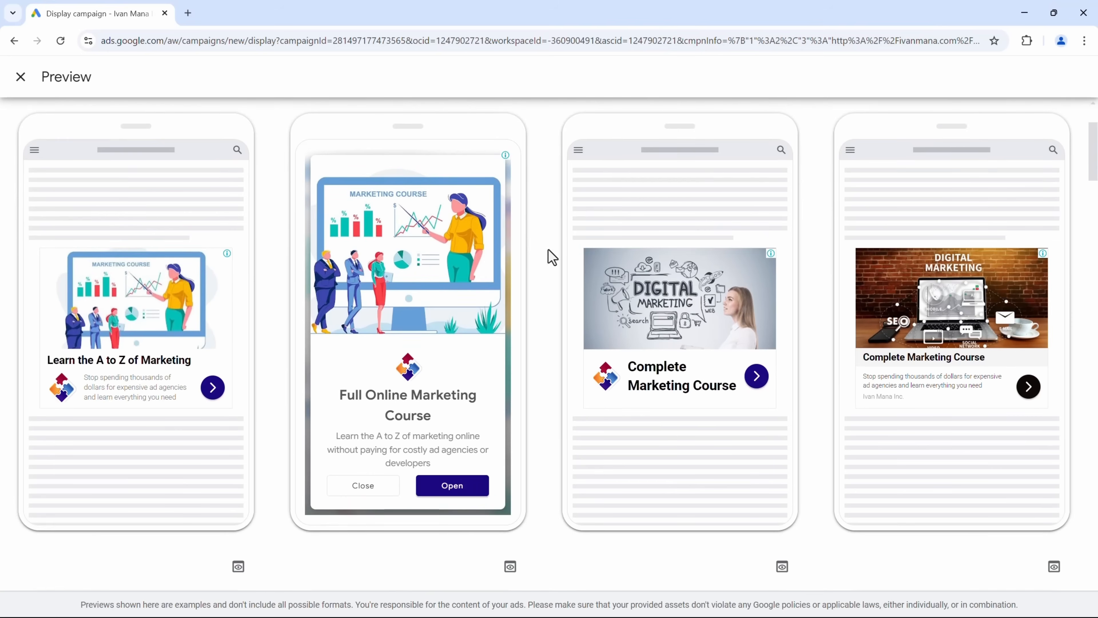
scroll(549, 346, down, 1)
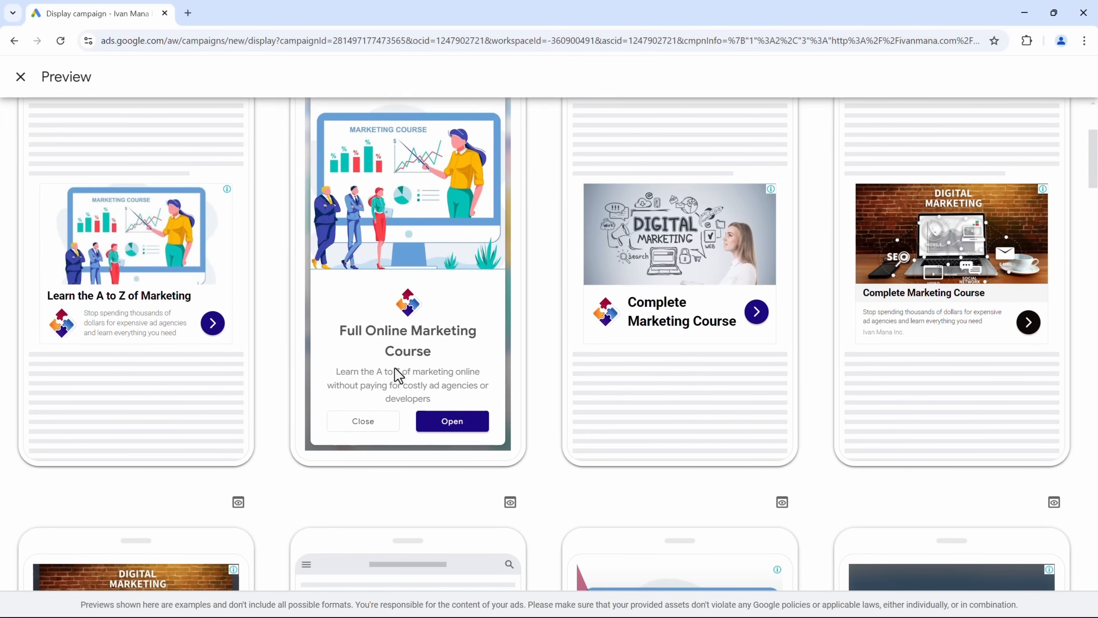
scroll(900, 265, down, 6)
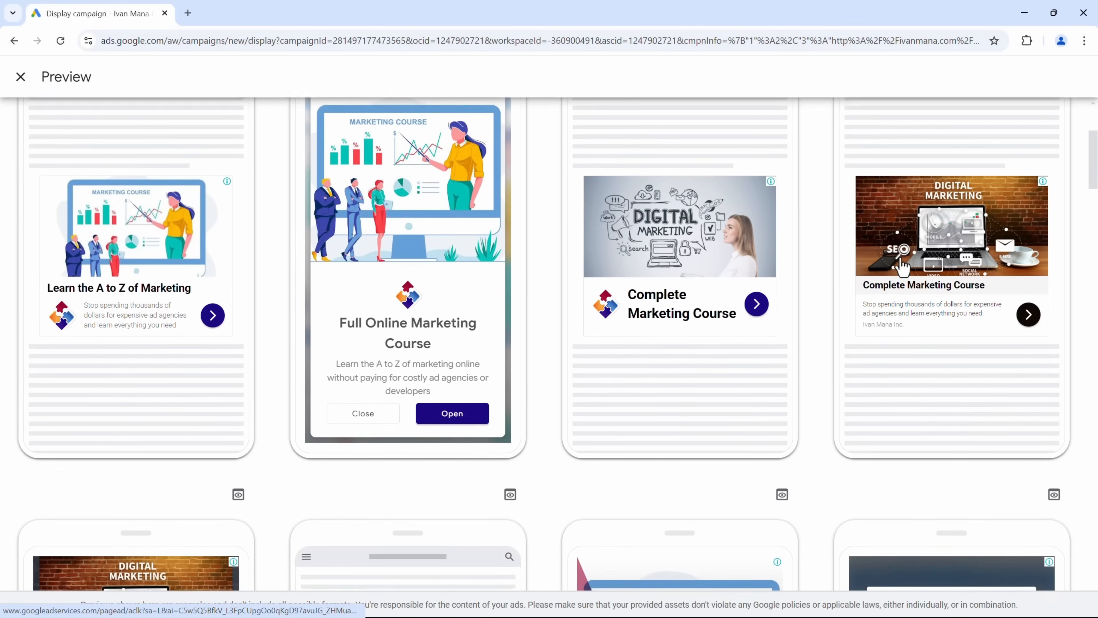
scroll(901, 265, down, 3)
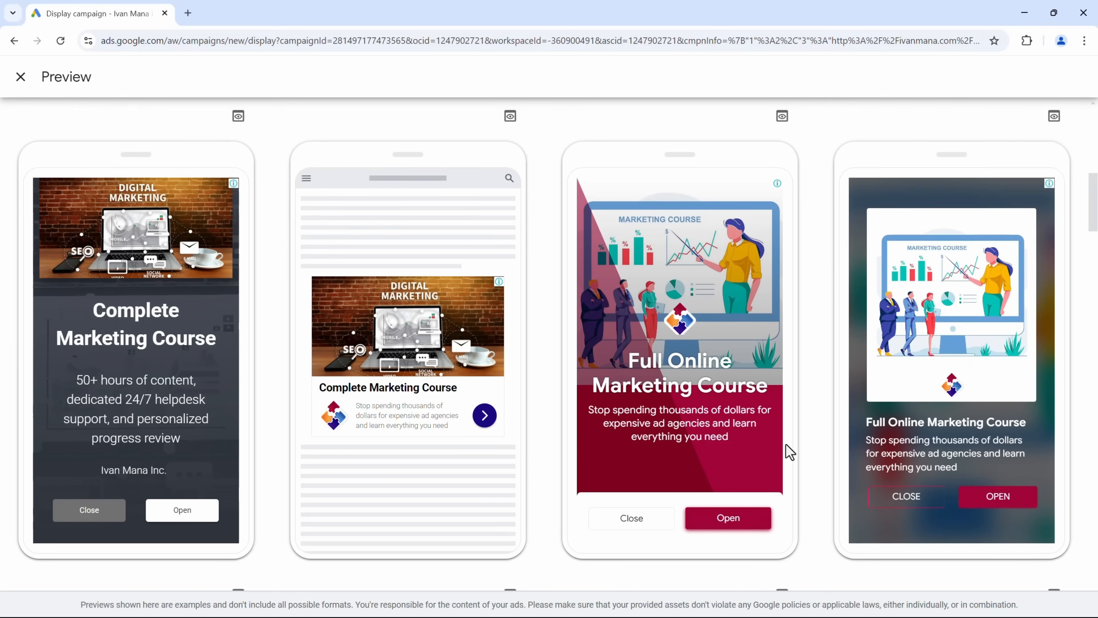
scroll(807, 450, down, 5)
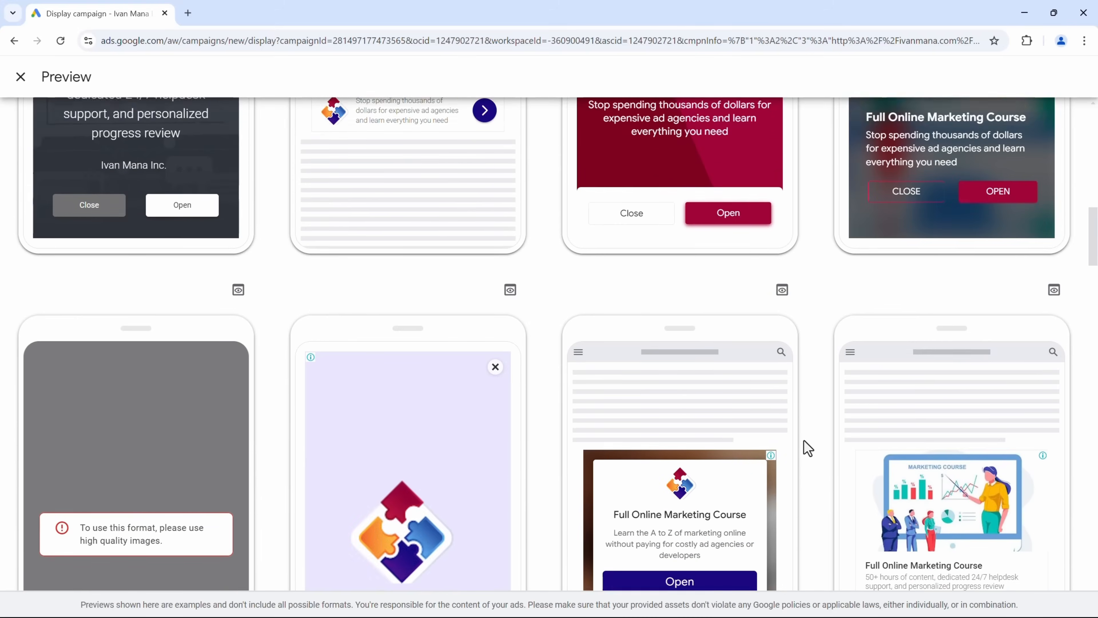
scroll(517, 254, up, 2)
scroll(535, 345, down, 5)
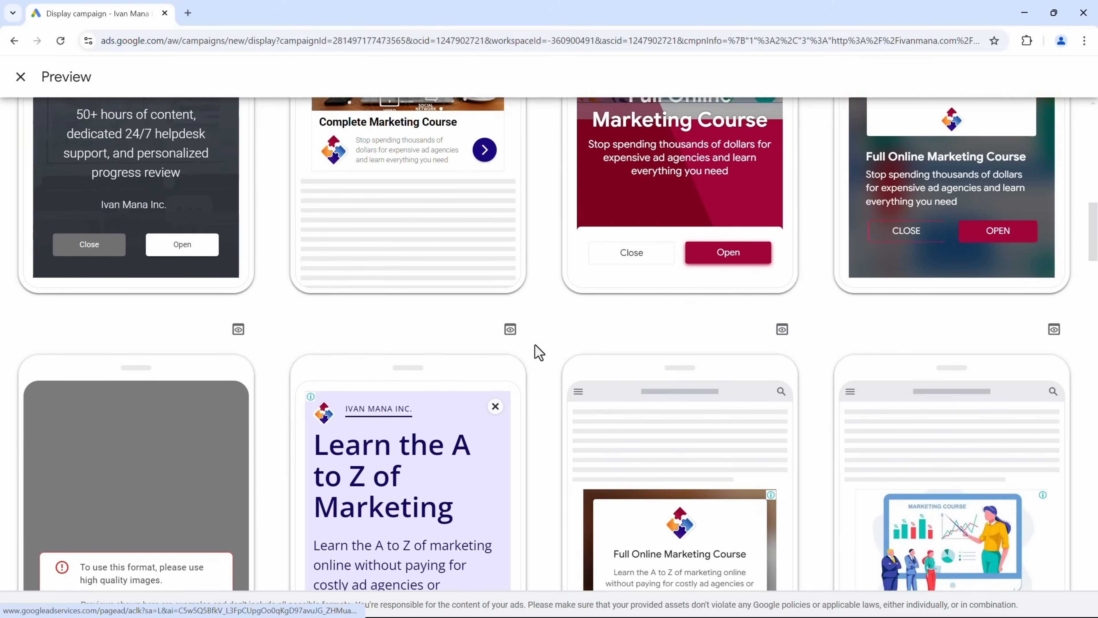
scroll(535, 344, down, 15)
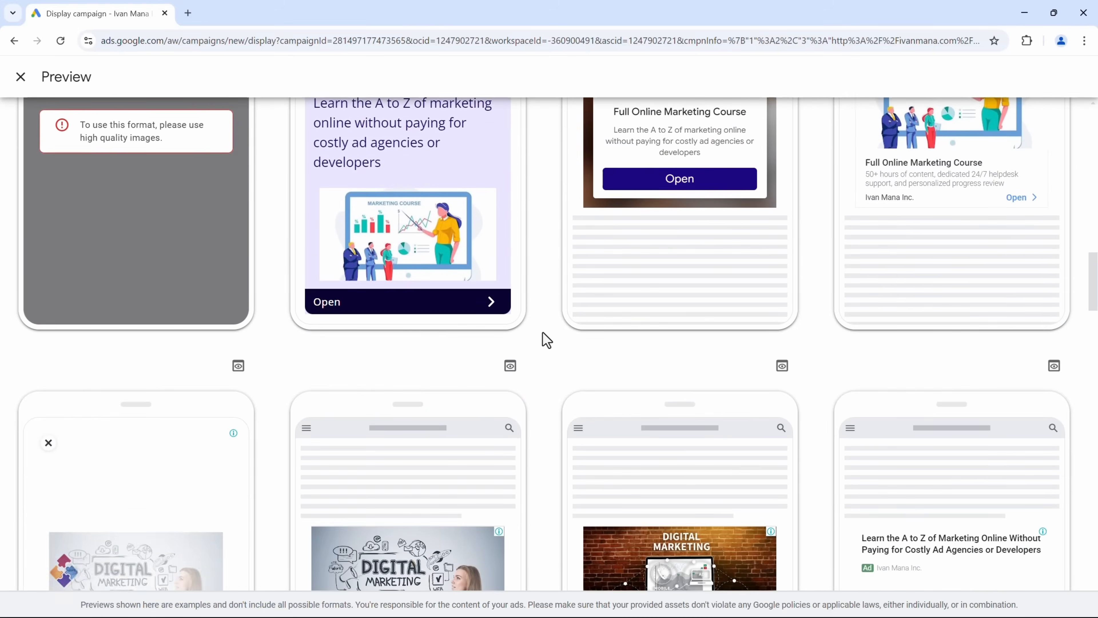
scroll(544, 338, down, 4)
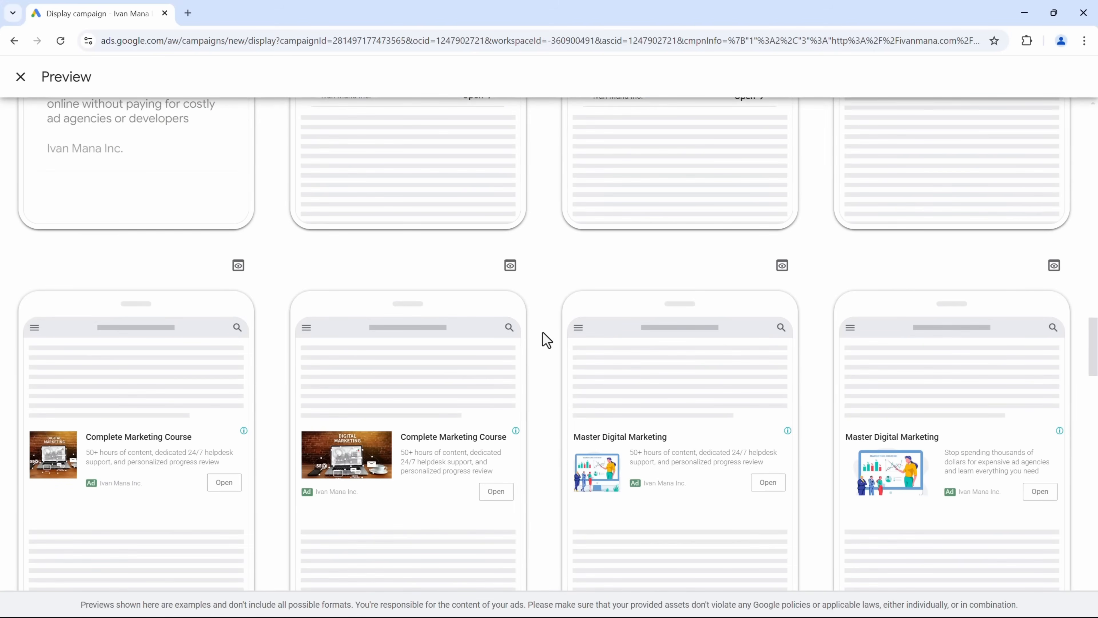
scroll(546, 342, up, 8)
scroll(547, 344, up, 1)
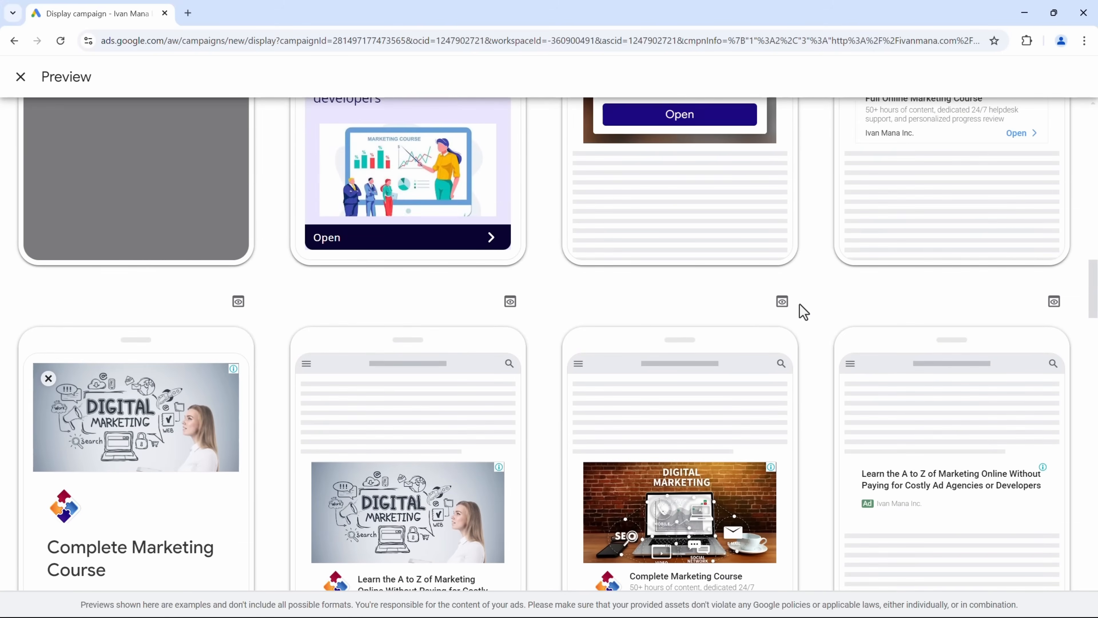
Inspect the mobile preview of the "Complete Marketing Course" ad with the brick-wall laptop image on its own, and return to all Display previews.
click(783, 302)
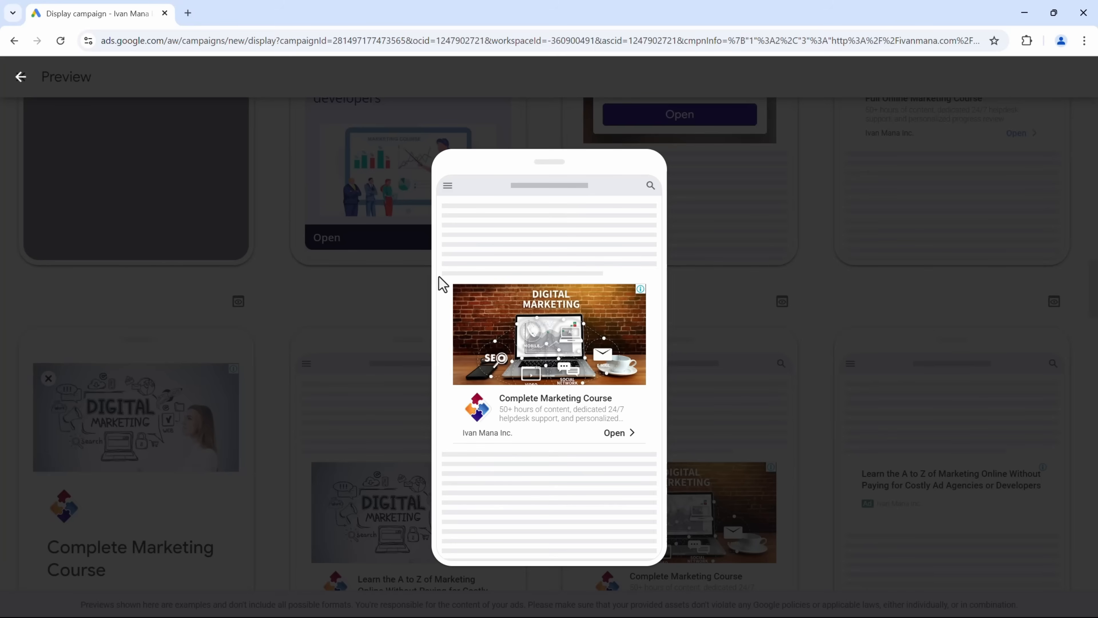
click(741, 294)
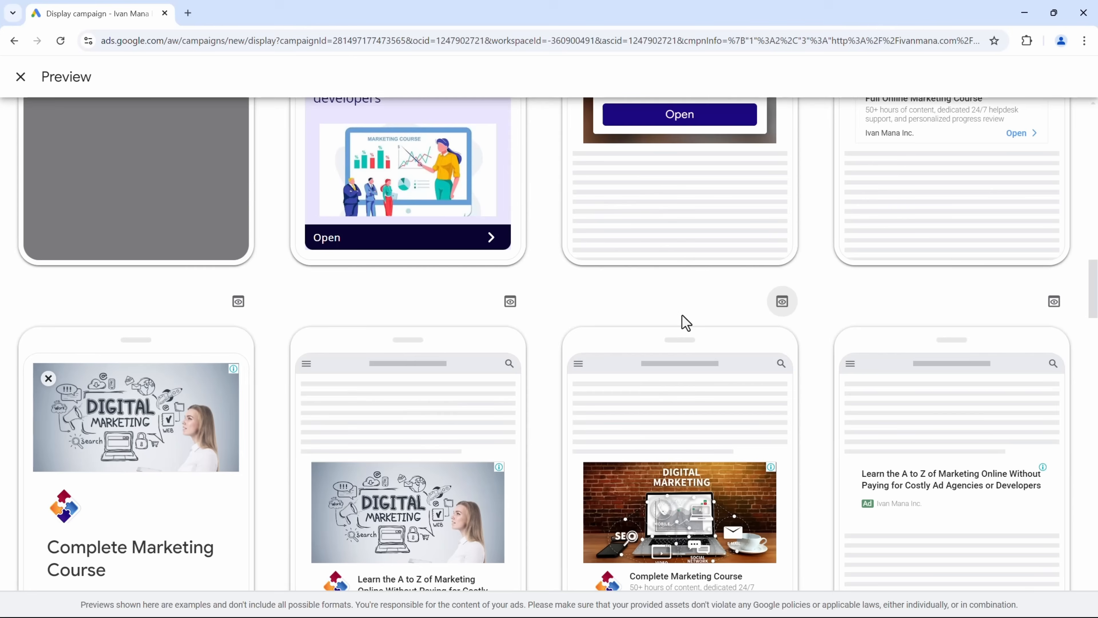
scroll(606, 299, up, 10)
scroll(606, 298, up, 5)
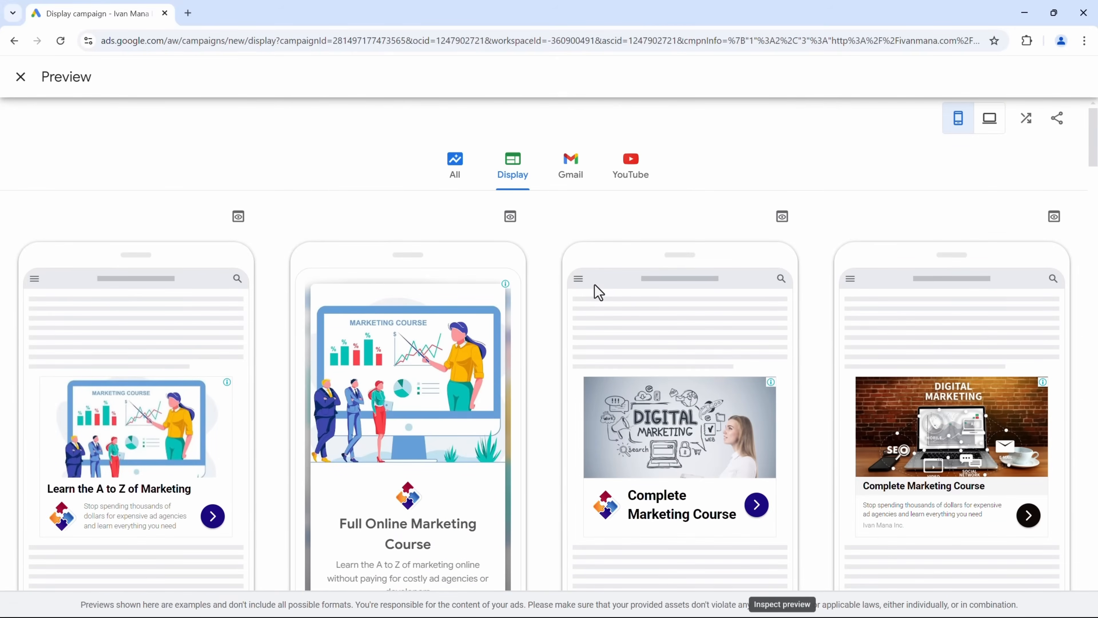
Examine the desktop previews of the ad across all placements, and close the full preview.
click(455, 164)
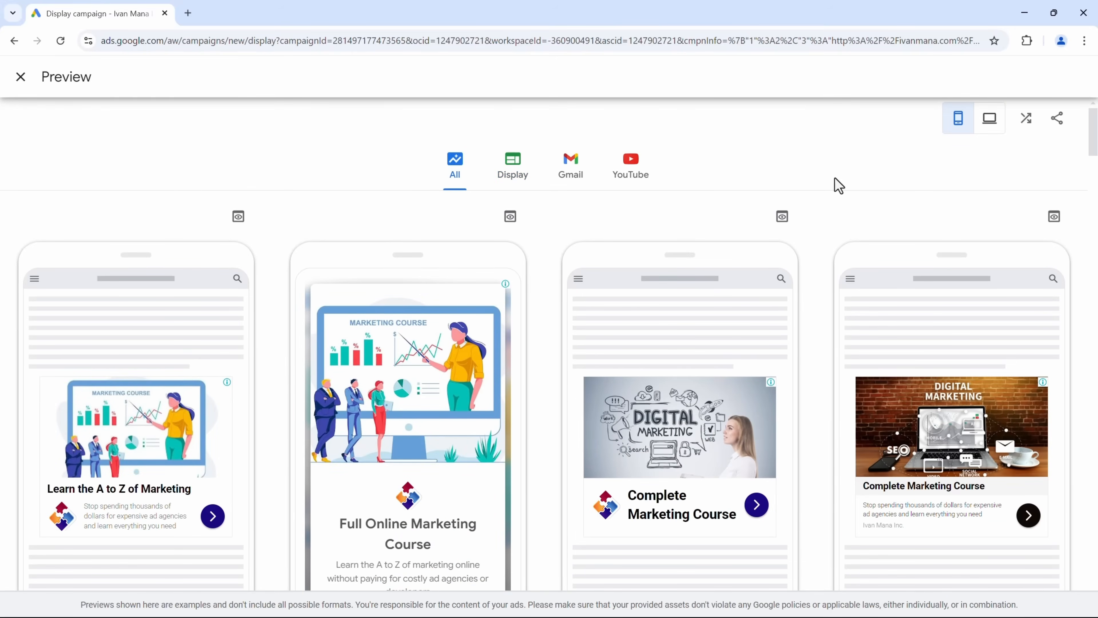
click(990, 117)
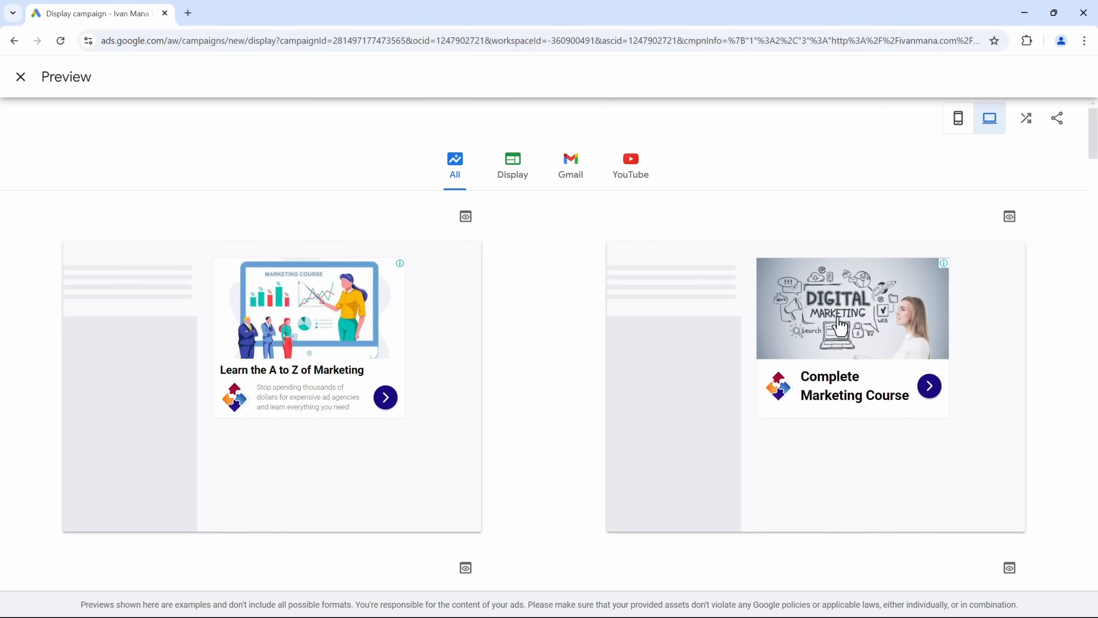
scroll(590, 381, down, 5)
scroll(575, 383, down, 10)
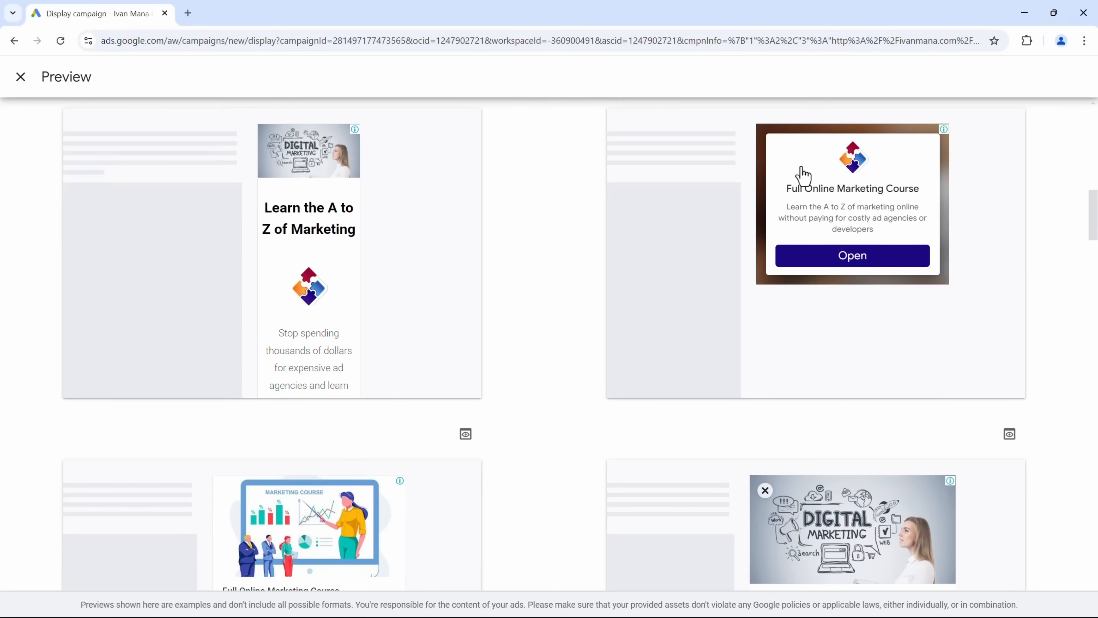
scroll(592, 370, down, 4)
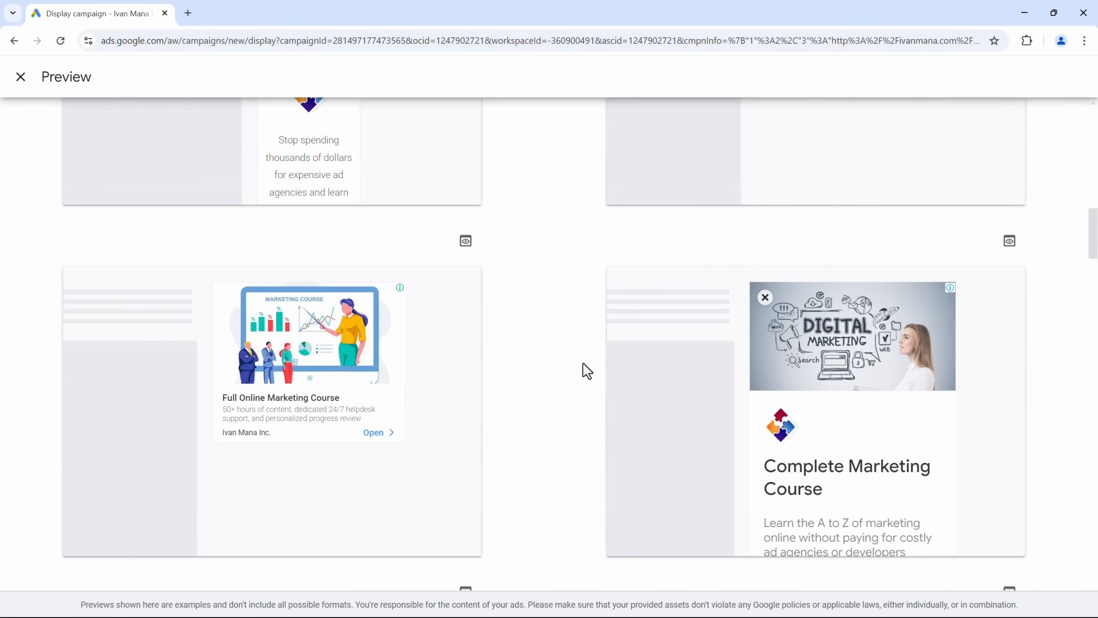
scroll(584, 365, down, 9)
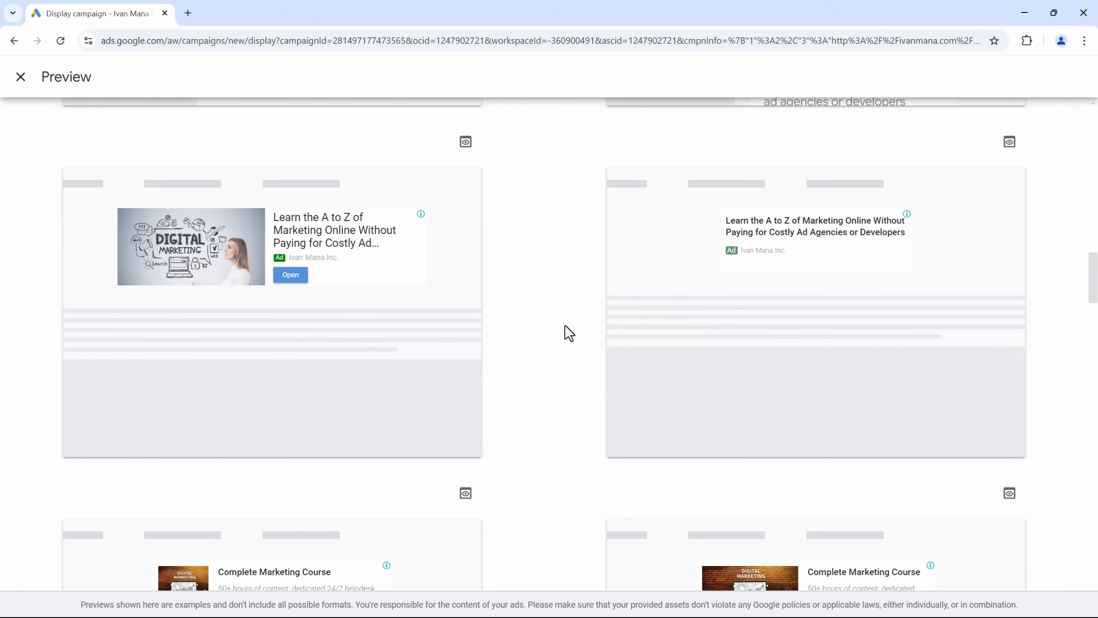
scroll(549, 342, down, 8)
scroll(539, 370, up, 3)
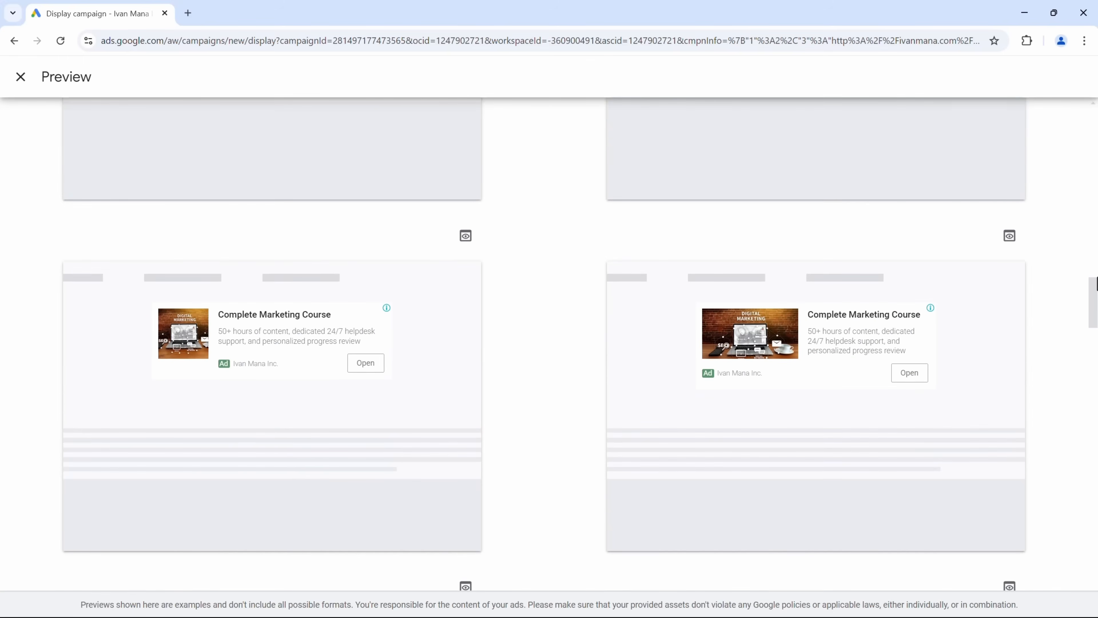
drag(1097, 305, 1096, 125)
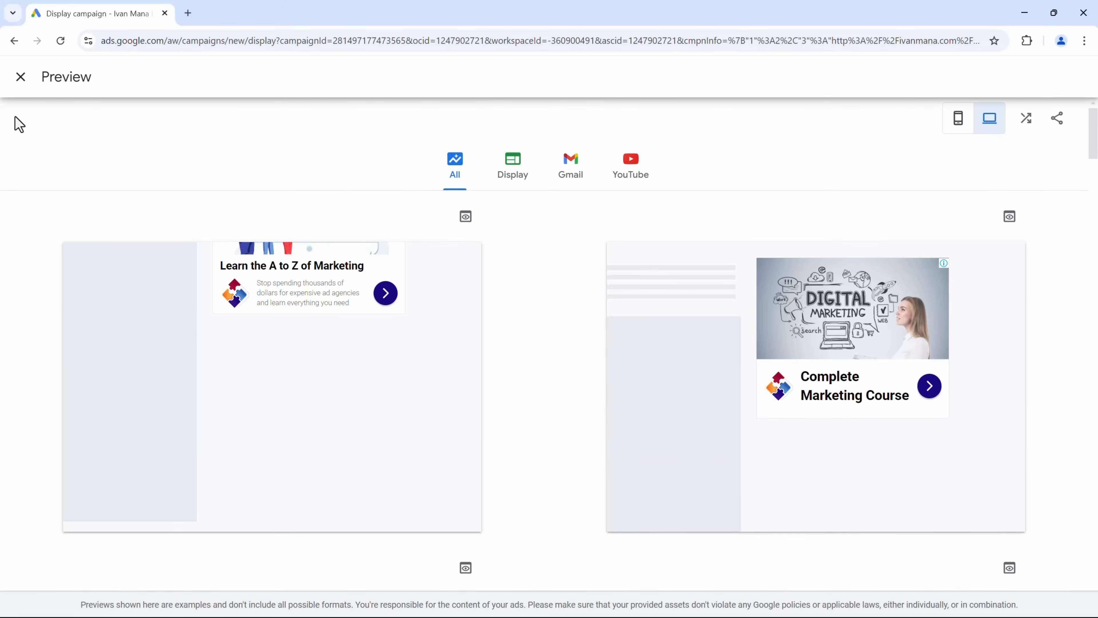
click(21, 76)
Create the responsive display ad and continue to the campaign review.
scroll(668, 287, down, 3)
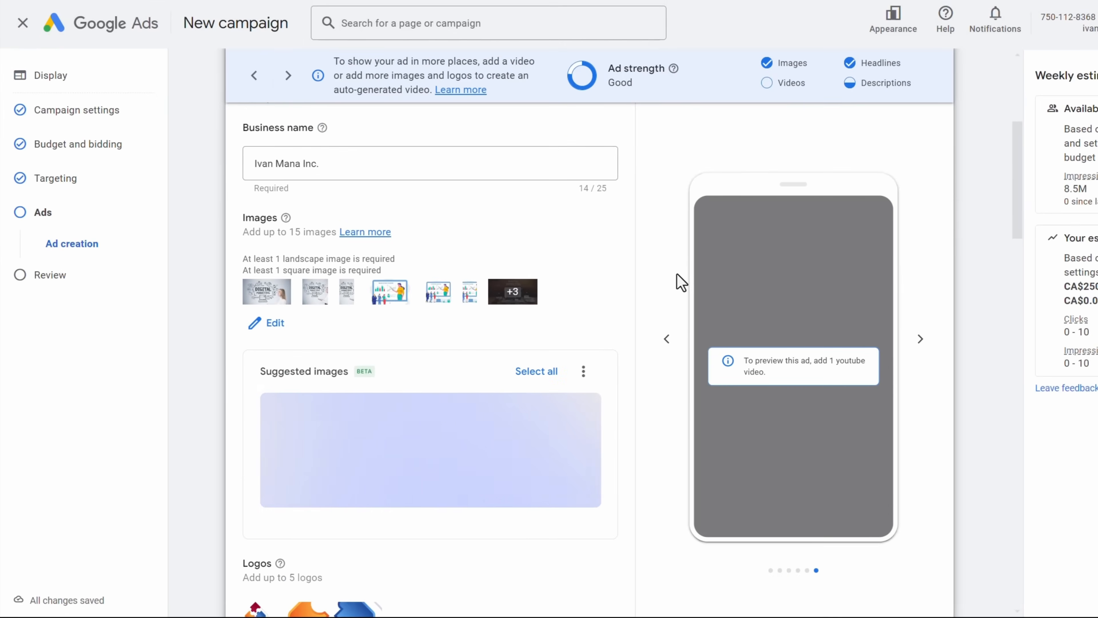
scroll(666, 450, down, 3)
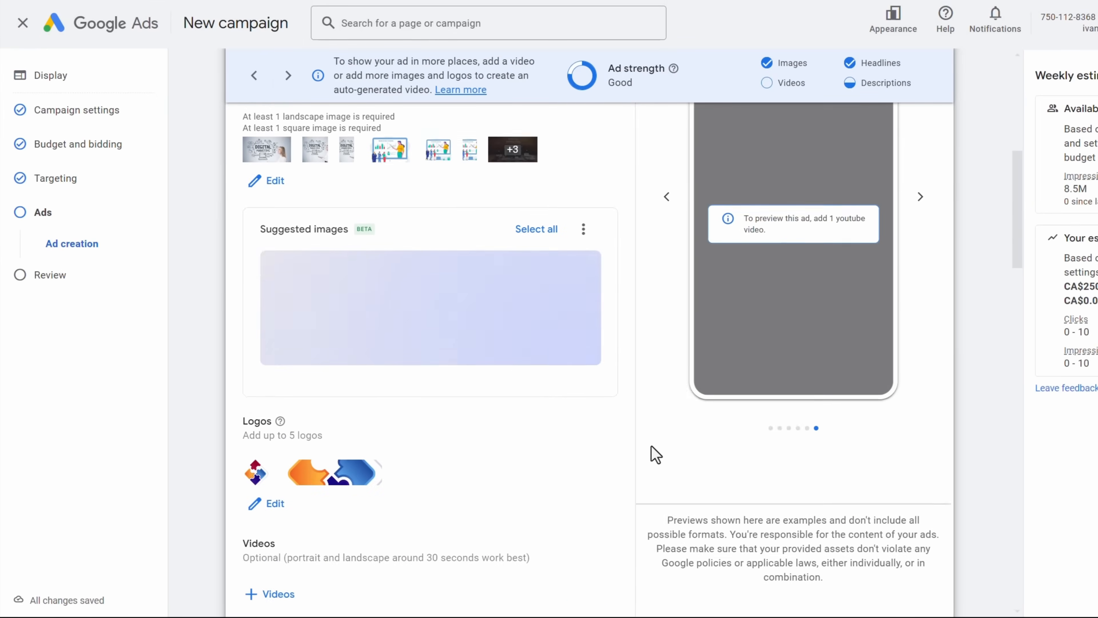
scroll(655, 454, down, 5)
drag(1021, 272, 1040, 579)
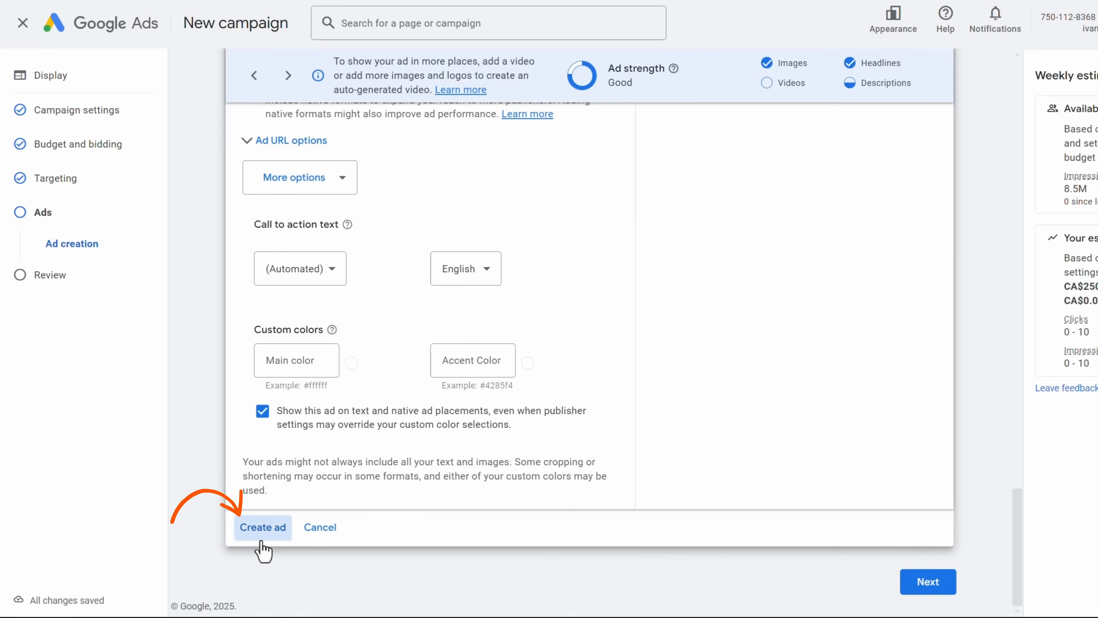
click(262, 526)
click(933, 308)
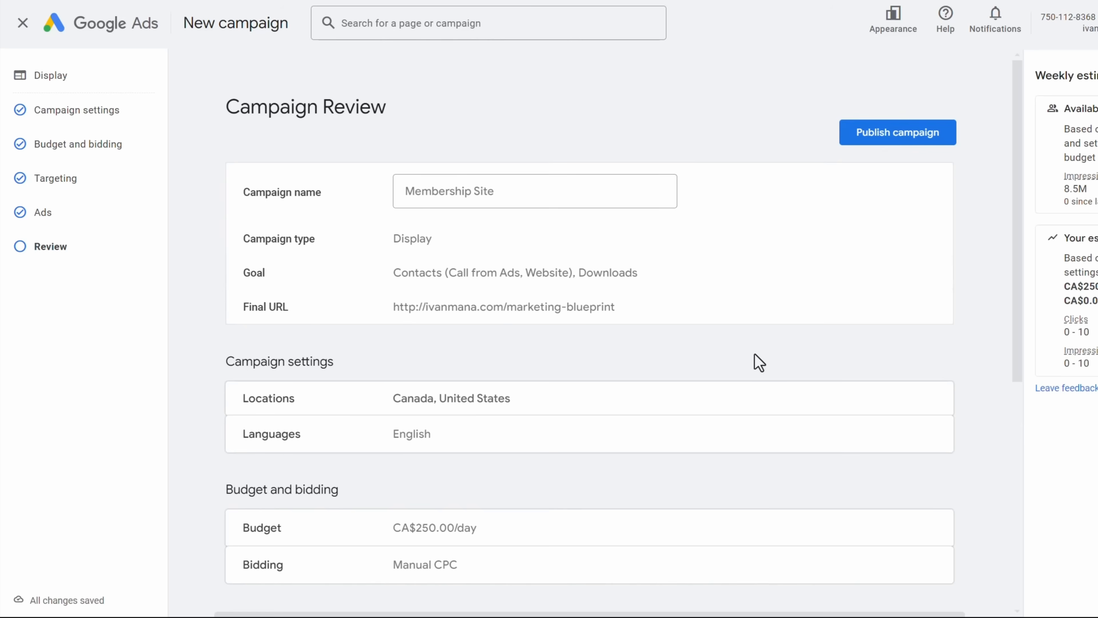
Rename the ad group "KW: online marketing course" in the campaign review.
scroll(759, 363, down, 5)
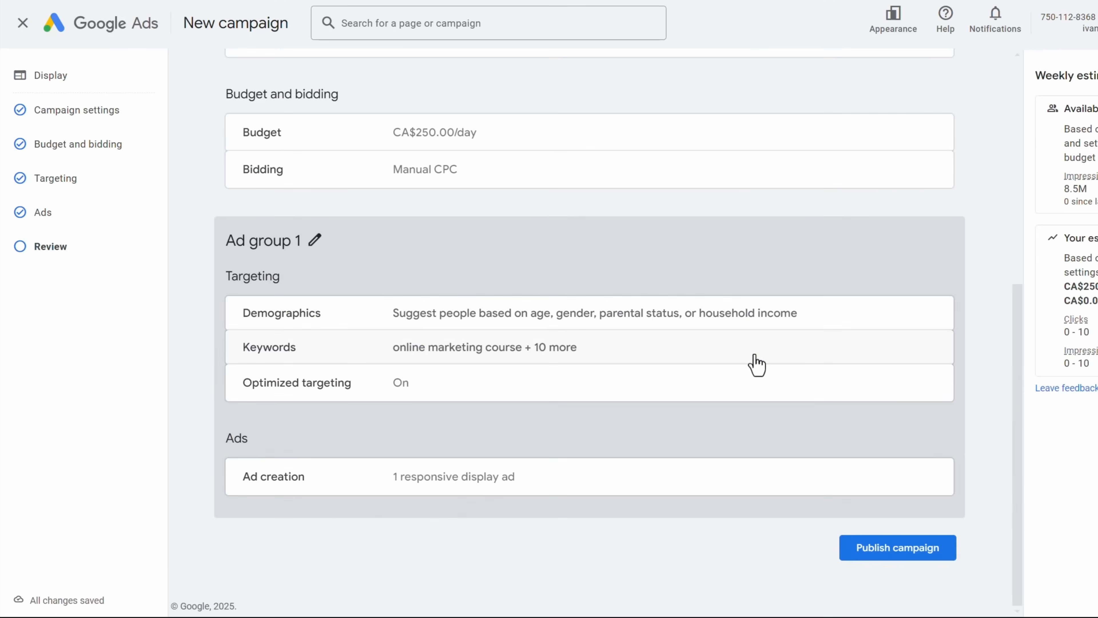
click(315, 241)
triple_click(316, 240)
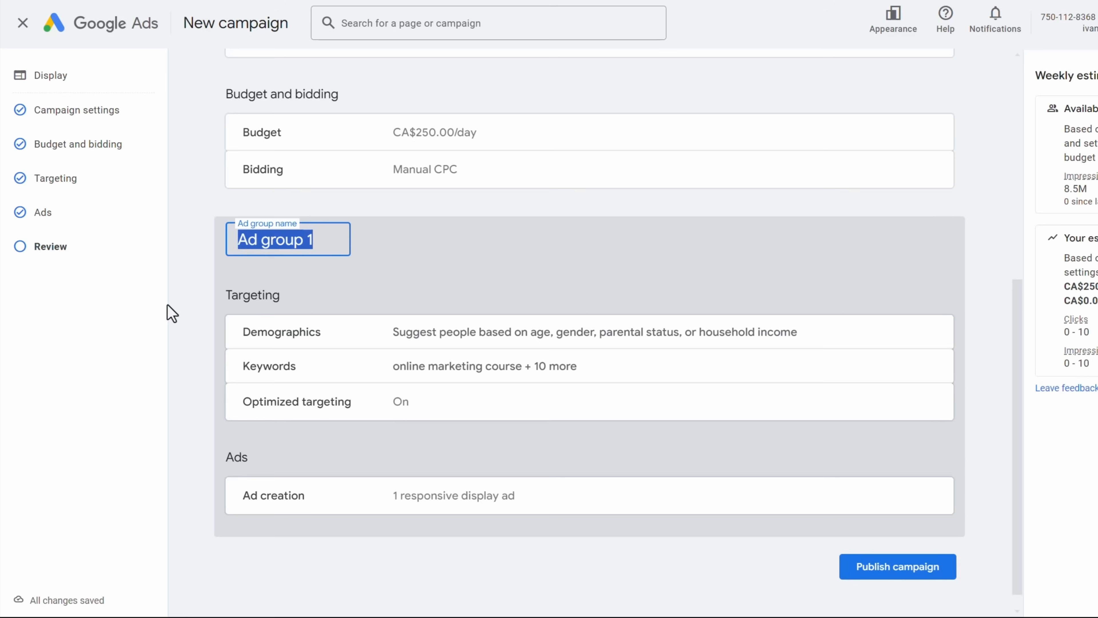
text(KW:)
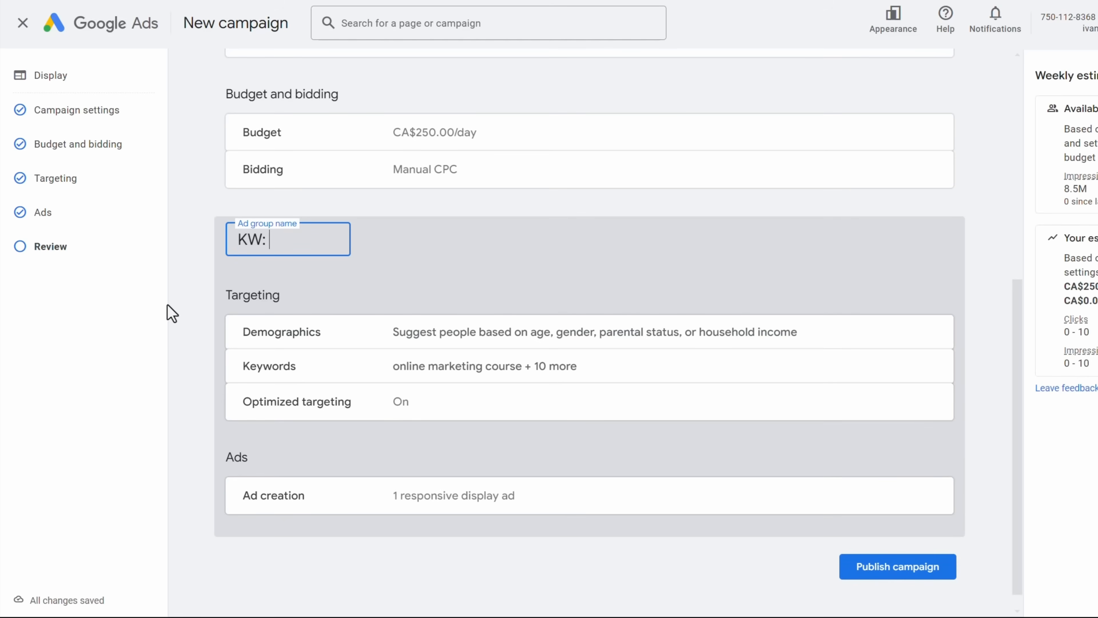
text( online marketing course)
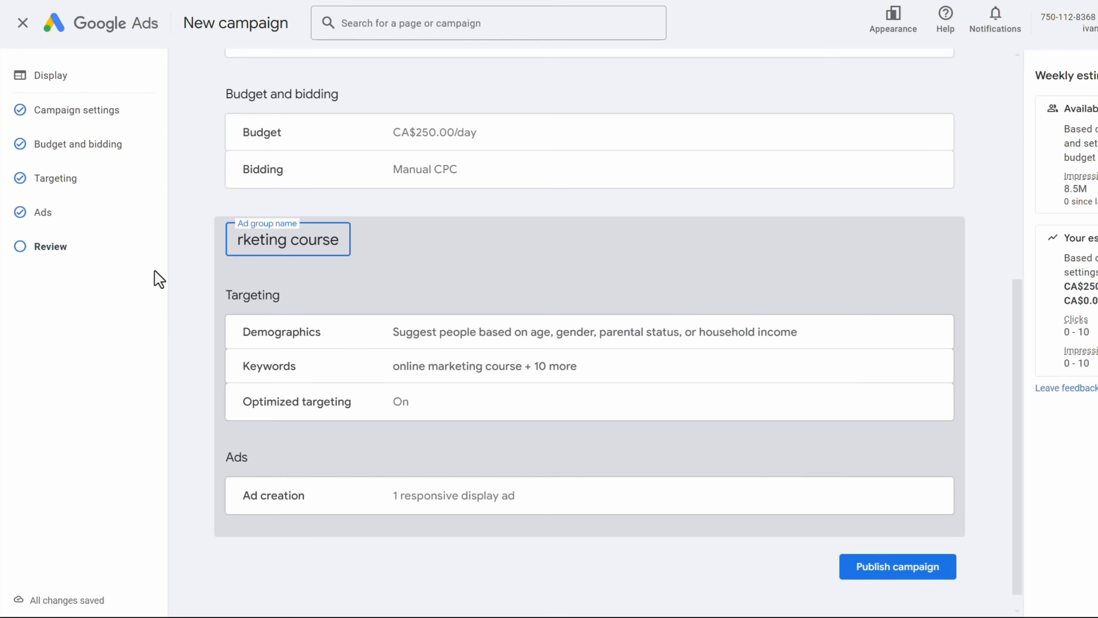
click(205, 238)
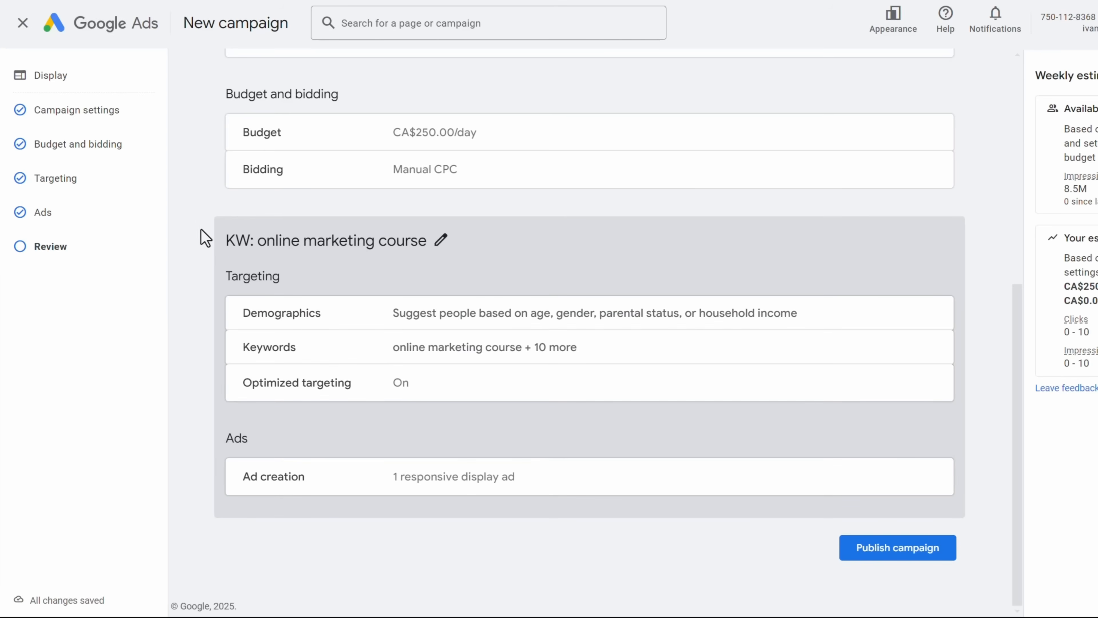
scroll(205, 238, up, 8)
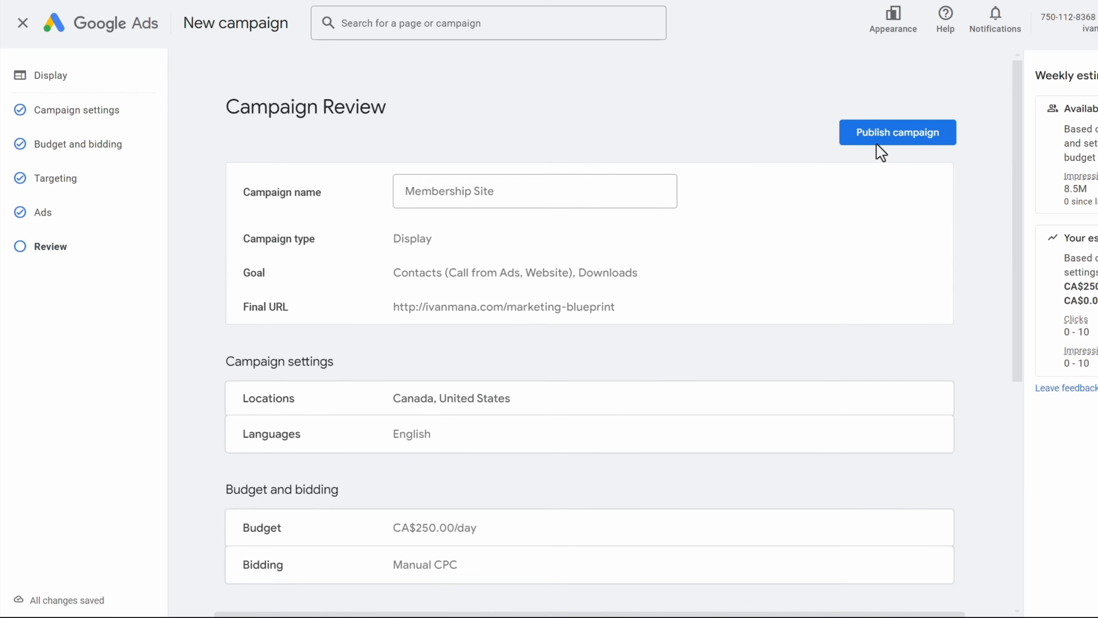
Publish the Membership Site campaign and leave the Google tag setup without completing it.
click(880, 138)
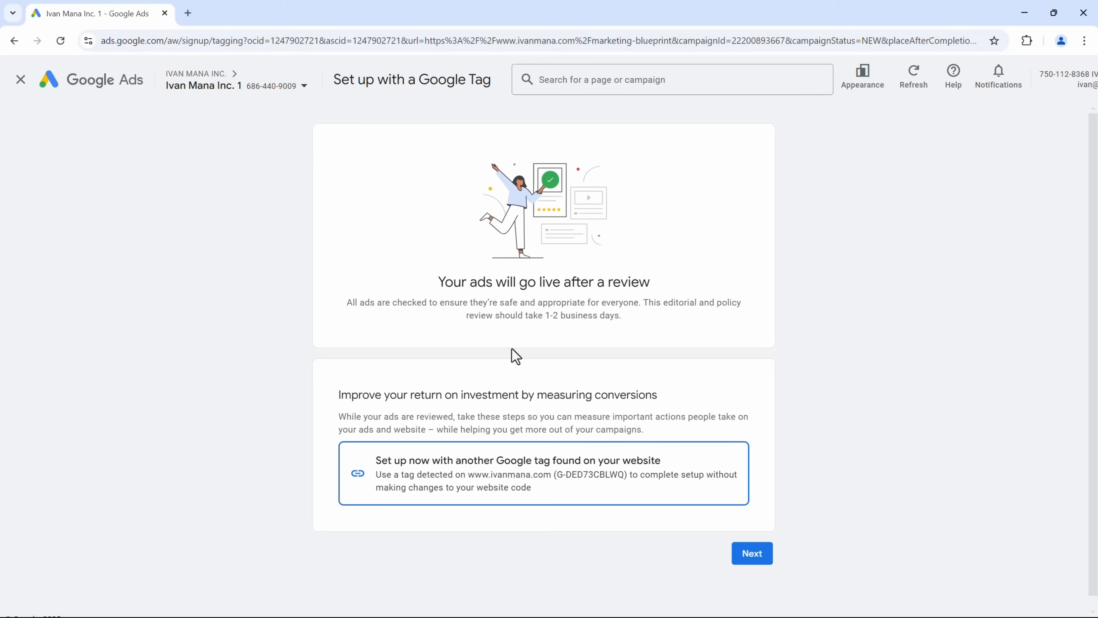
click(31, 82)
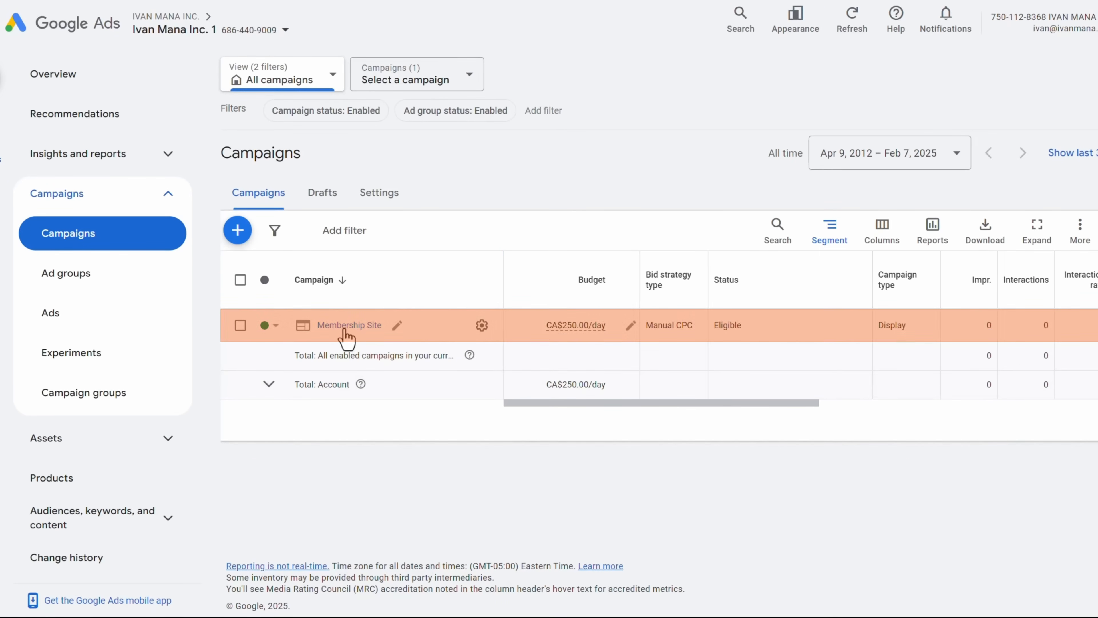
Set the default max. CPC of the "KW: online marketing course" ad group to CA$0.10 and confirm the large increase.
click(345, 326)
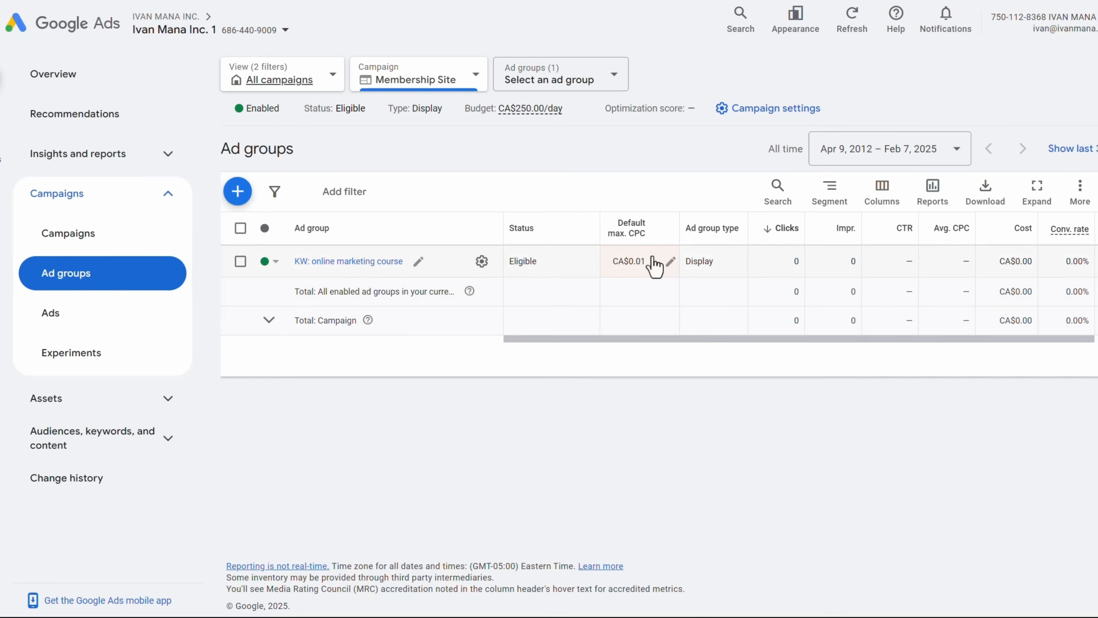
click(628, 264)
drag(674, 283, 640, 283)
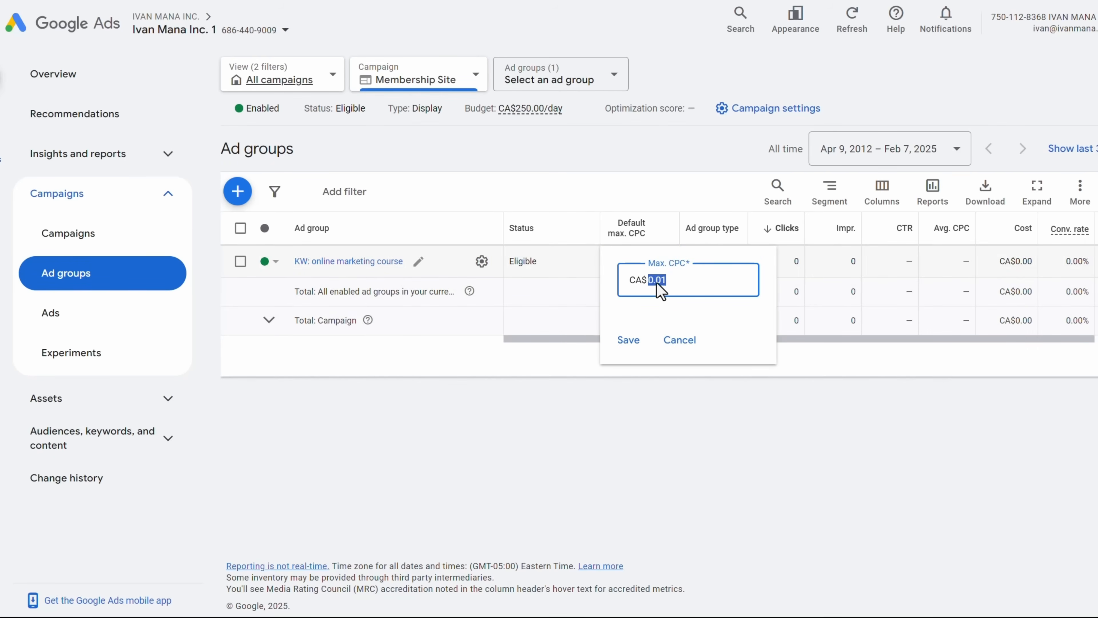
text(0.1)
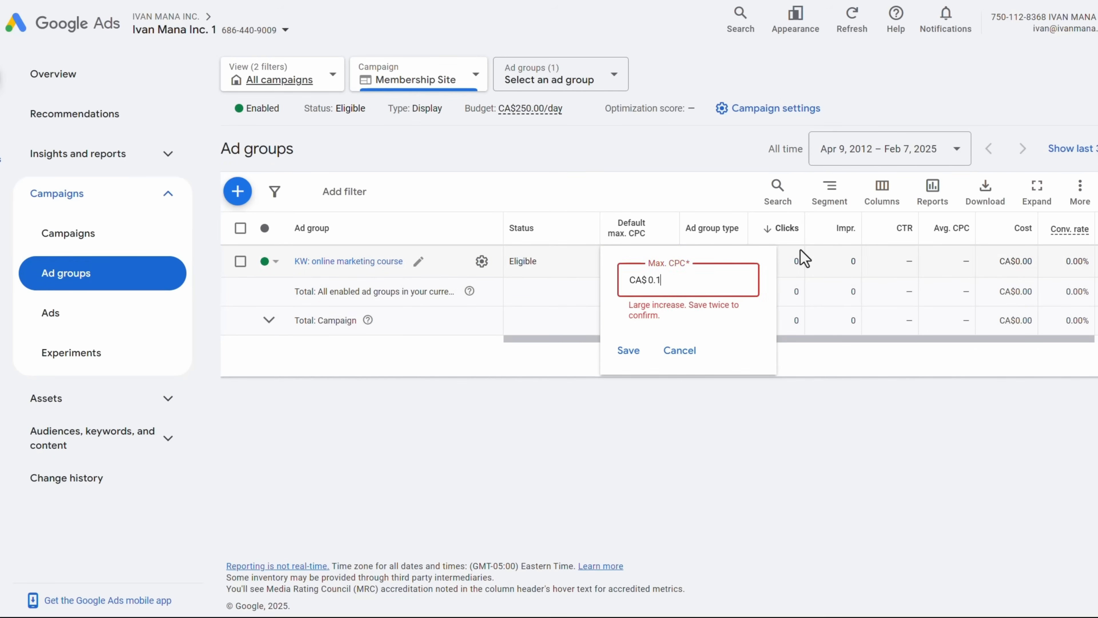
click(630, 355)
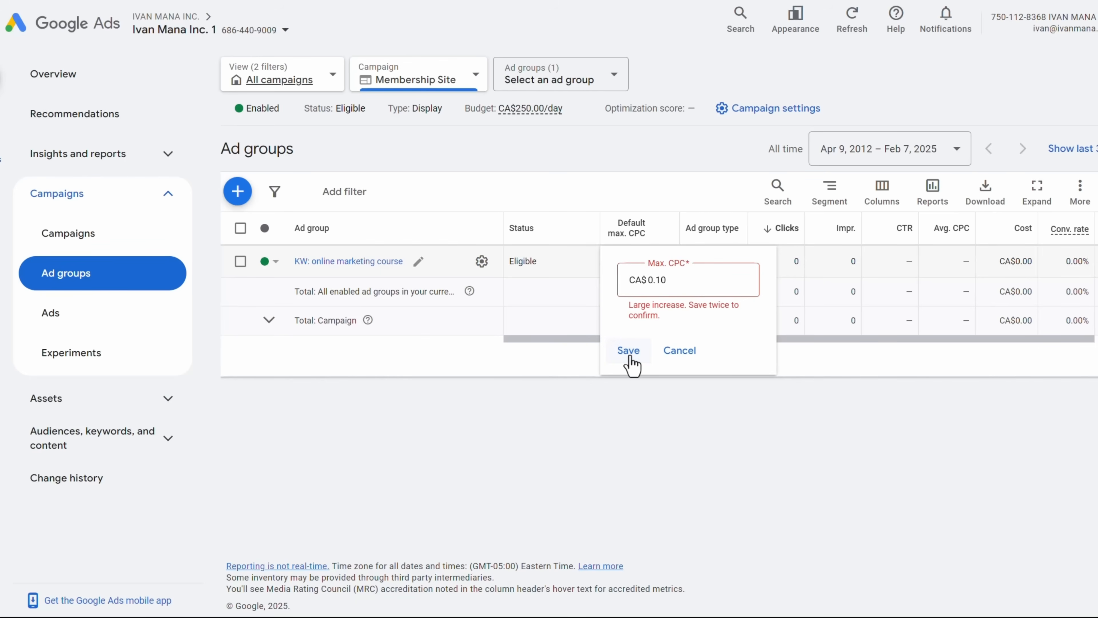
click(631, 358)
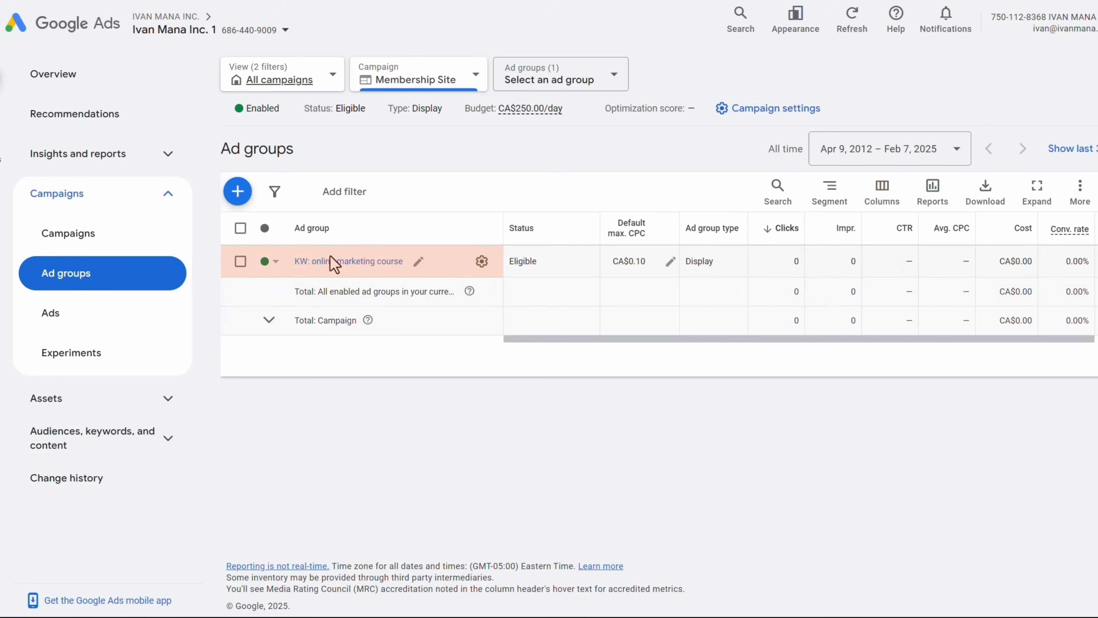
Look through the editable settings of the "KW: online marketing course" ad group's responsive display ad, and leave without saving.
click(355, 261)
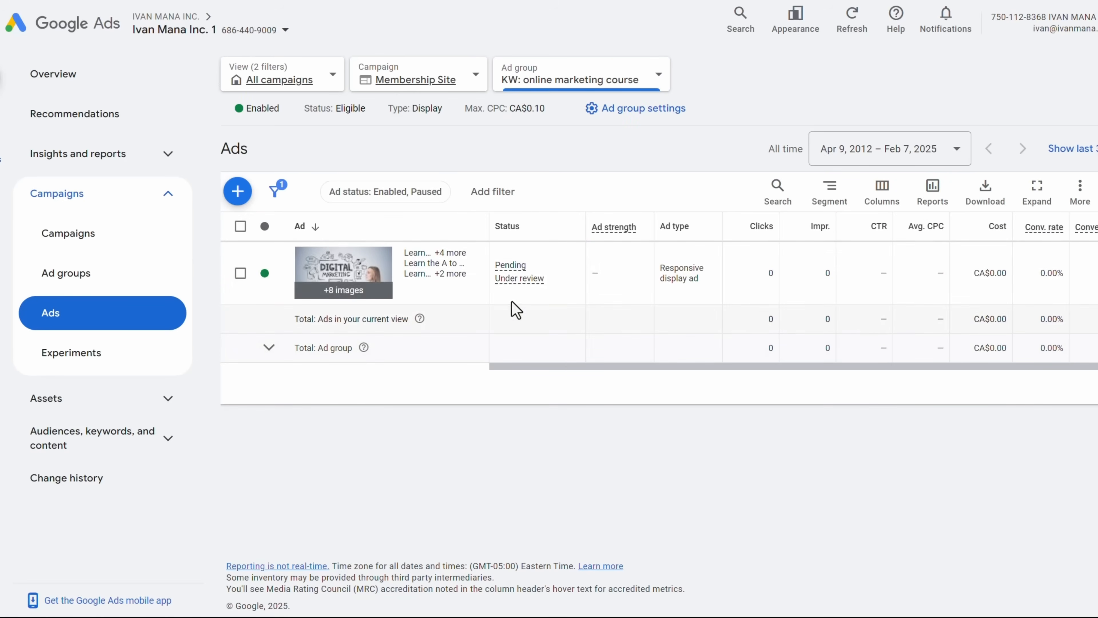
click(480, 274)
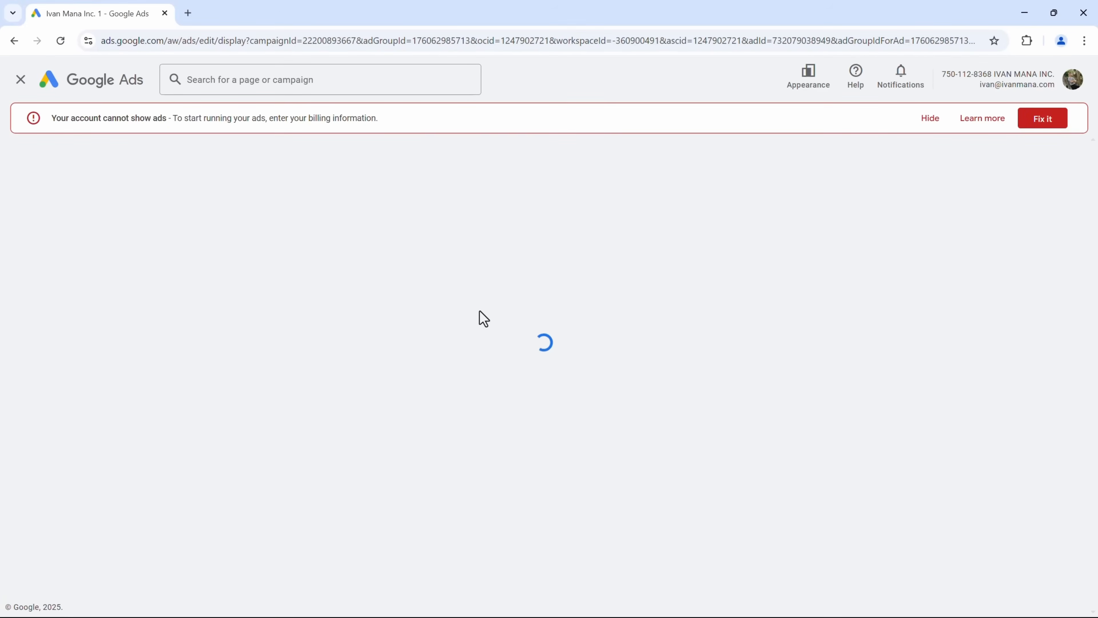
scroll(453, 403, down, 15)
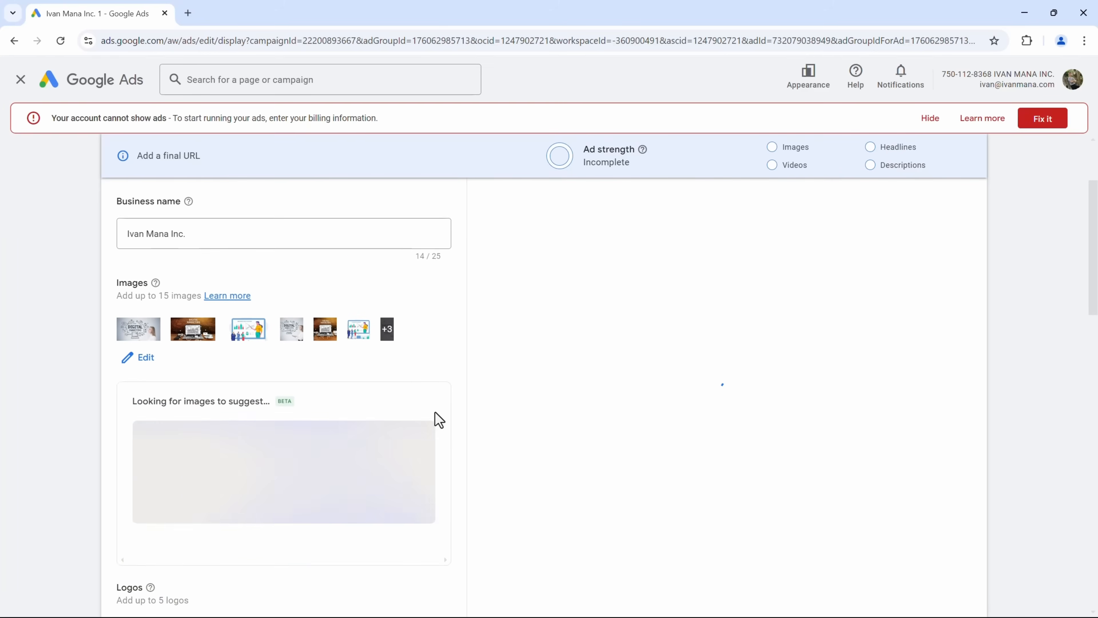
scroll(443, 395, down, 12)
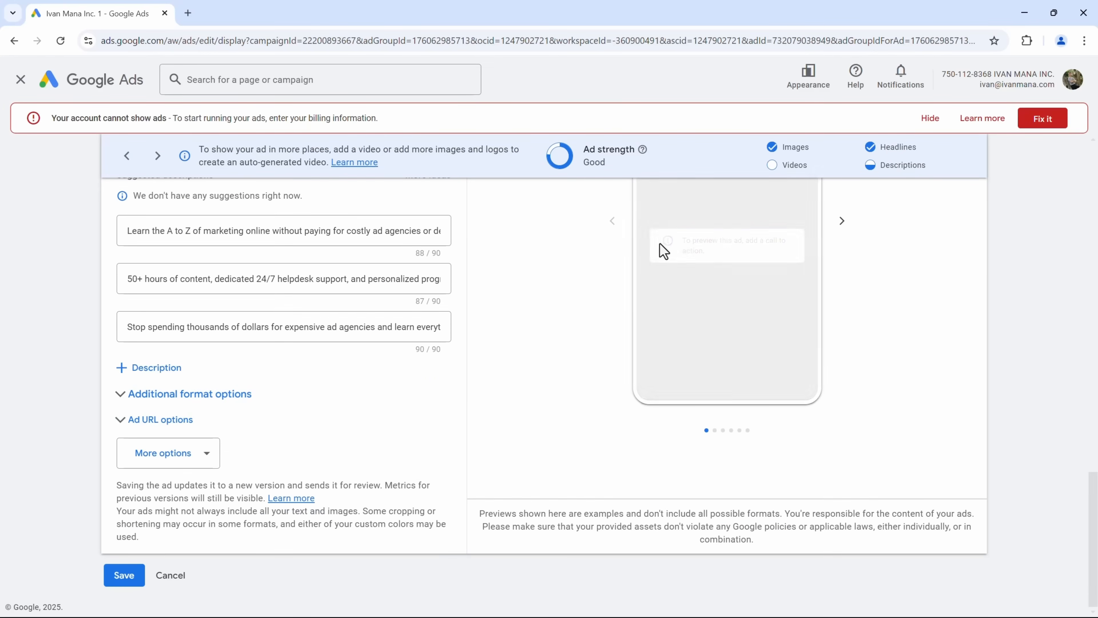
click(172, 577)
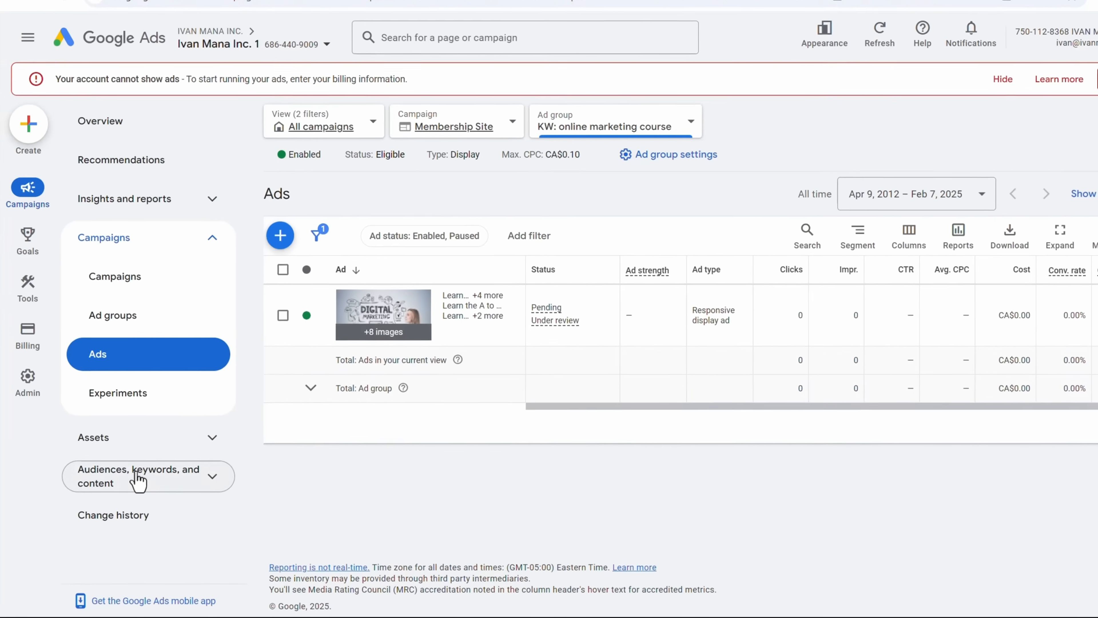
Examine the keywords in the "KW: online marketing course" ad group's content targeting.
click(138, 480)
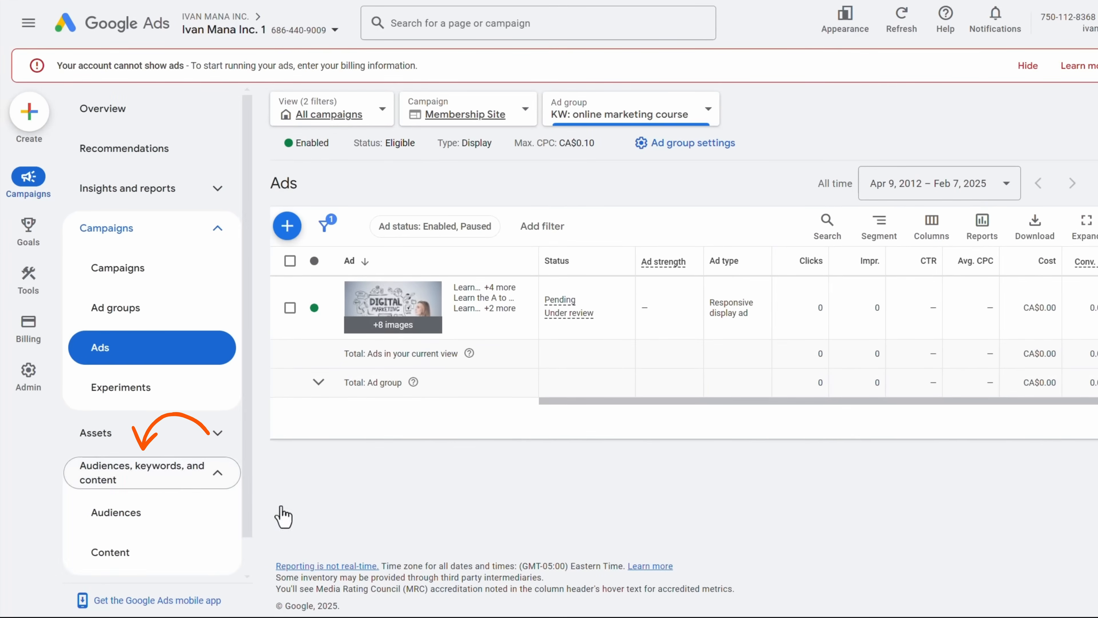
click(158, 556)
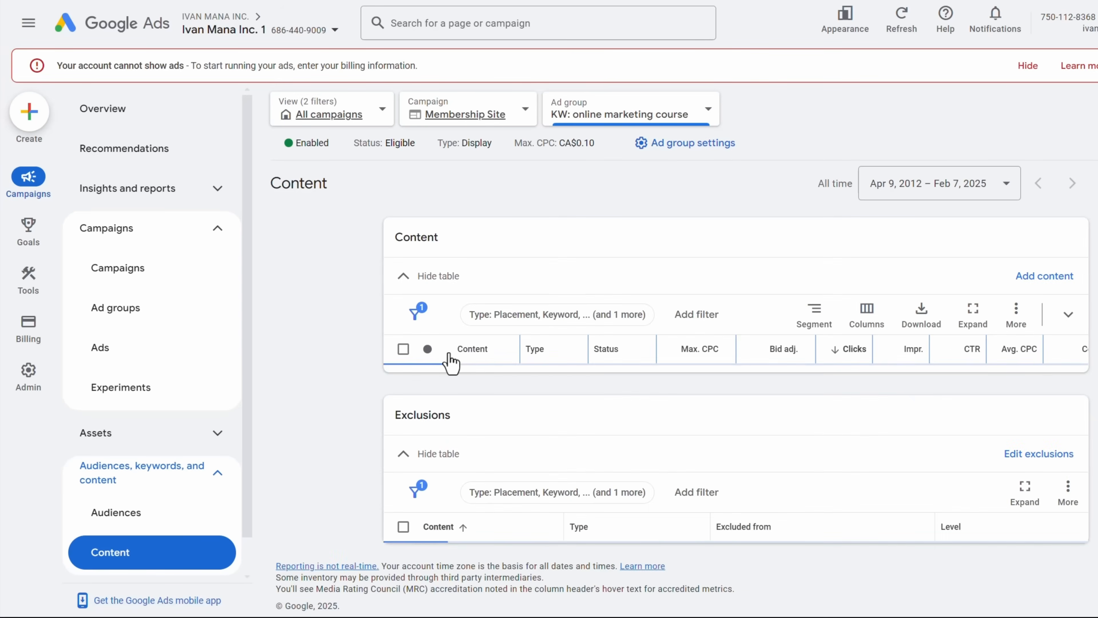
scroll(307, 367, down, 2)
scroll(308, 367, down, 1)
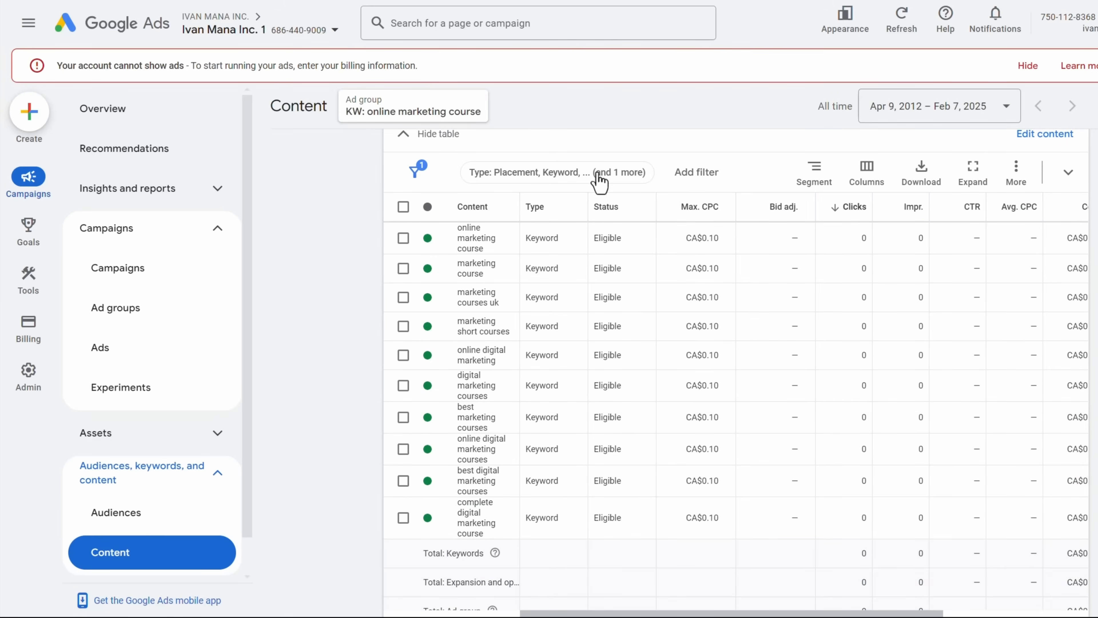
scroll(375, 252, up, 3)
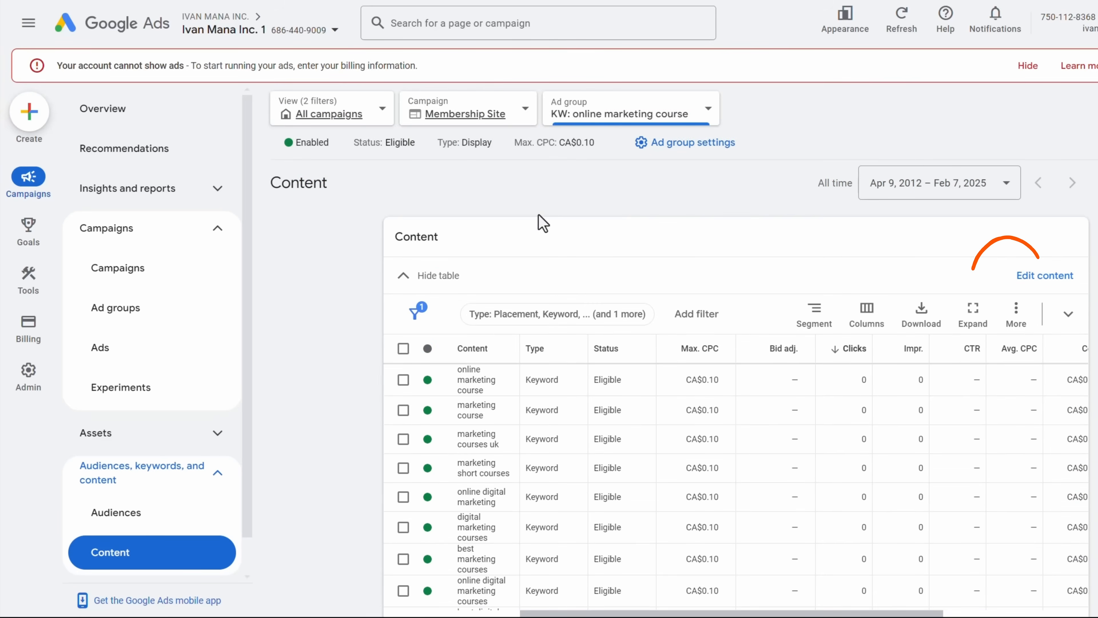
Try clearing all keywords from the ad group's content targeting, and discard the change.
click(1047, 277)
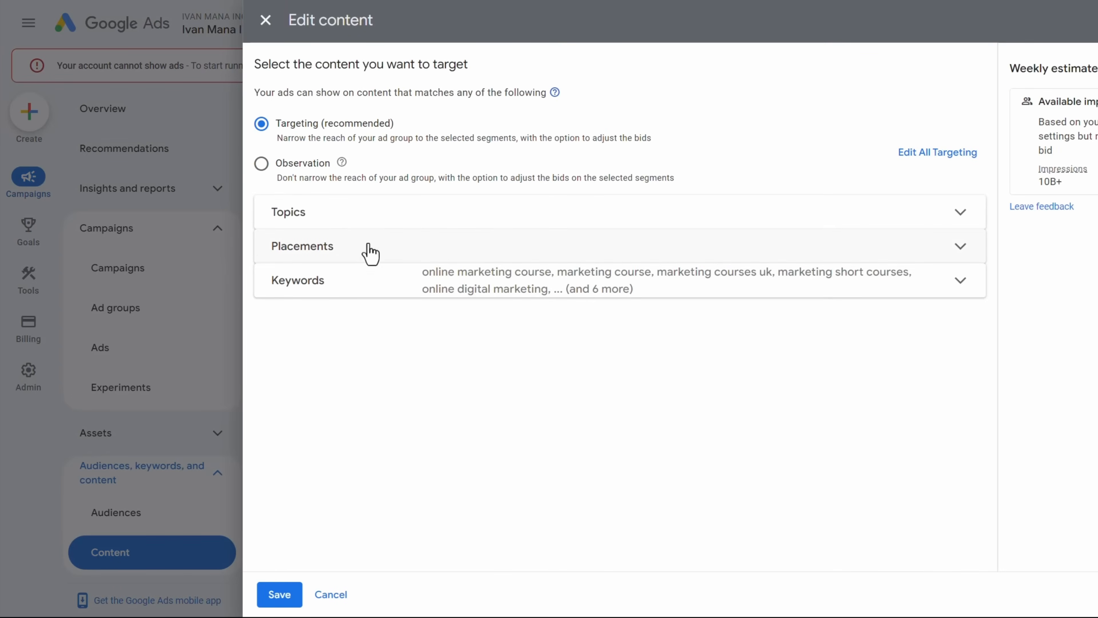
click(409, 280)
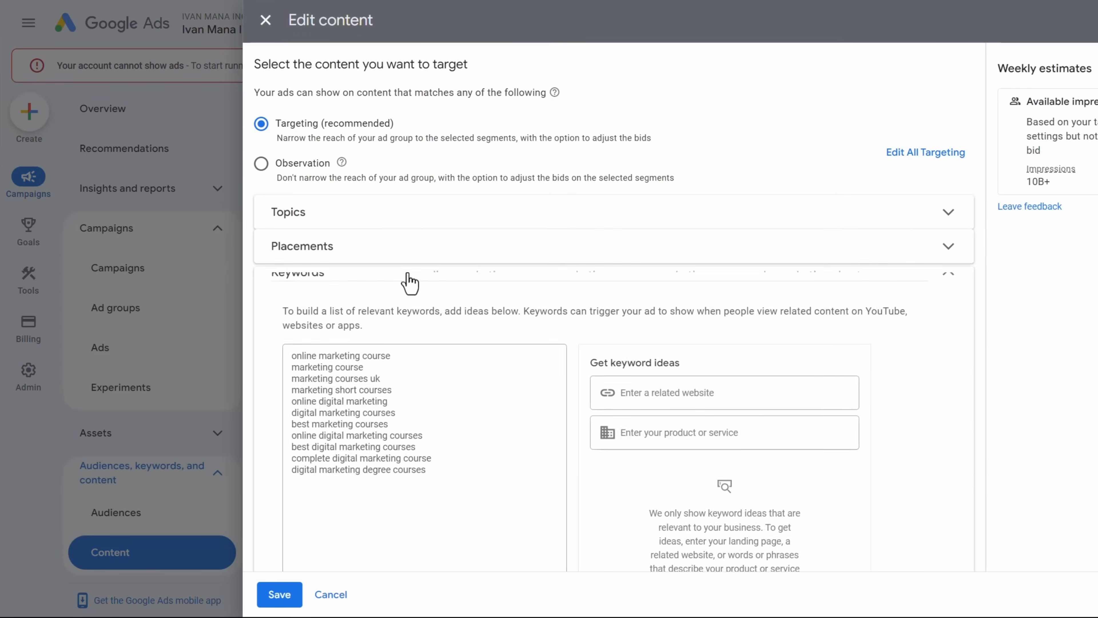
scroll(465, 372, down, 2)
drag(485, 447, 271, 285)
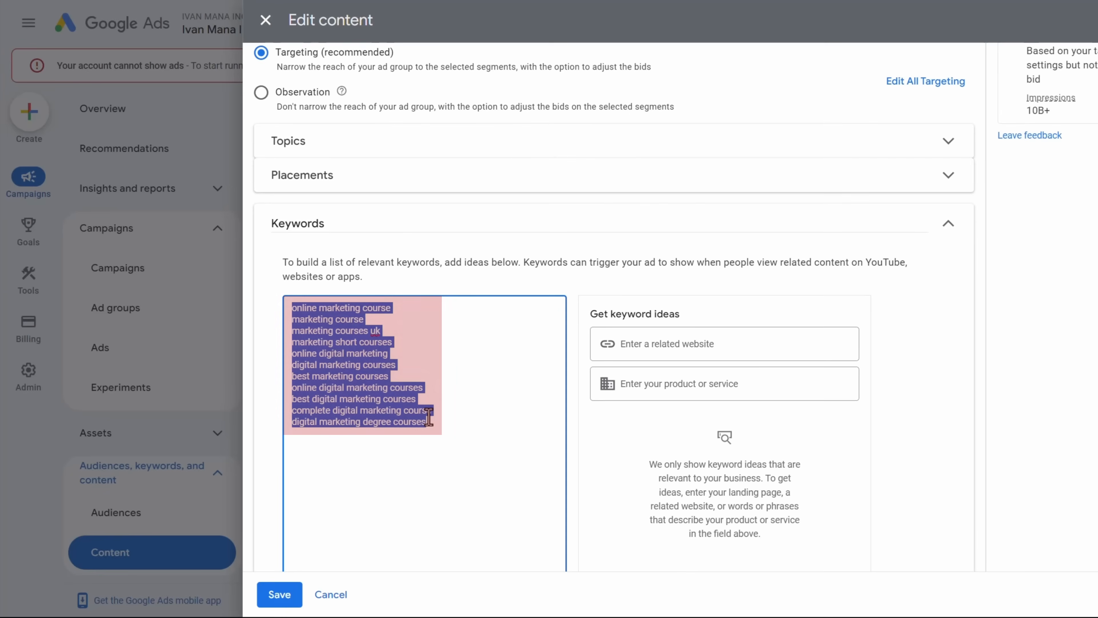
key(BackSpace)
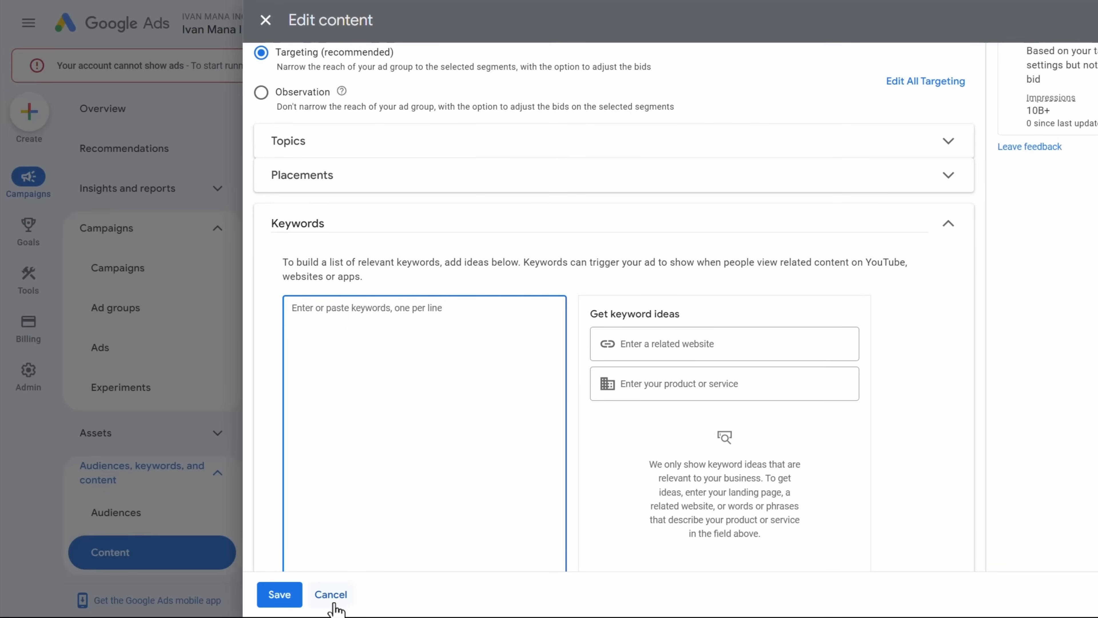
click(328, 596)
click(753, 354)
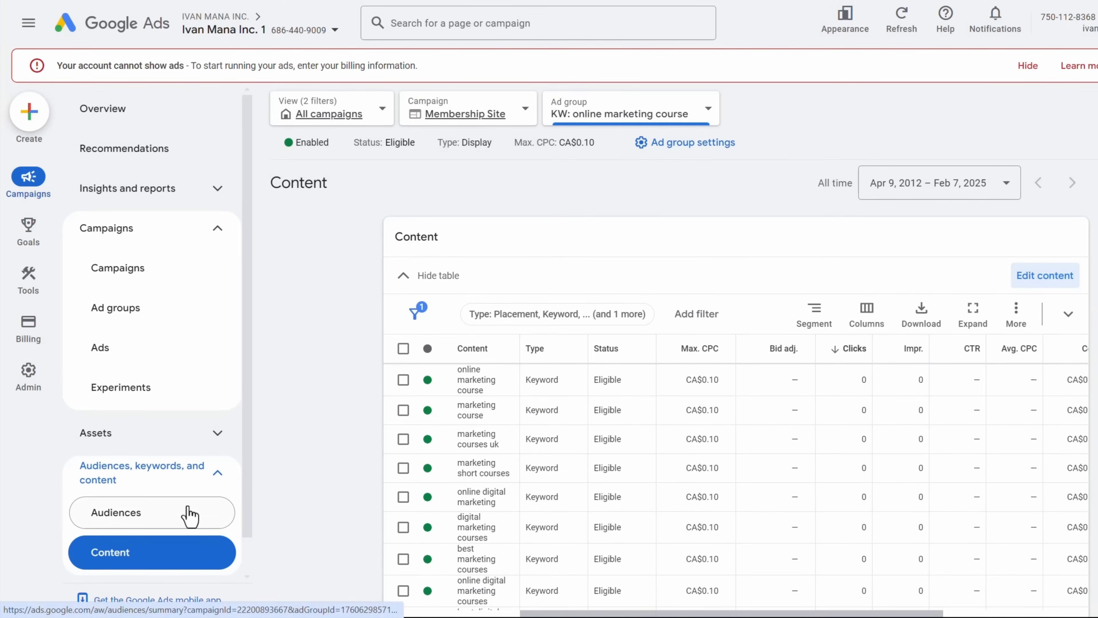
Copy the "KW: online marketing course" ad group and paste the copy into the Membership Site campaign.
click(190, 514)
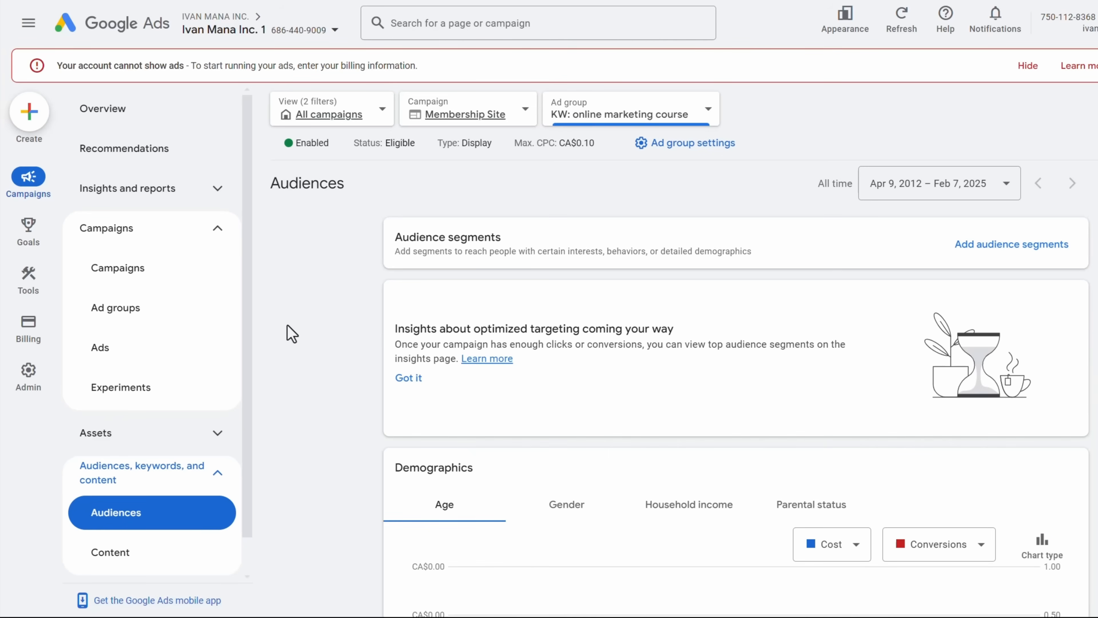
click(140, 308)
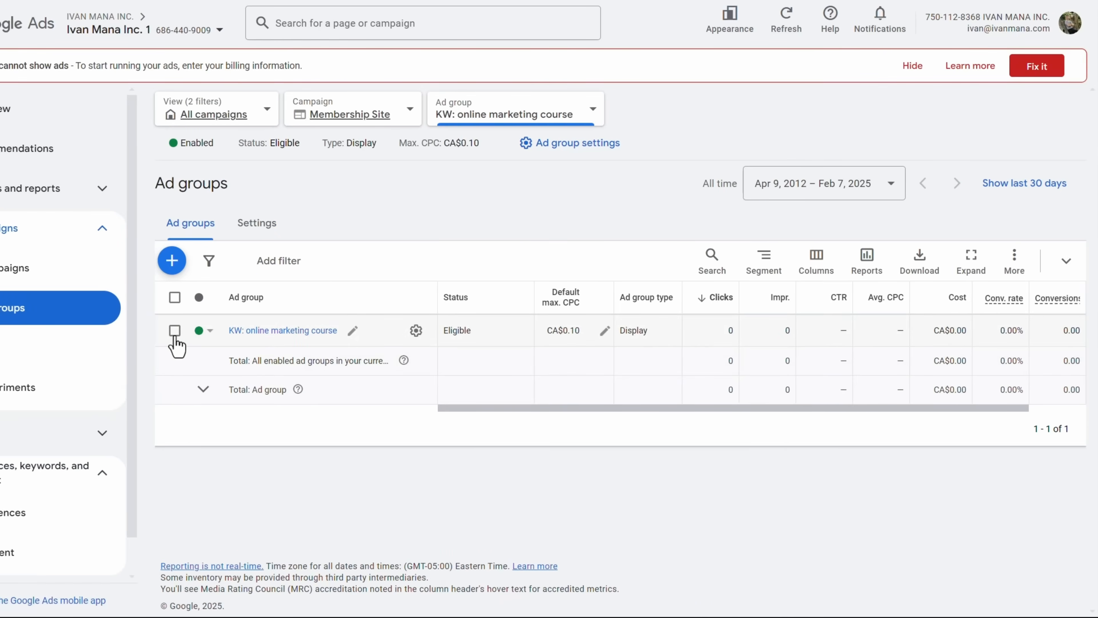
click(175, 337)
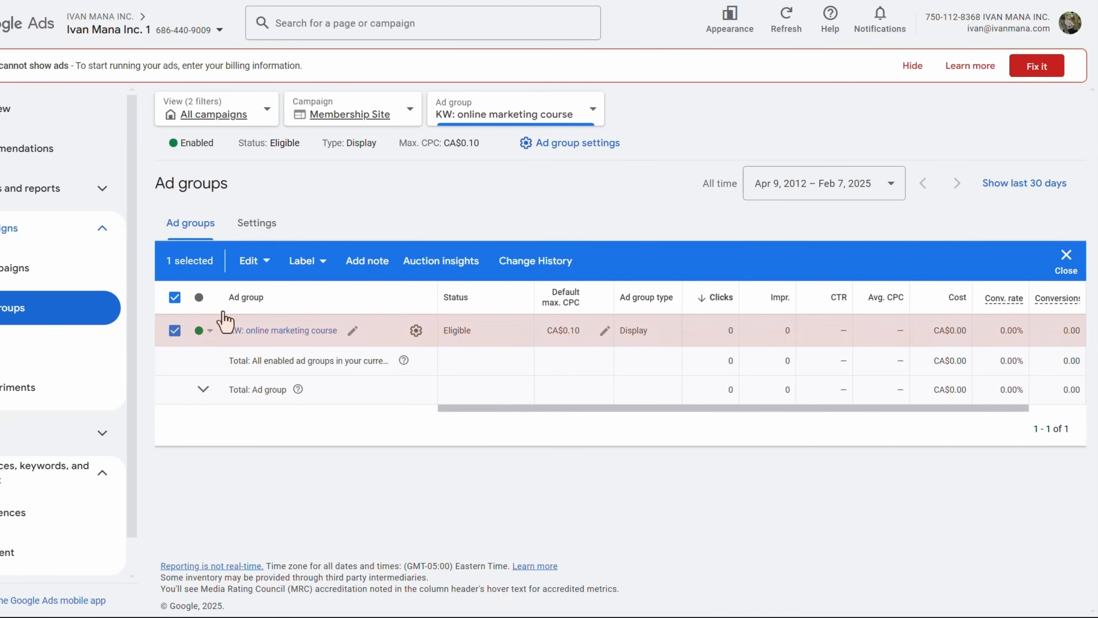
click(249, 261)
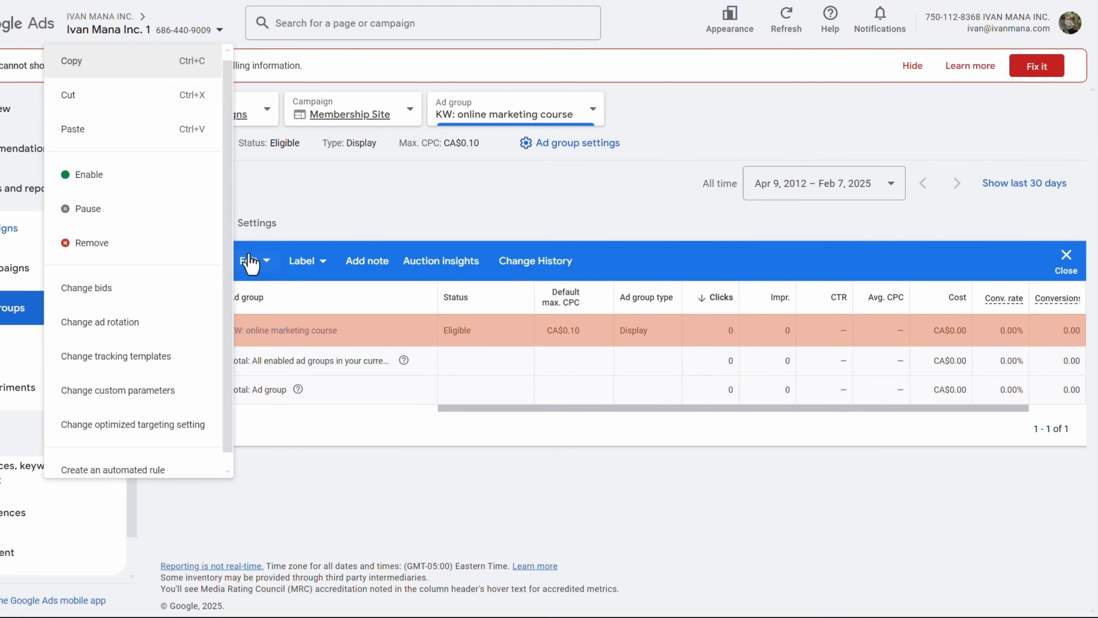
click(98, 69)
click(1067, 259)
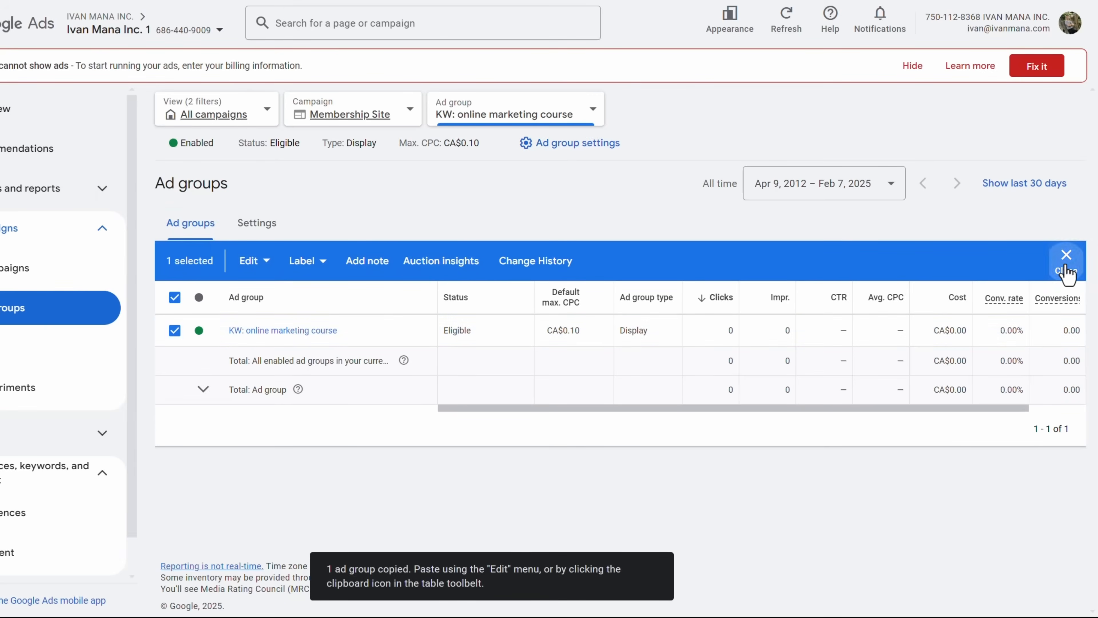
click(663, 268)
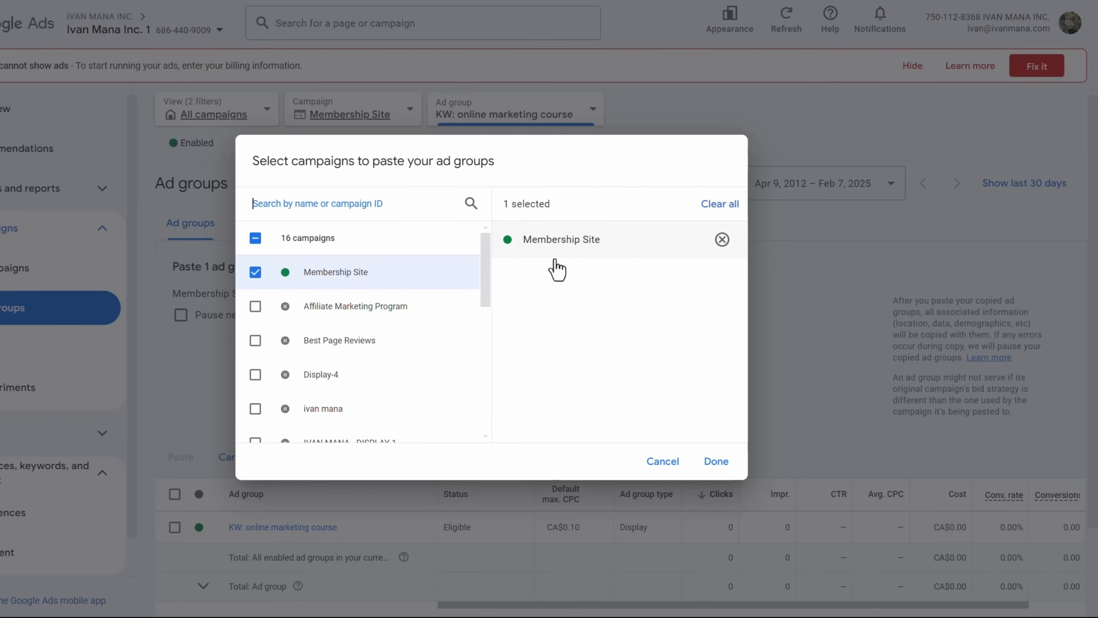
click(718, 462)
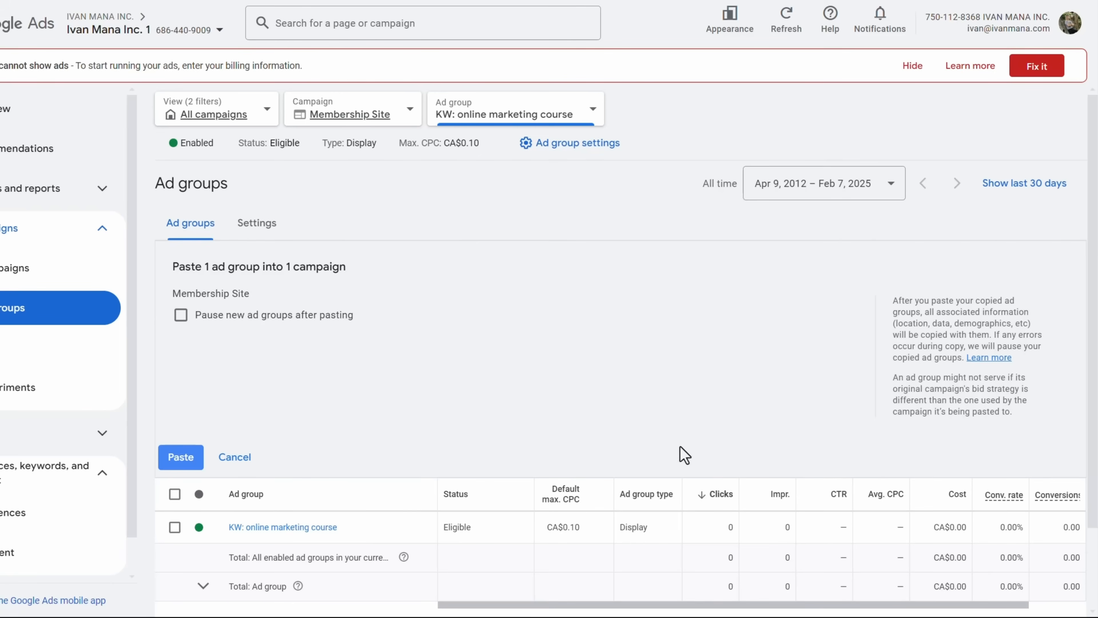
click(180, 458)
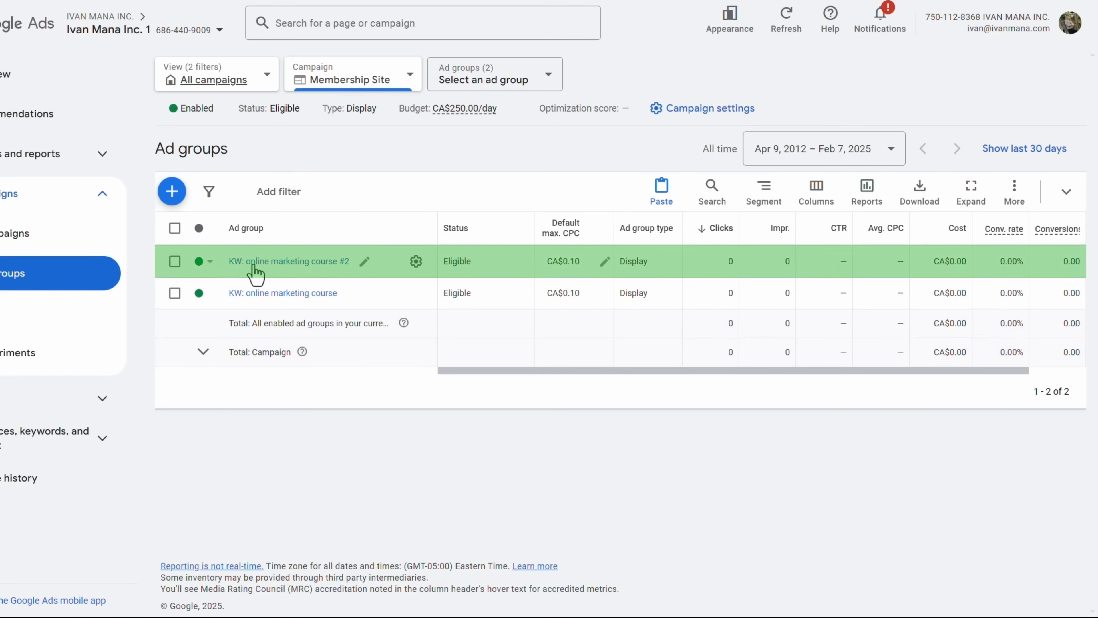
Rename the pasted ad group "Topic: Marketing".
click(365, 261)
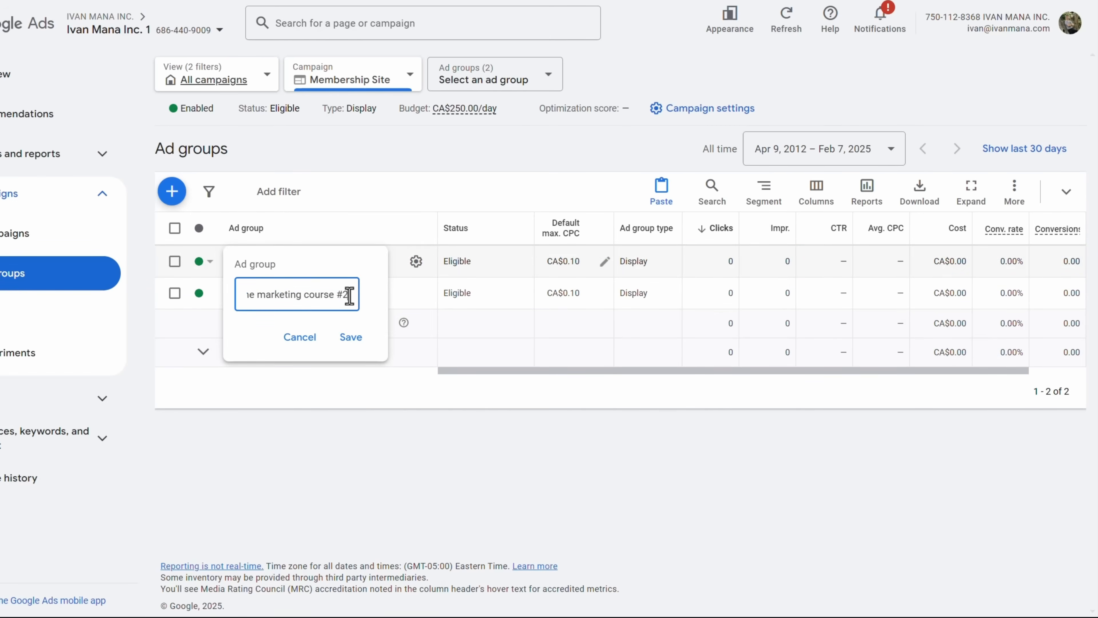
triple_click(325, 297)
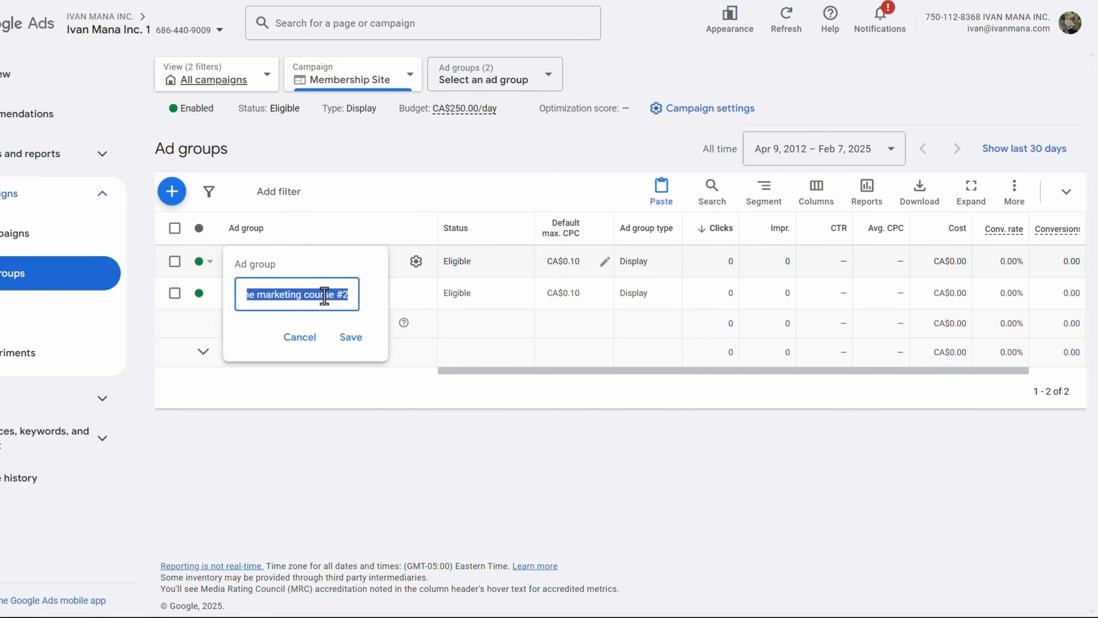
text(Topic: Marketing)
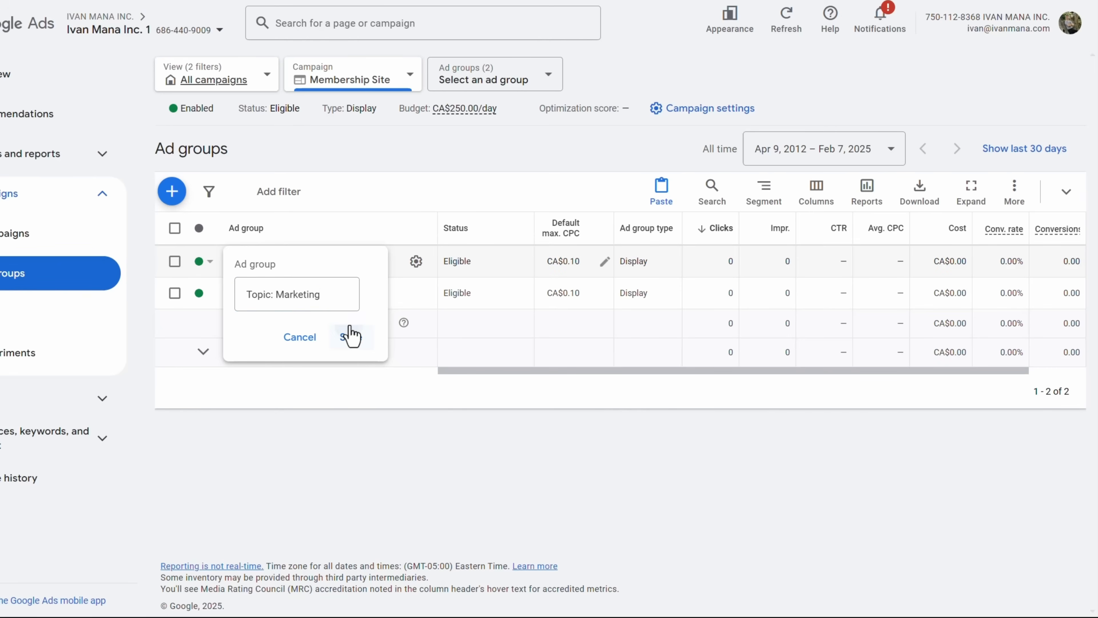
click(350, 337)
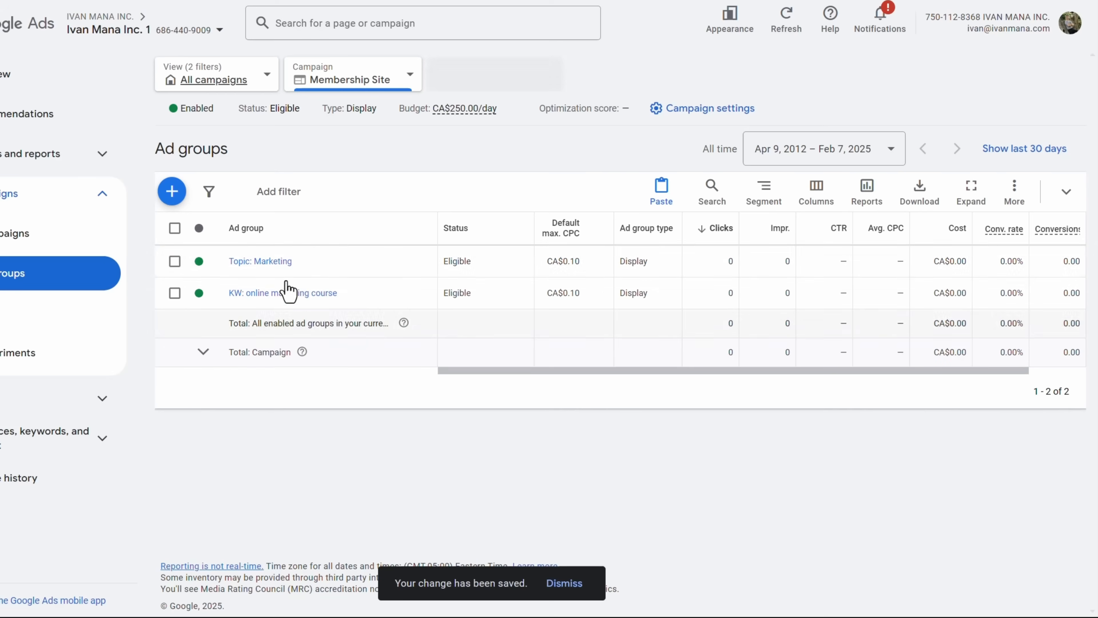
Clear all keywords from the content targeting of the "Topic: Marketing" ad group.
click(259, 262)
click(65, 439)
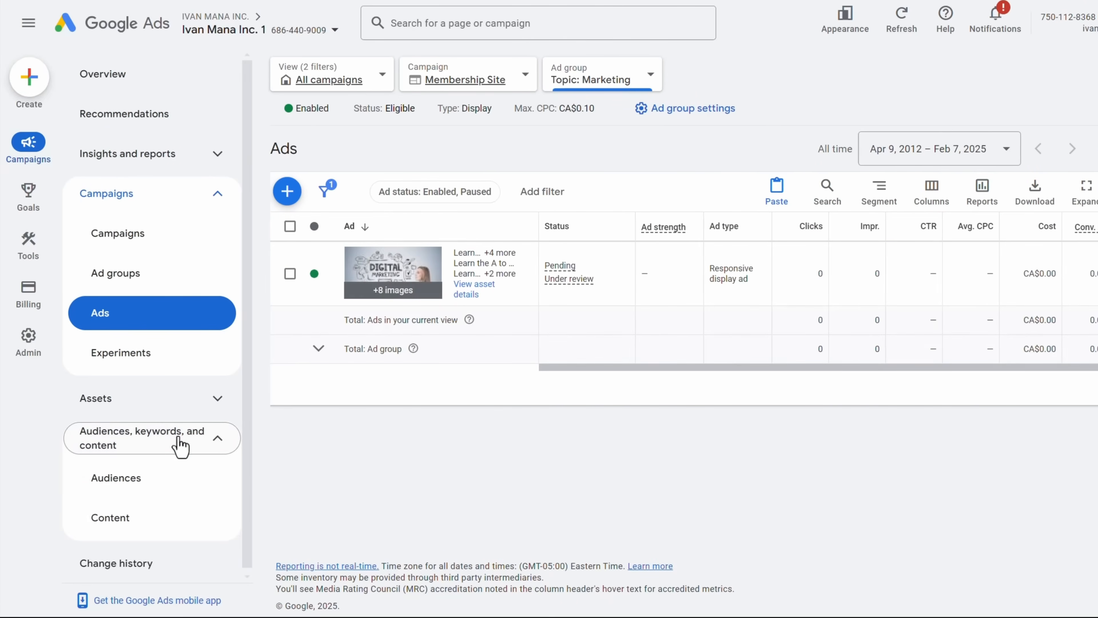
click(152, 518)
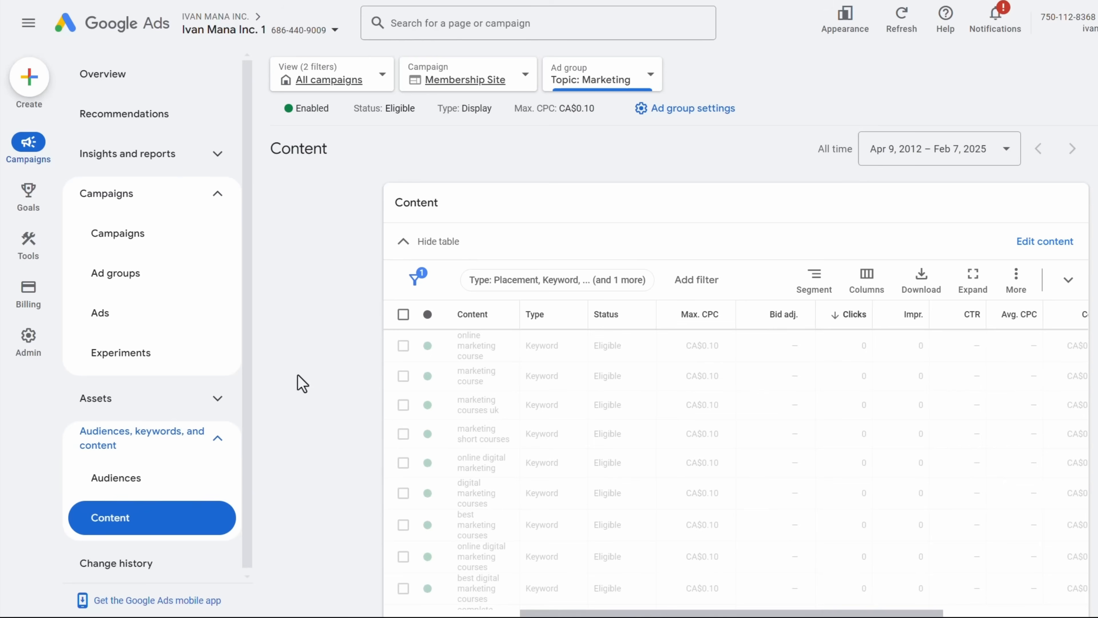
click(1043, 245)
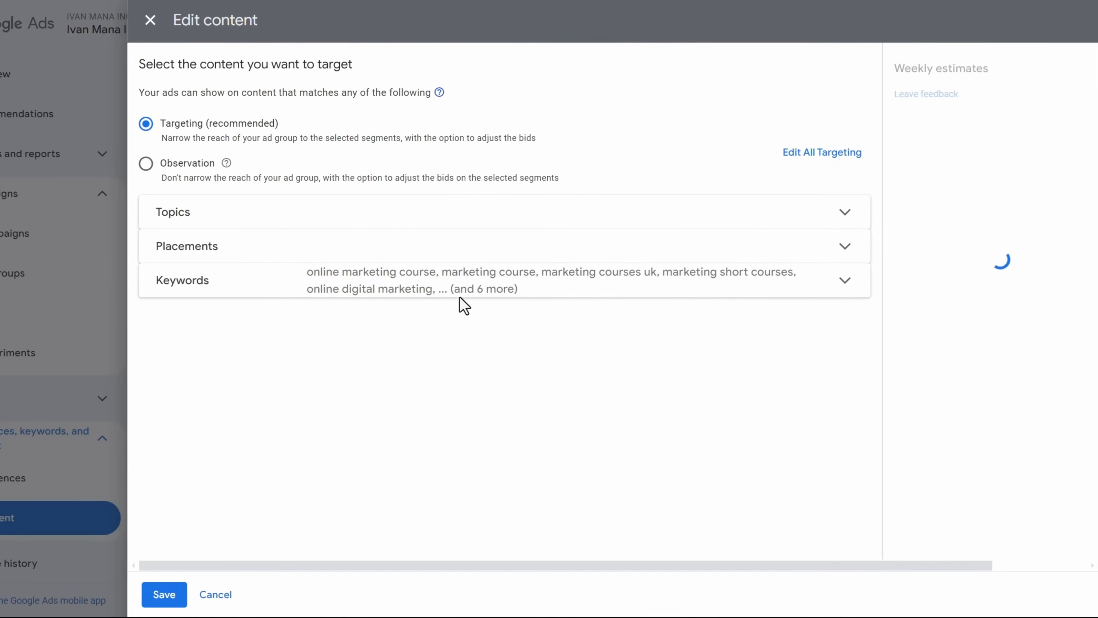
click(460, 294)
drag(363, 515, 43, 357)
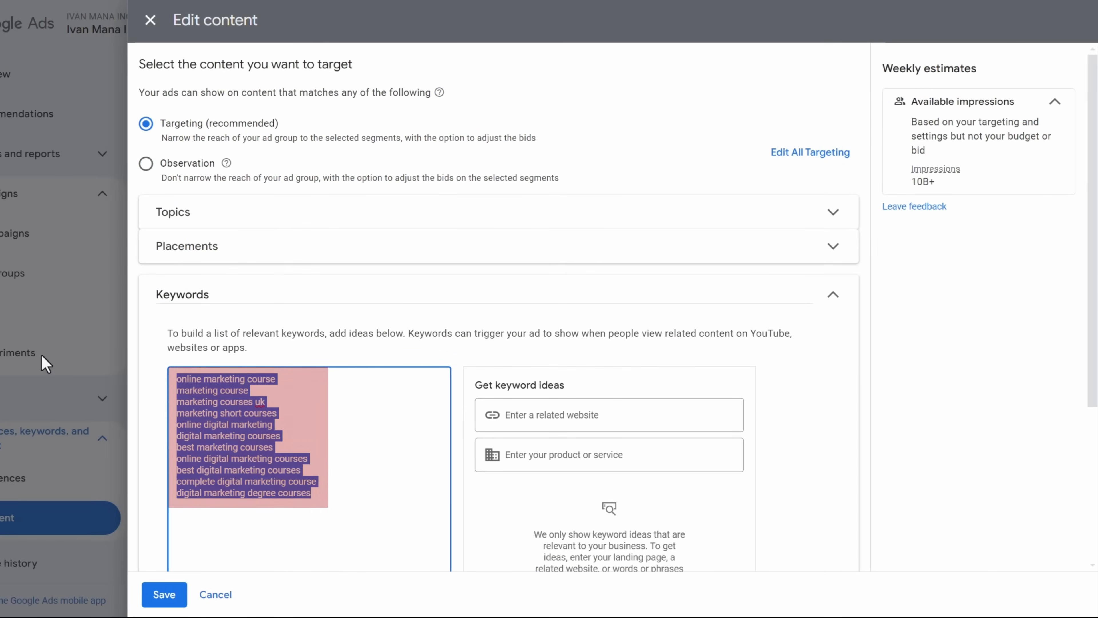
key(BackSpace)
click(834, 294)
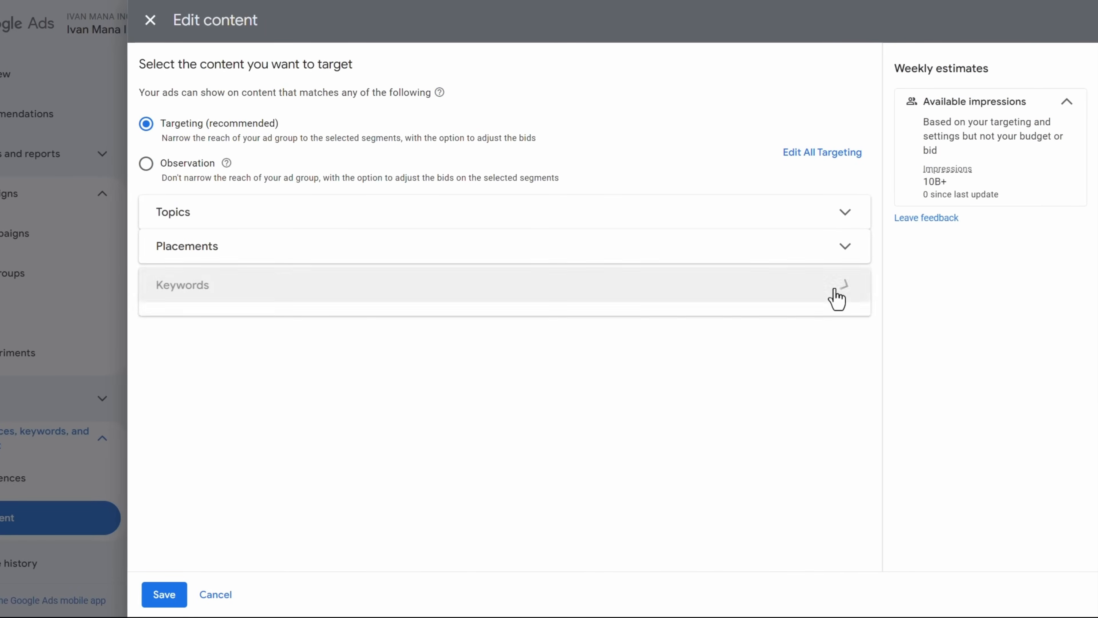
Browse the targeting topics, search them for "marketing", and select the Marketing topic under Advertising & Marketing.
click(632, 221)
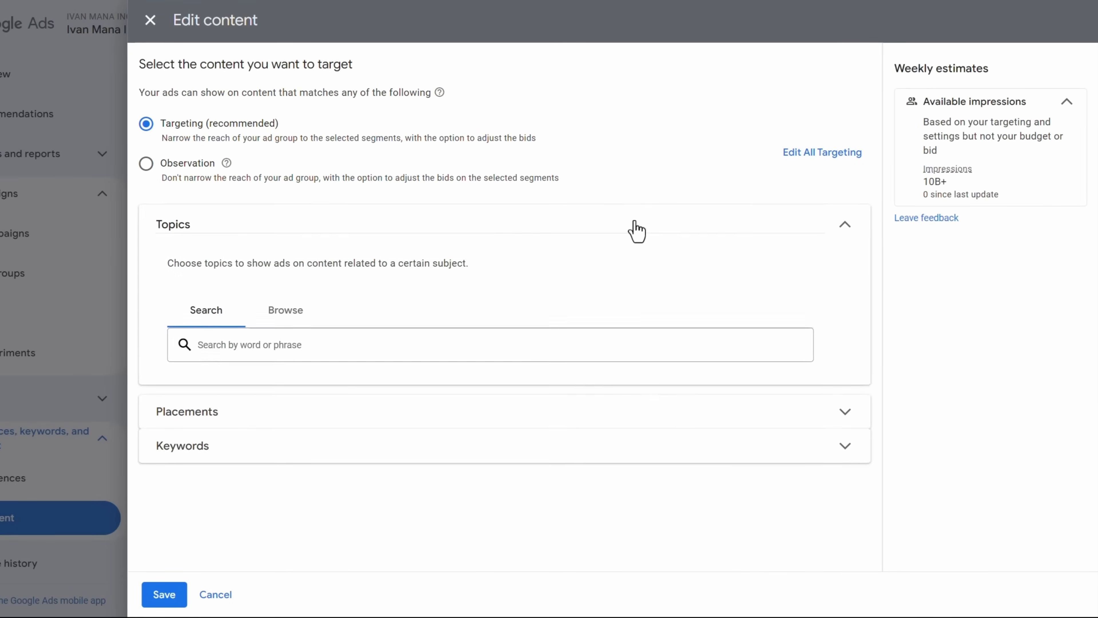
click(289, 322)
scroll(281, 384, down, 5)
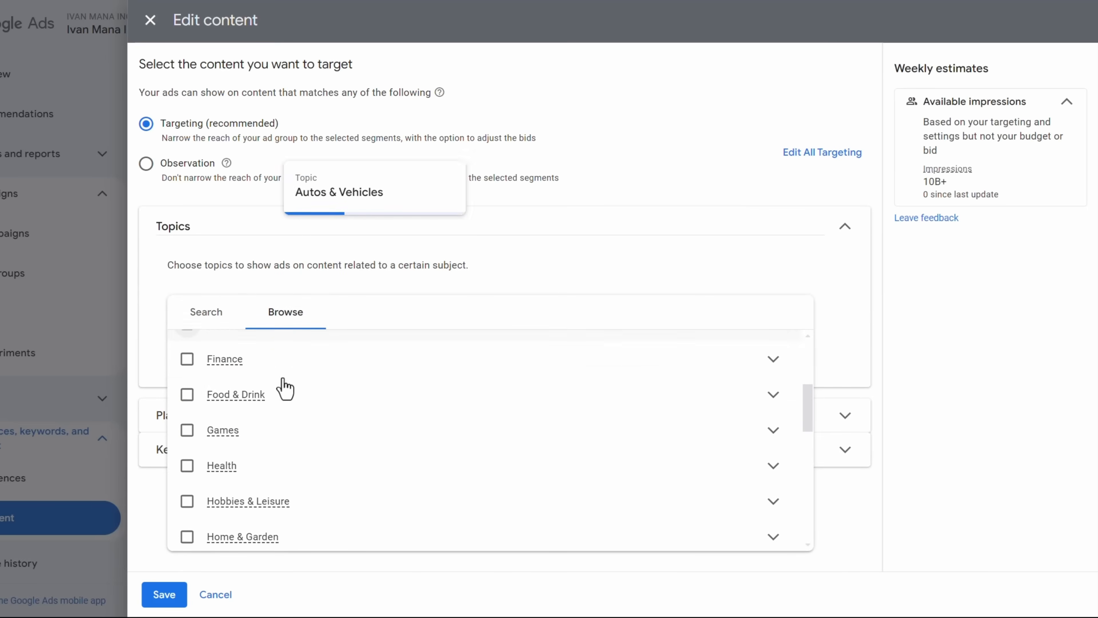
scroll(283, 388, down, 8)
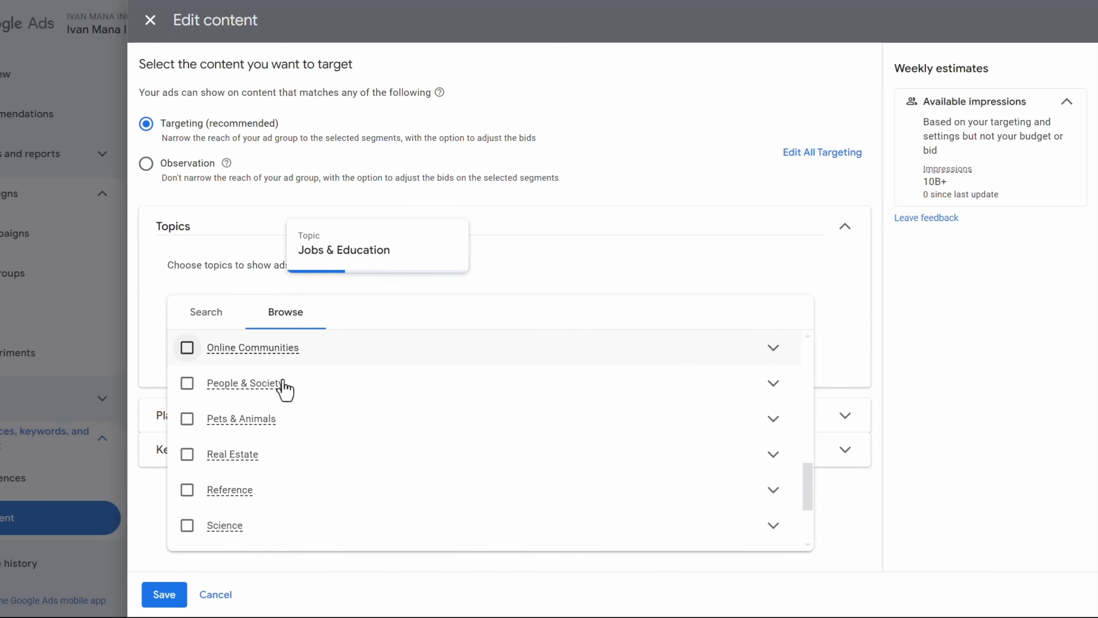
scroll(283, 388, down, 3)
click(199, 313)
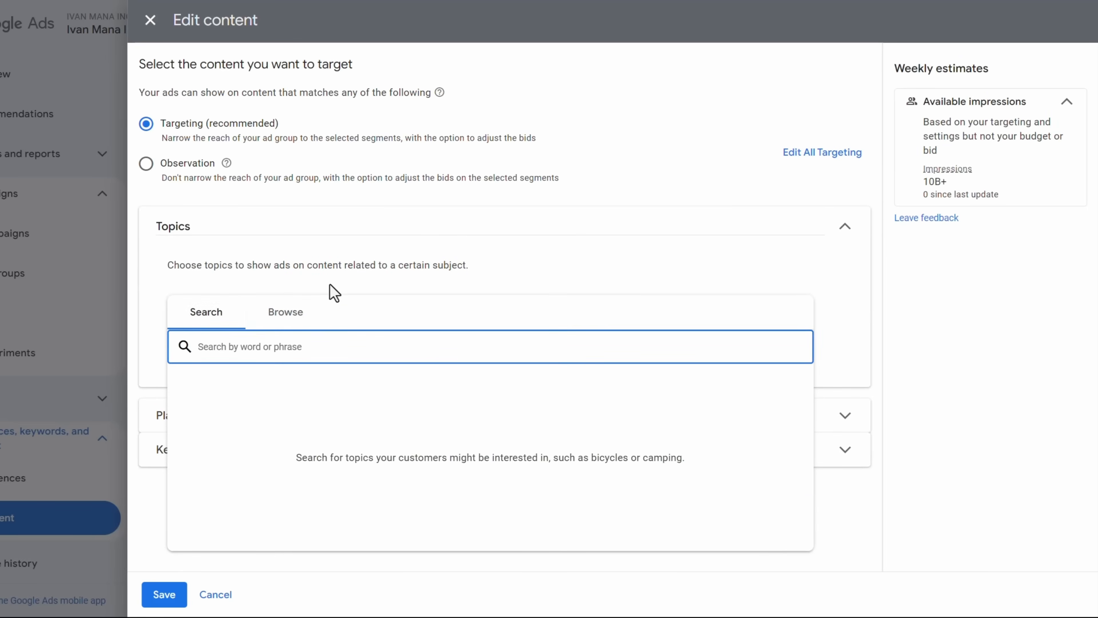
text(marketing)
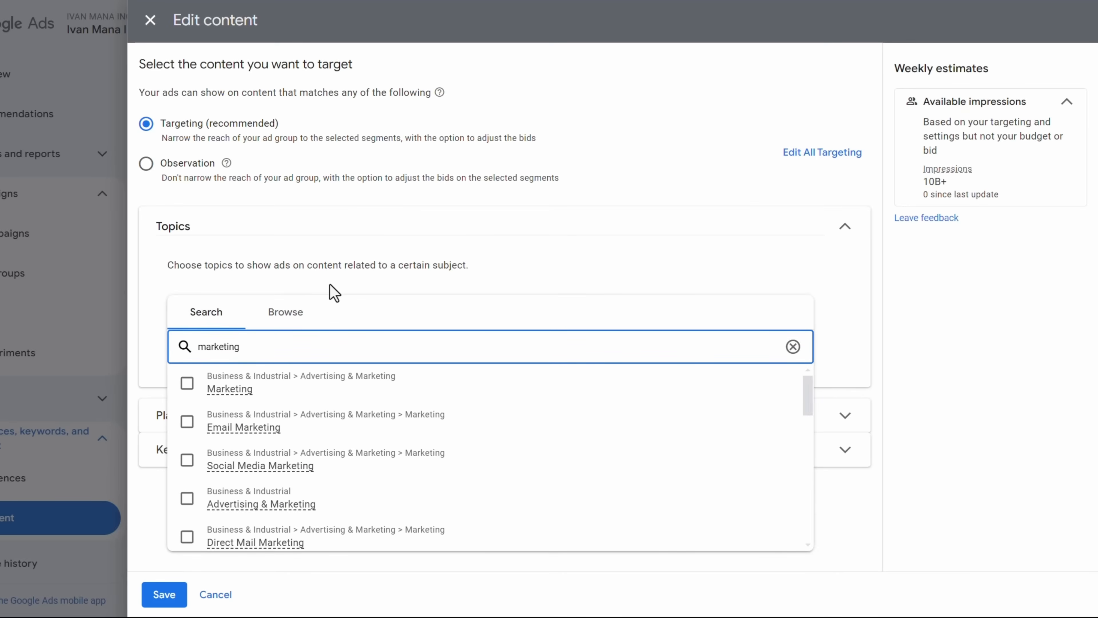
click(187, 383)
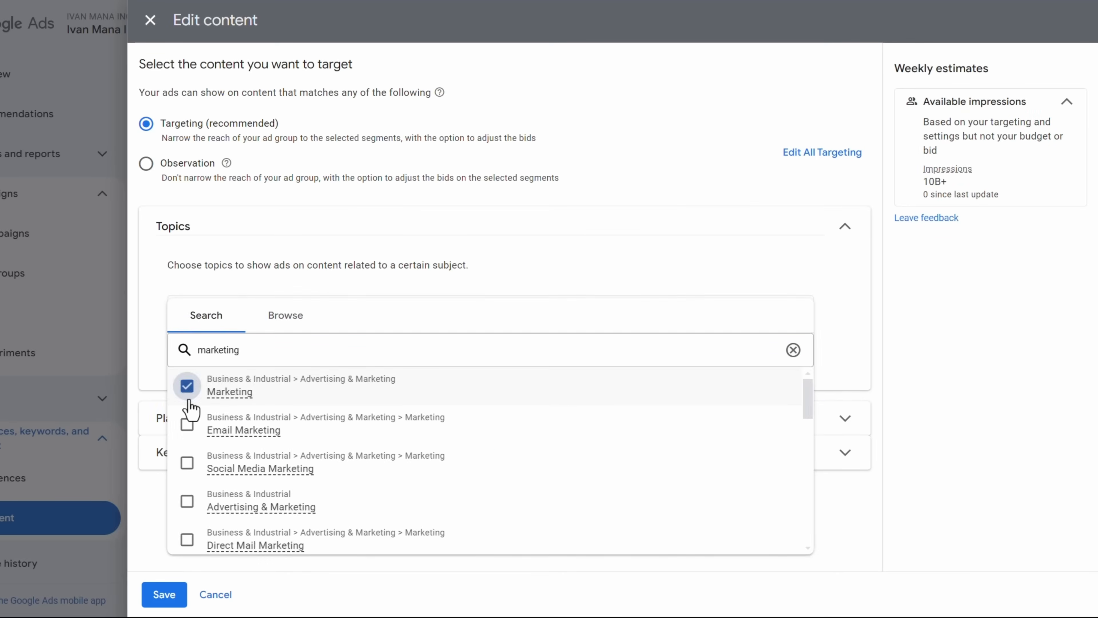
Add the Email Marketing, Advertising & Marketing and Social Media Marketing topics, and save the content targeting.
scroll(466, 395, down, 5)
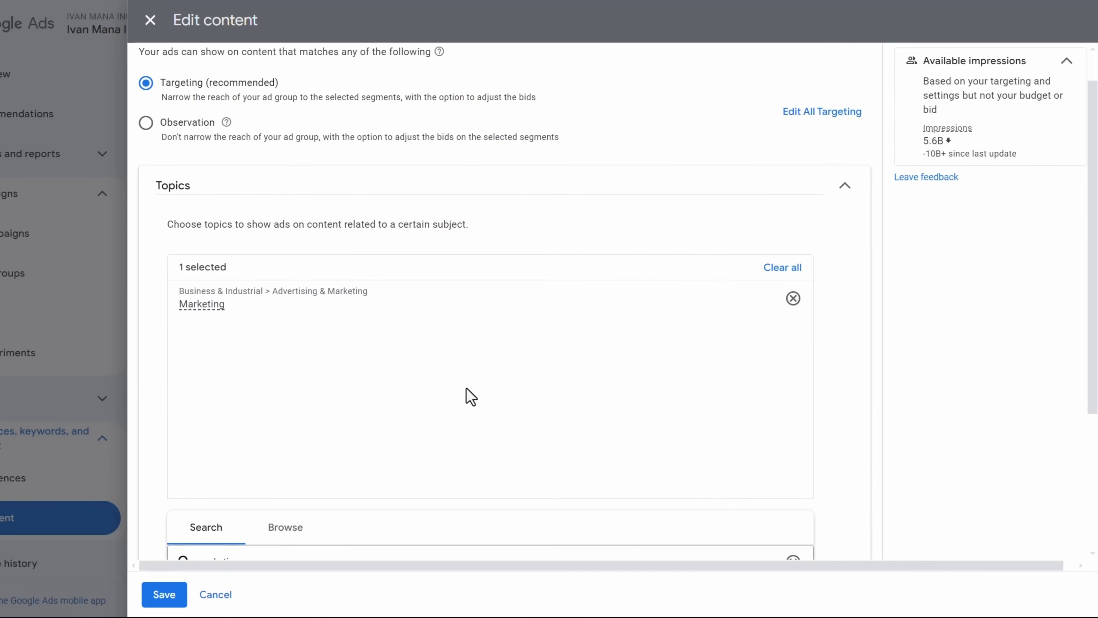
click(187, 465)
scroll(331, 466, down, 3)
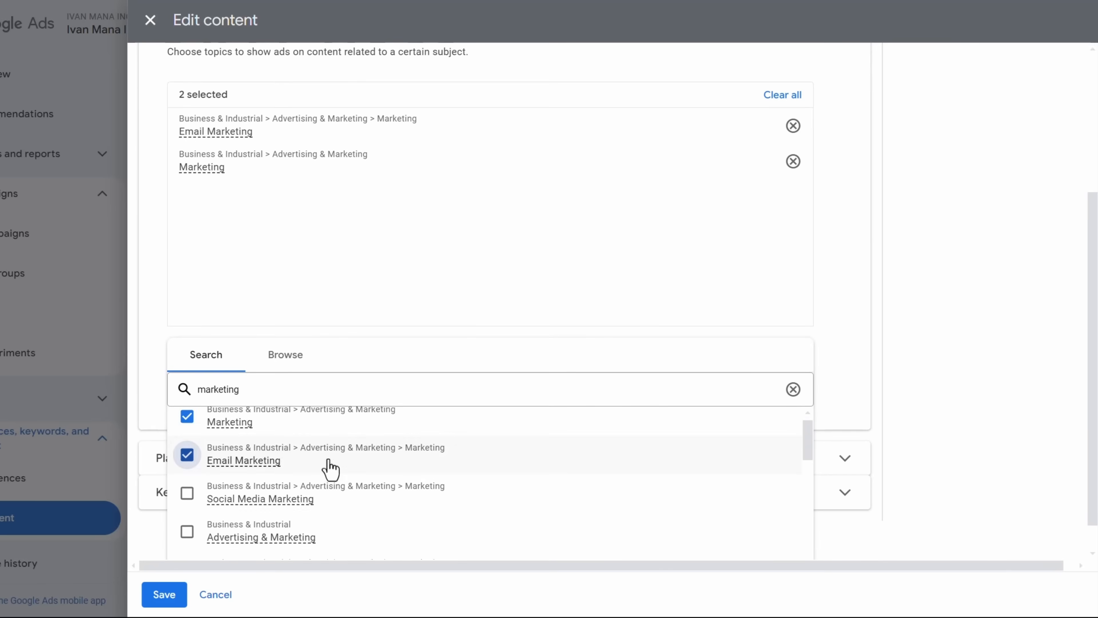
click(187, 471)
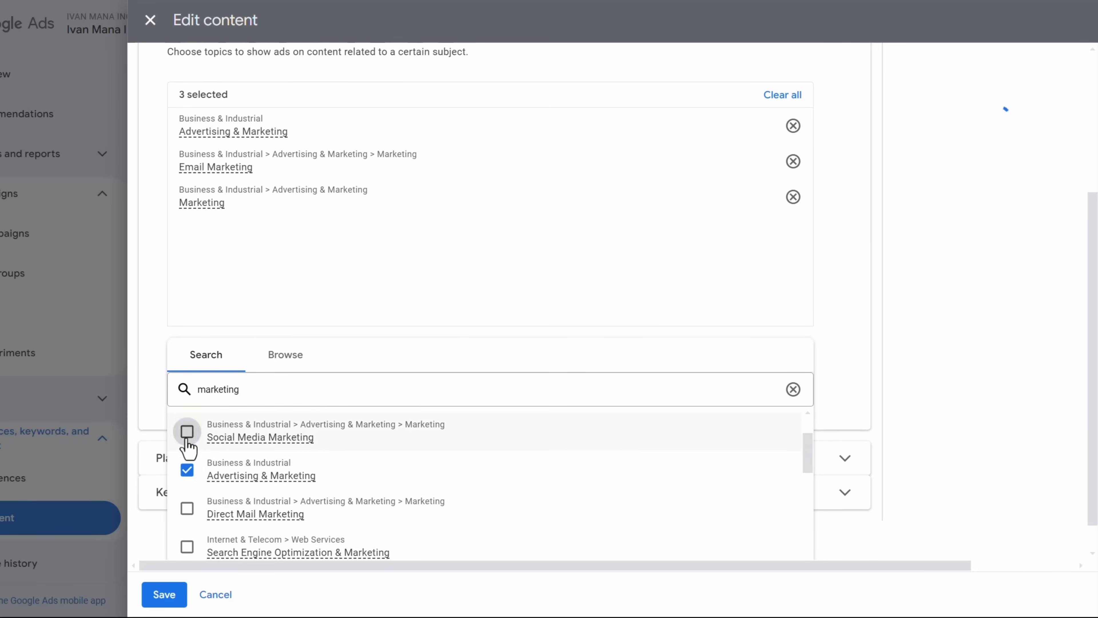
click(187, 431)
click(152, 270)
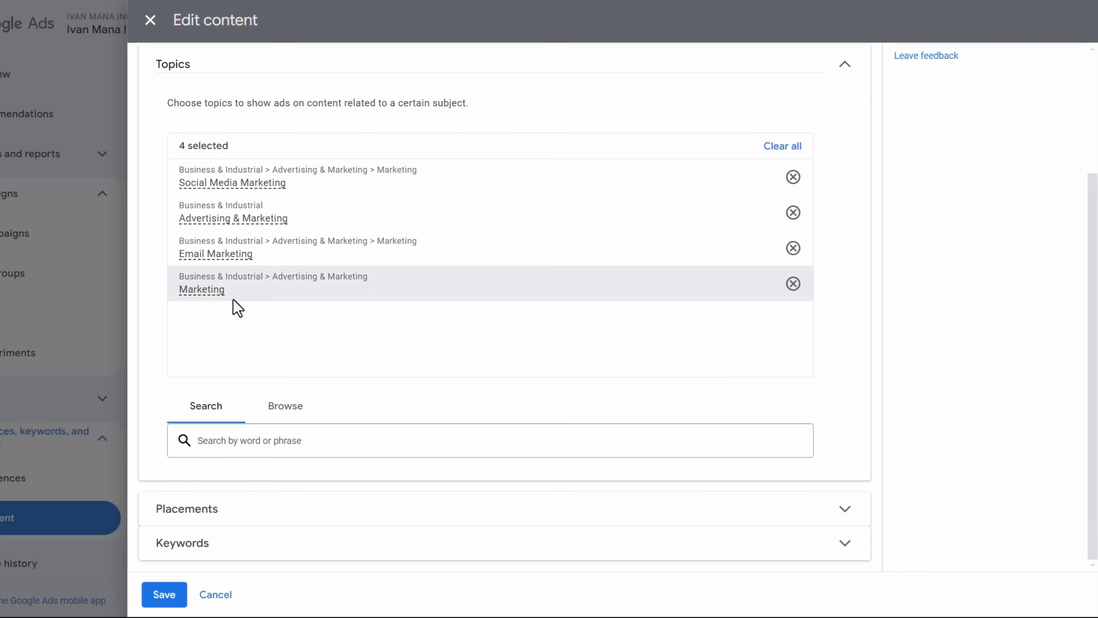
scroll(242, 309, up, 4)
scroll(330, 241, up, 1)
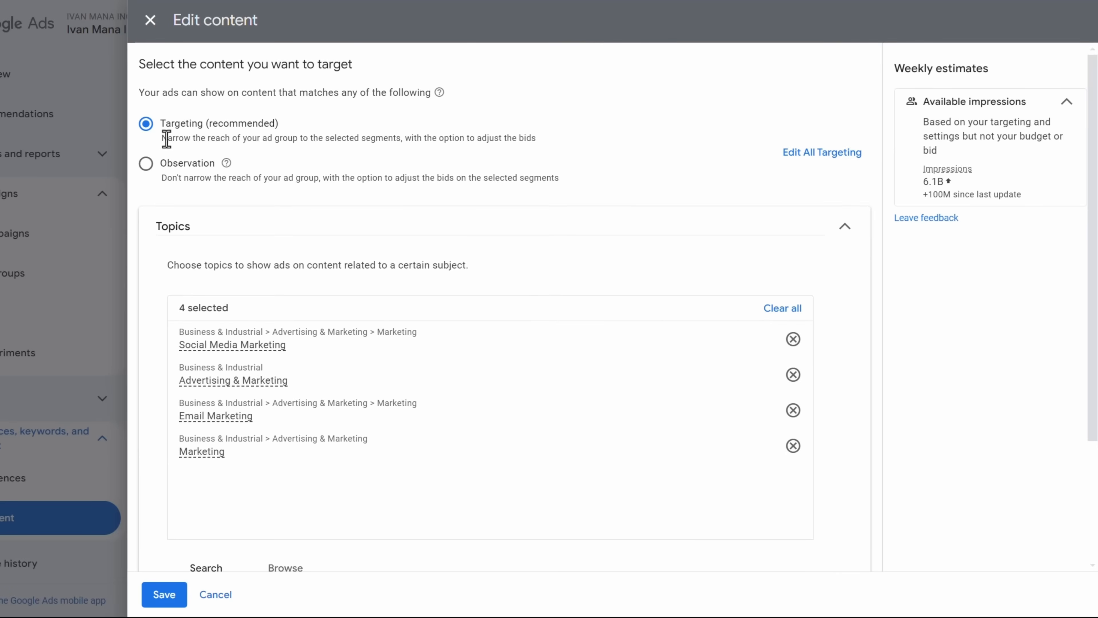
click(174, 596)
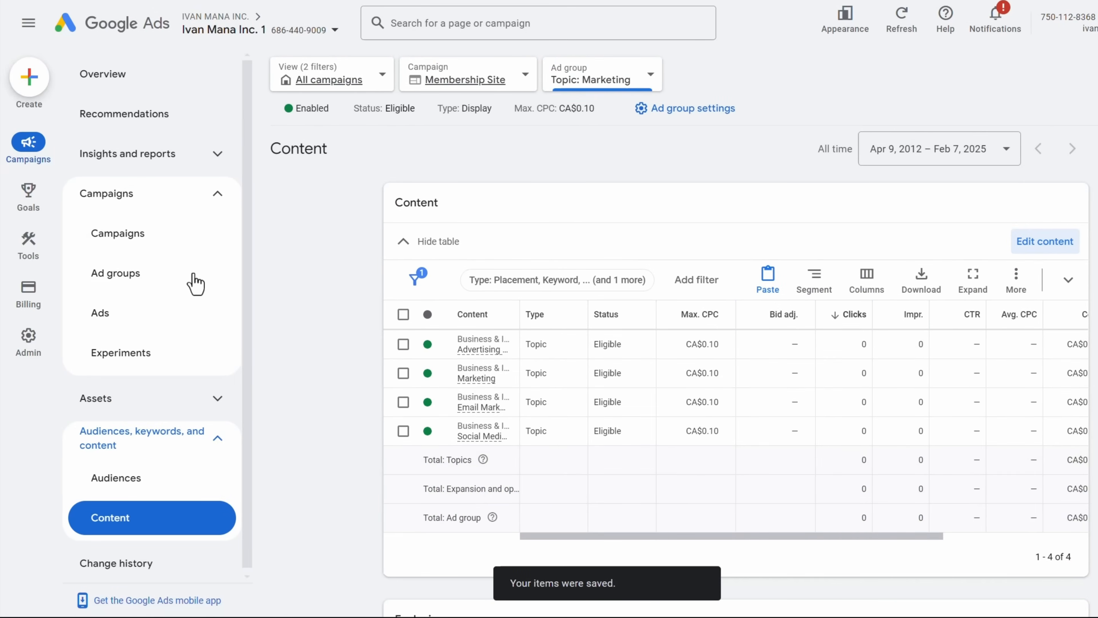
Return to the list of all ad groups in the Membership Site campaign.
click(172, 286)
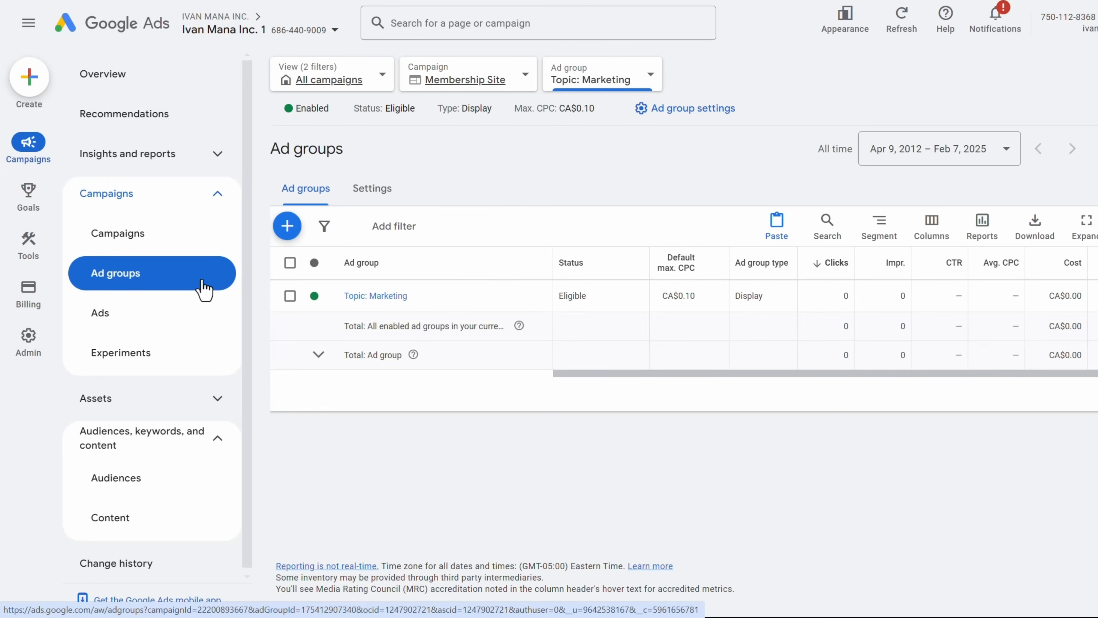
click(138, 237)
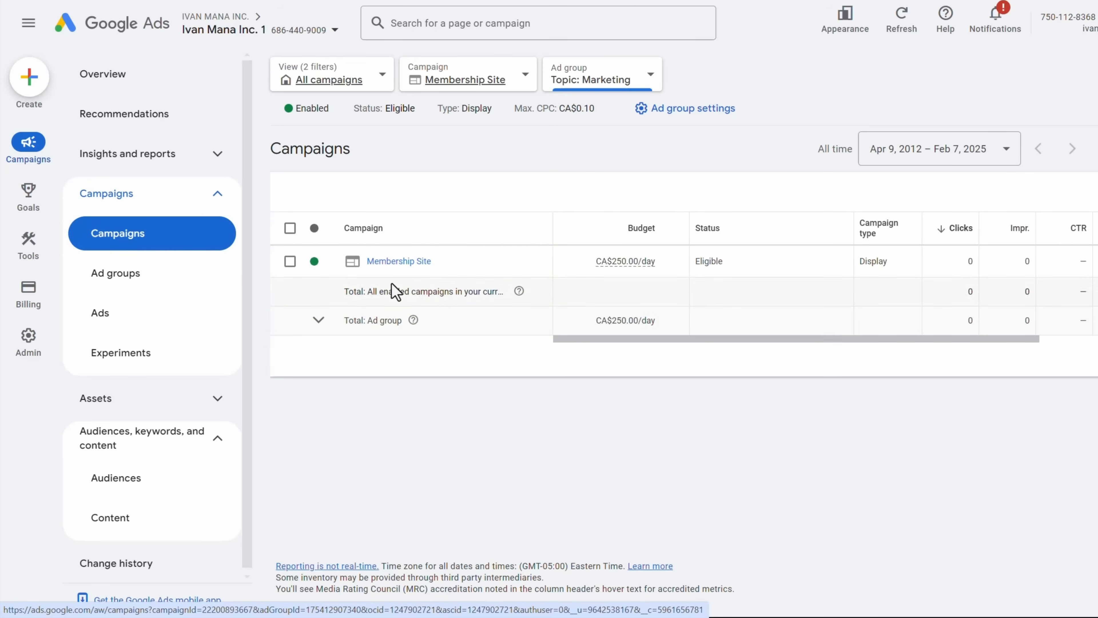
click(375, 259)
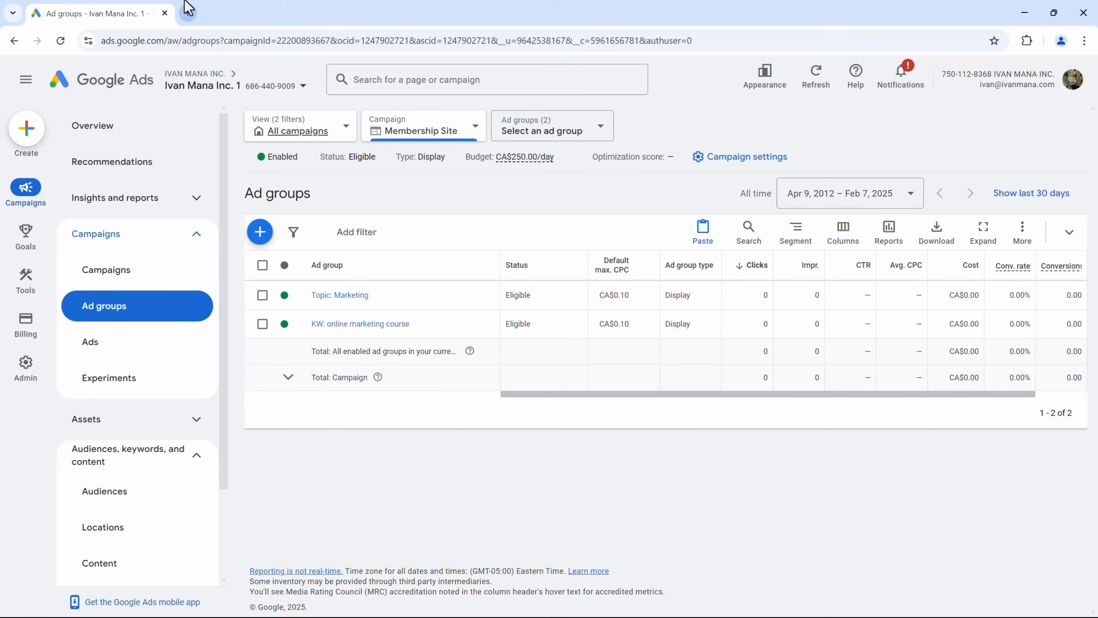
Open ivanmana.com/marketing-blueprint in a new browser tab.
click(188, 12)
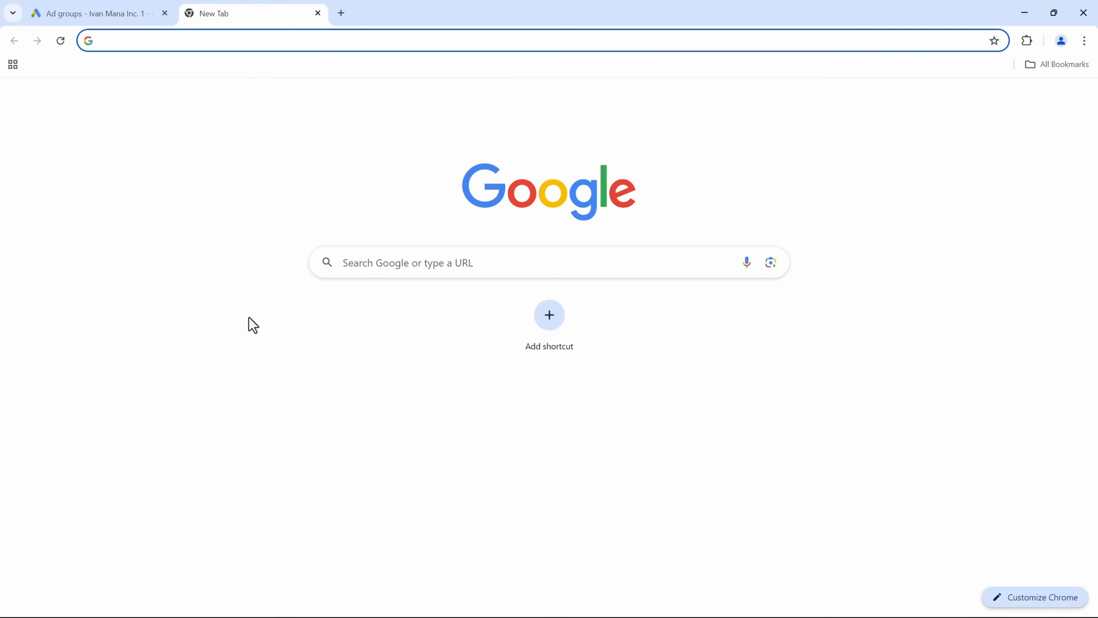
text(ivanm)
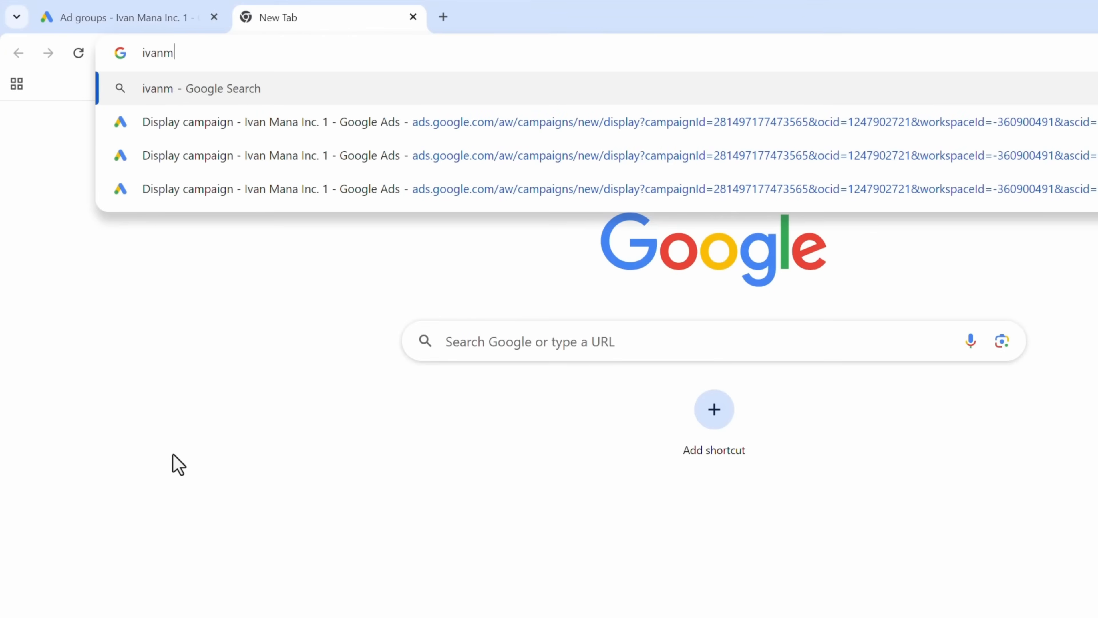
text(ana.com/)
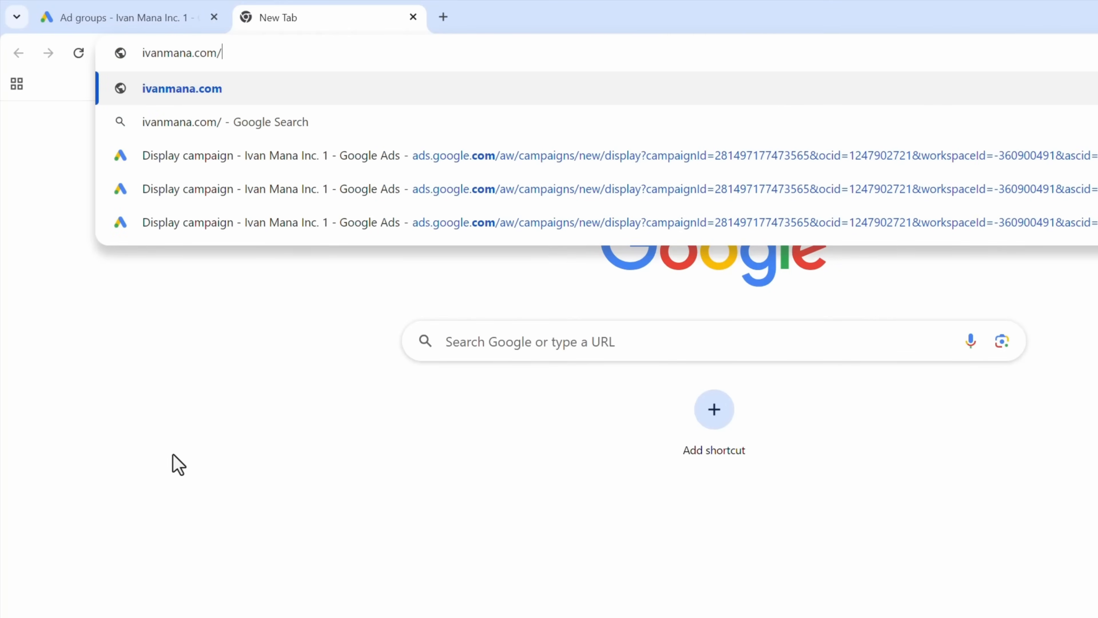
text(marketing-bl)
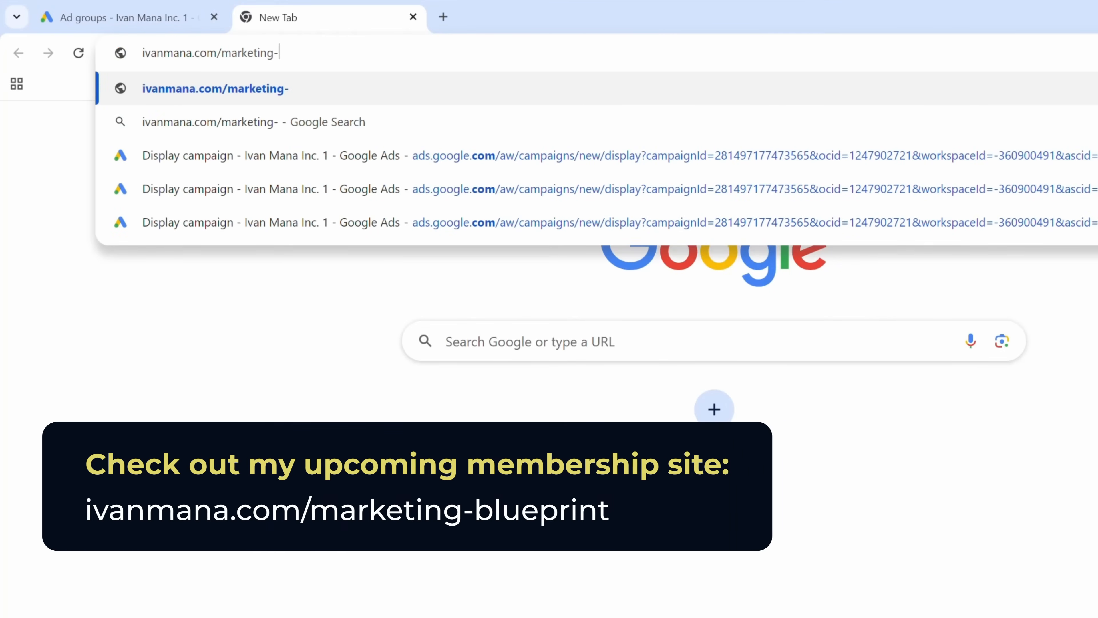
text(ueprint)
key(Return)
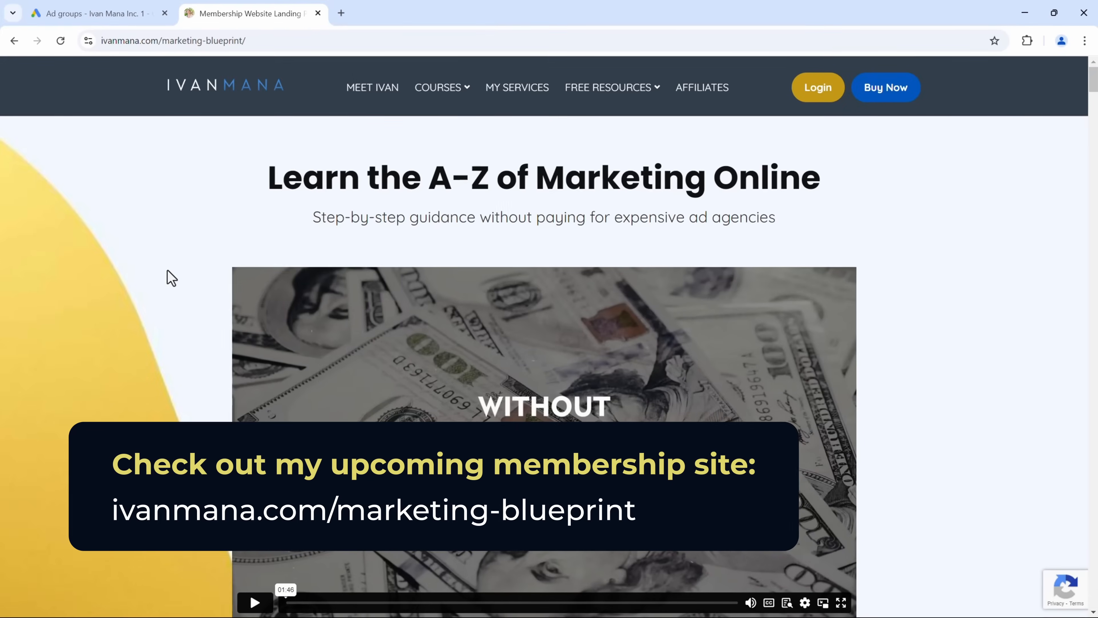
Look through the landing page and expand Sections 2, 3 and 4 of the Website Building Mastery course.
scroll(450, 419, down, 3)
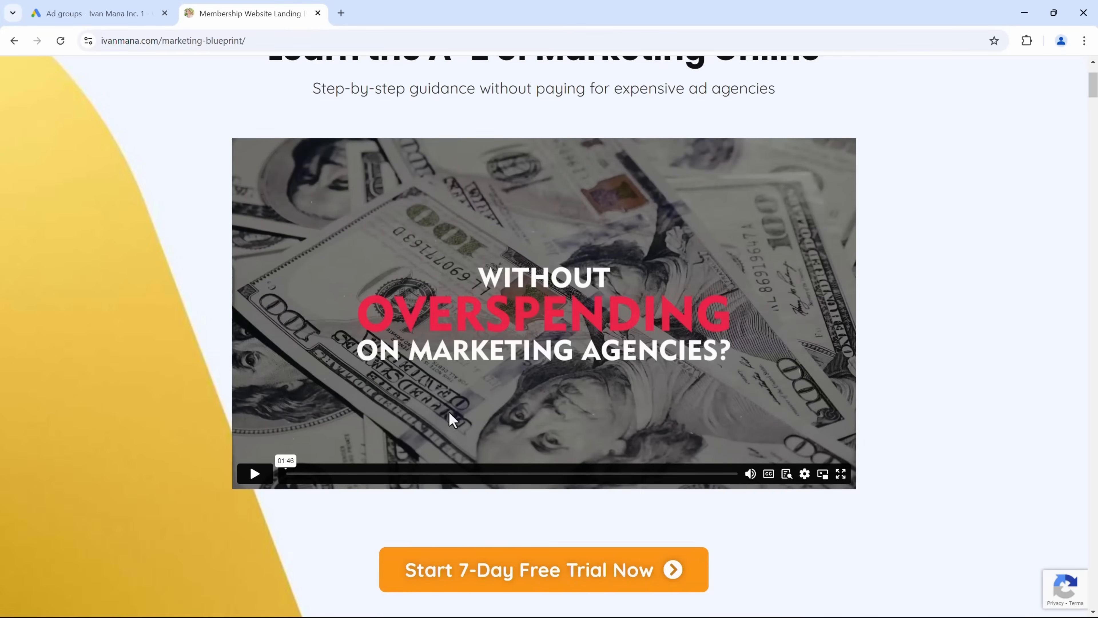
scroll(794, 461, down, 7)
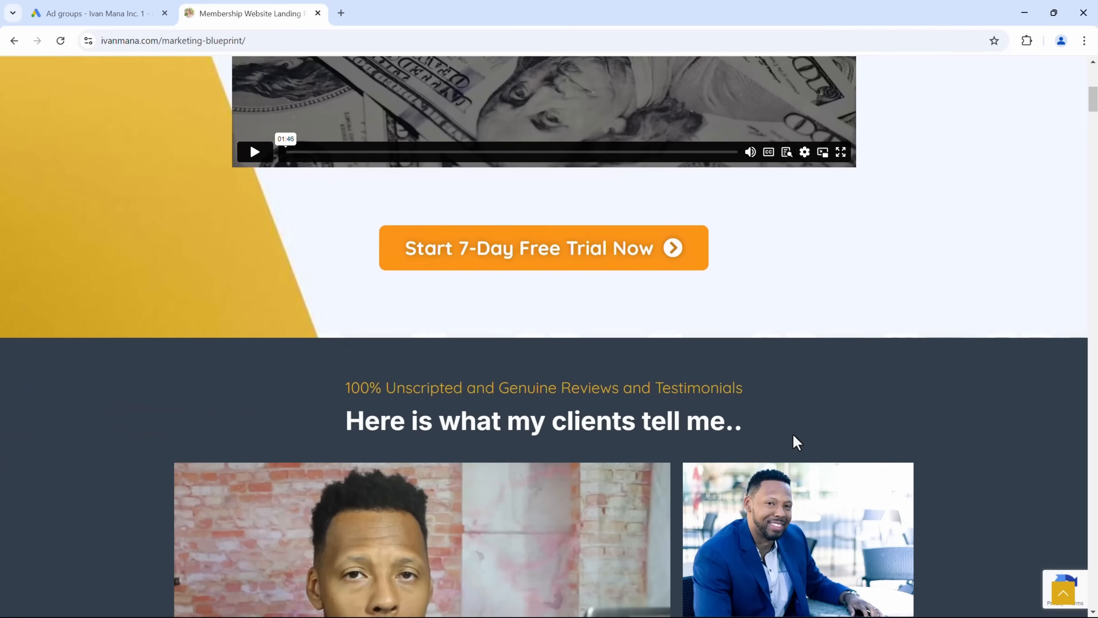
scroll(788, 383, down, 15)
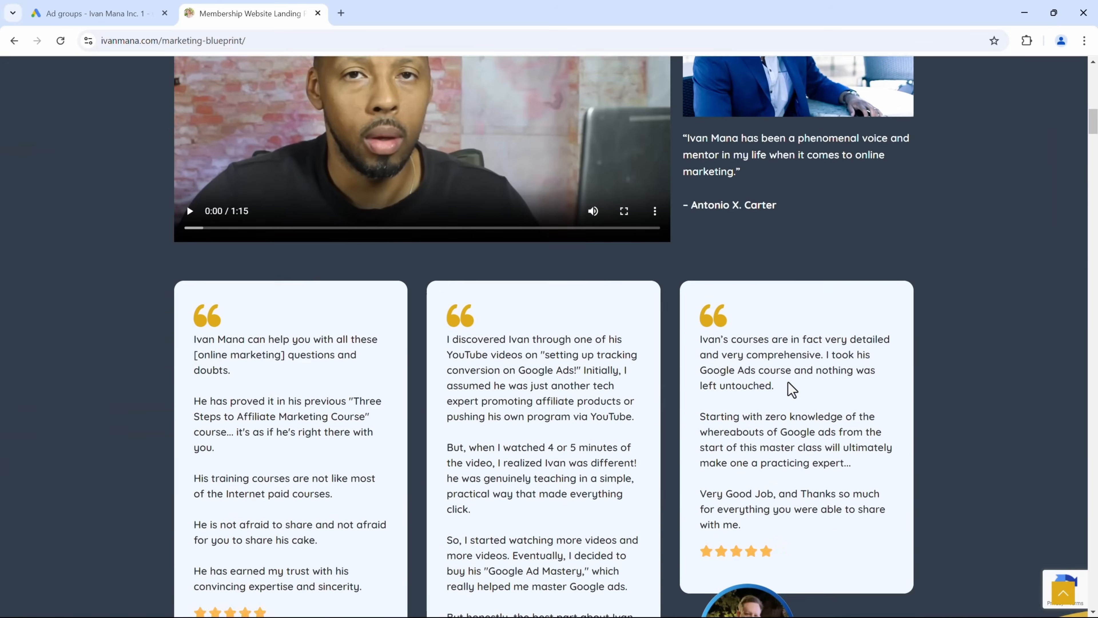
scroll(791, 390, down, 16)
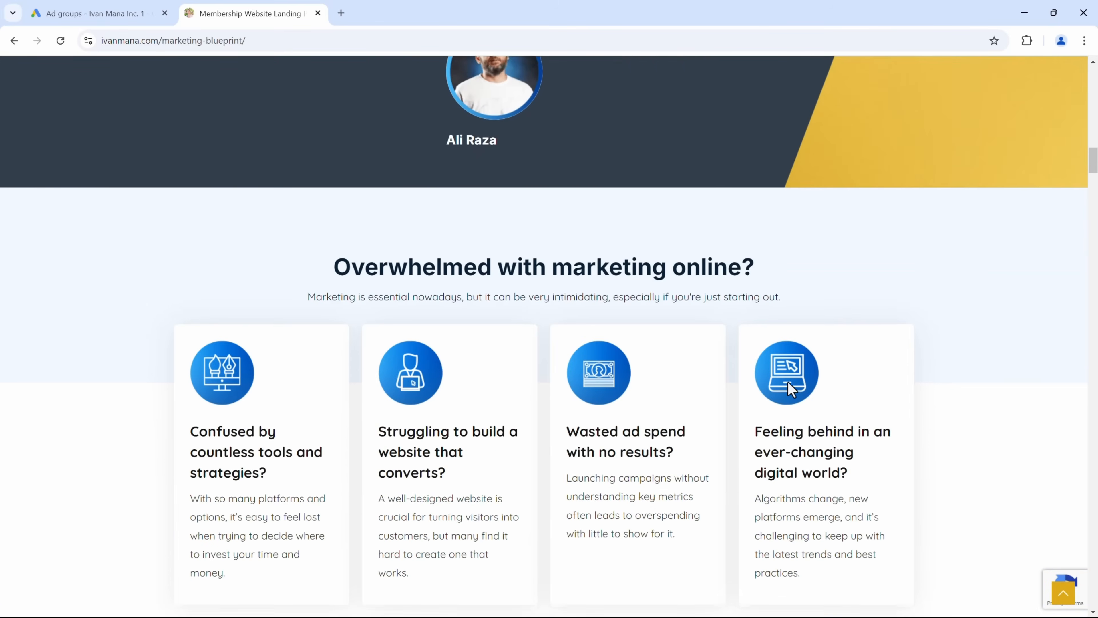
scroll(792, 390, down, 12)
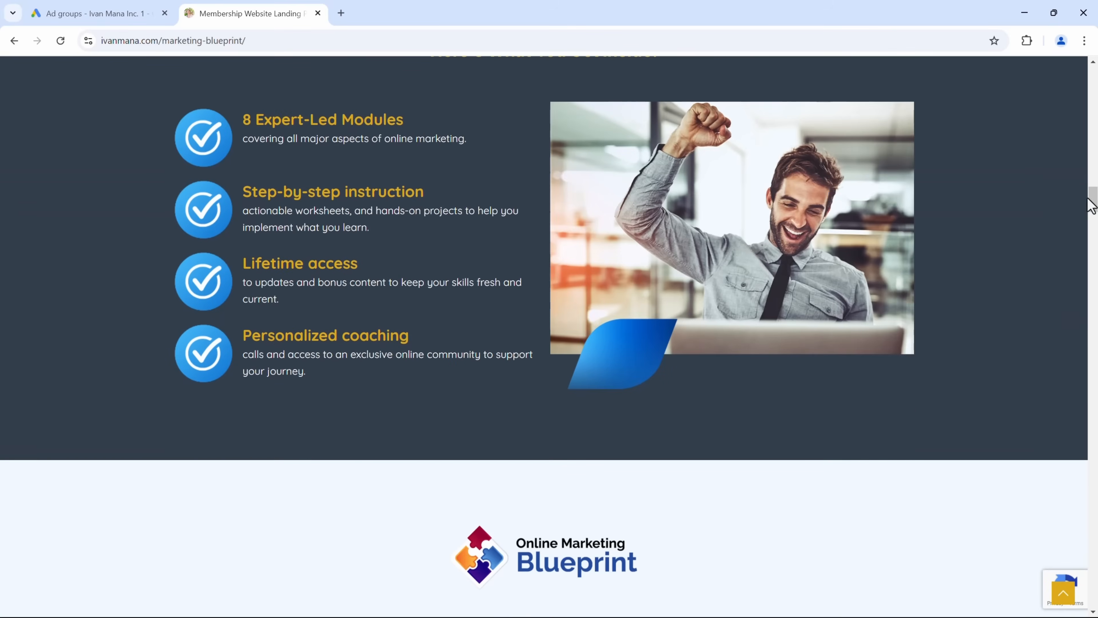
drag(1091, 203, 1062, 342)
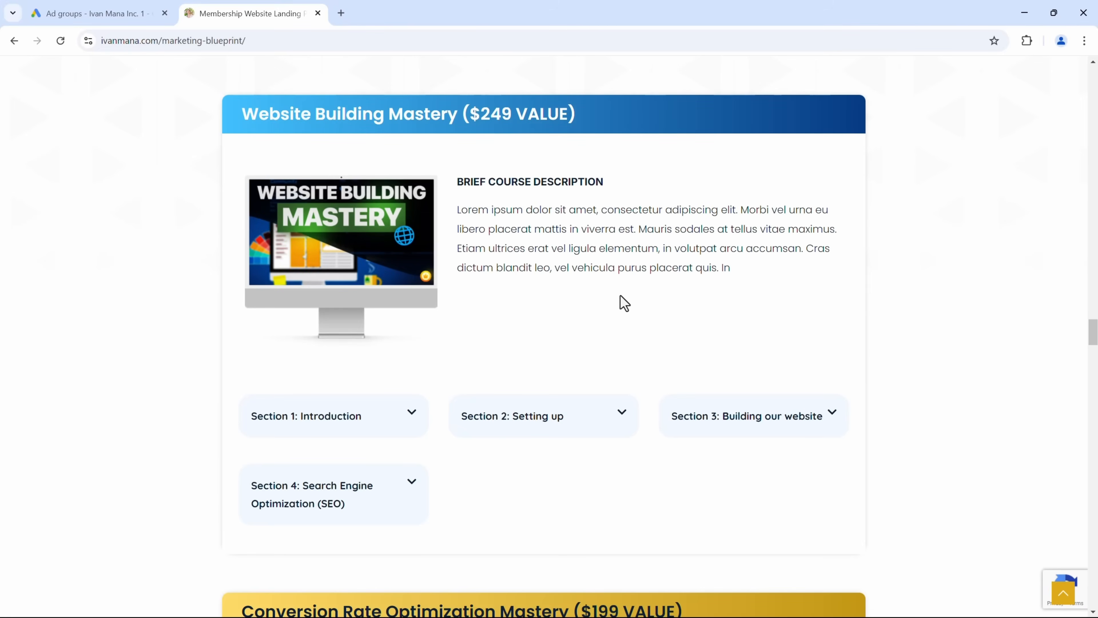
scroll(605, 299, down, 3)
click(545, 290)
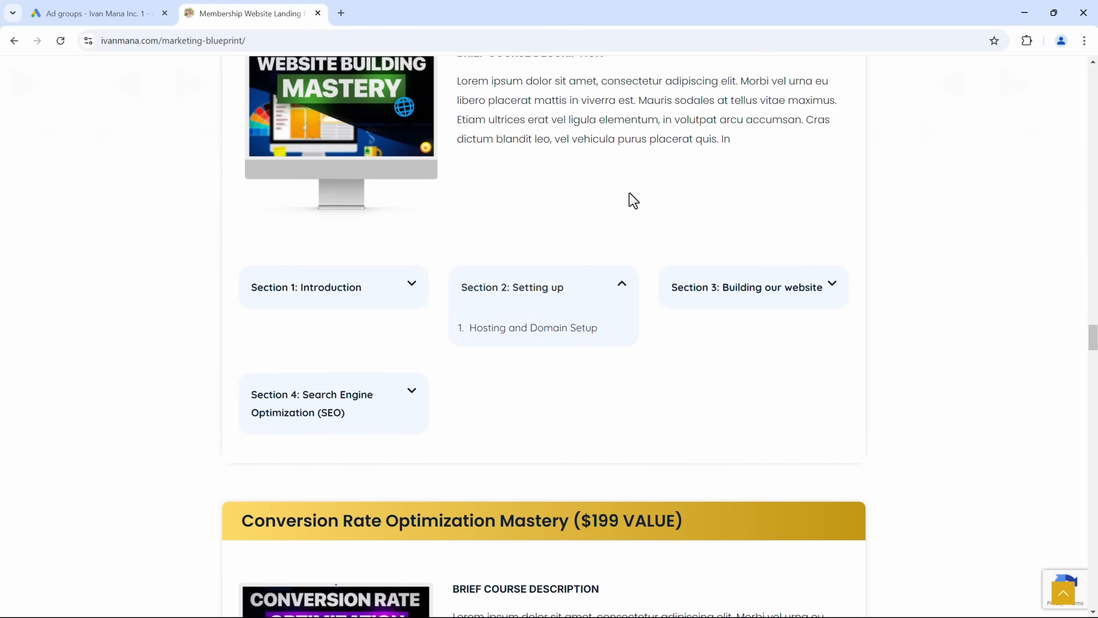
click(738, 289)
scroll(480, 489, down, 3)
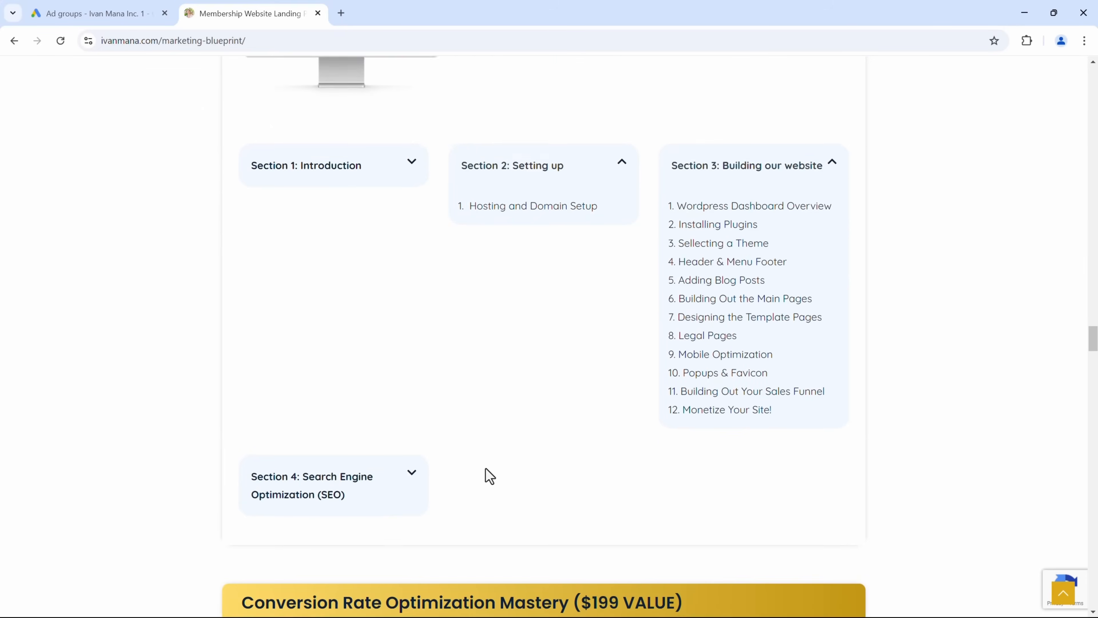
click(354, 470)
Look through the following courses and expand Sections 4, 5 and 6 of the Google Ads Mastery course.
scroll(473, 439, down, 10)
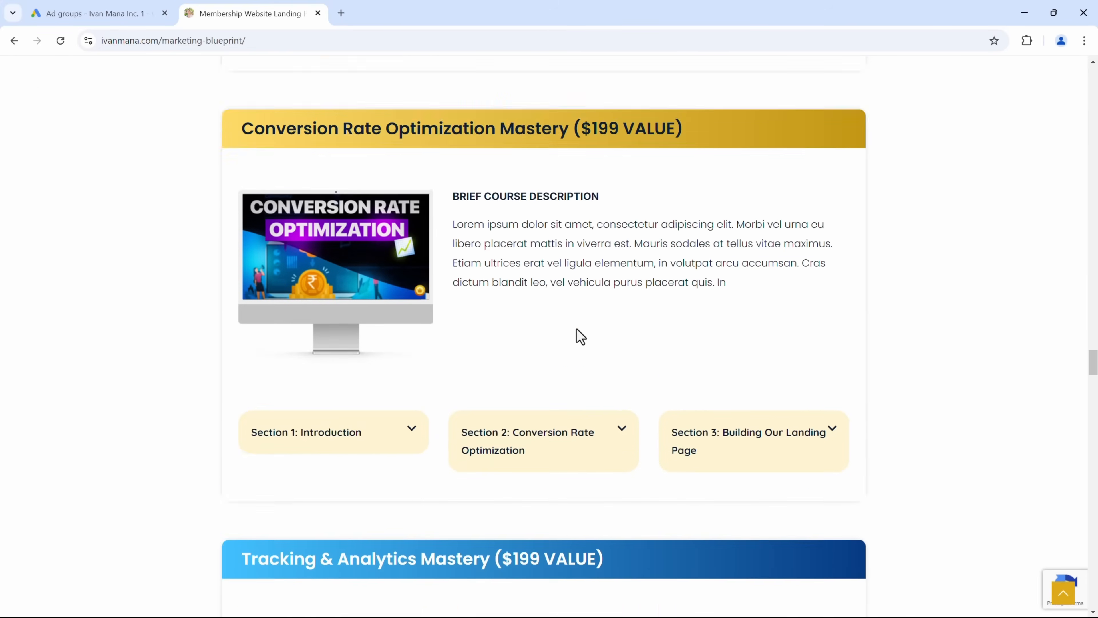
scroll(589, 308, down, 13)
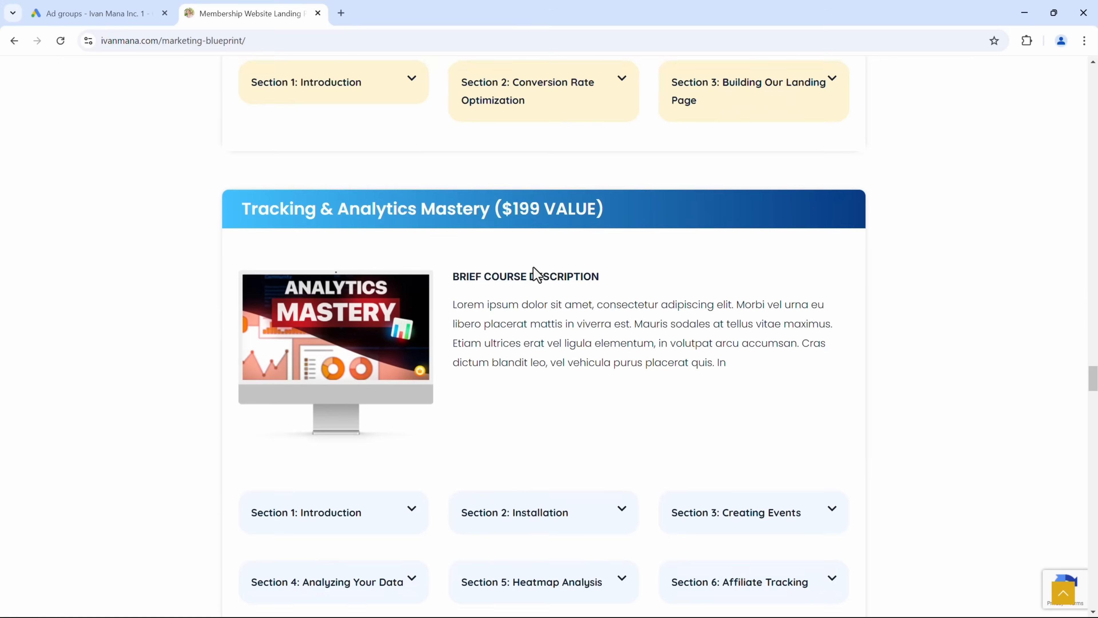
scroll(588, 299, down, 13)
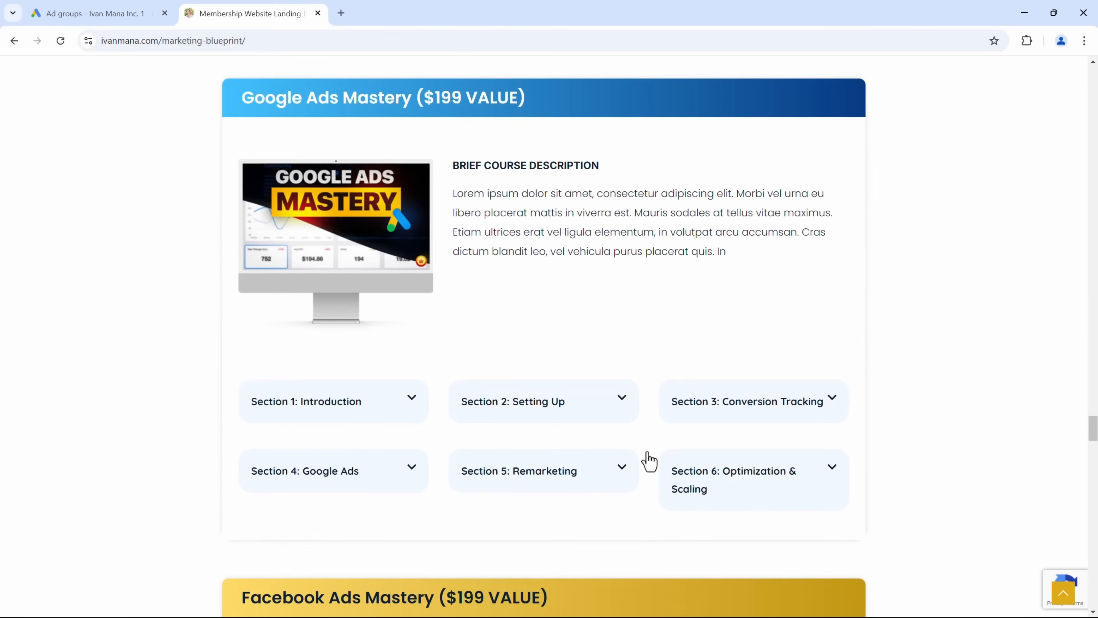
scroll(640, 442, down, 4)
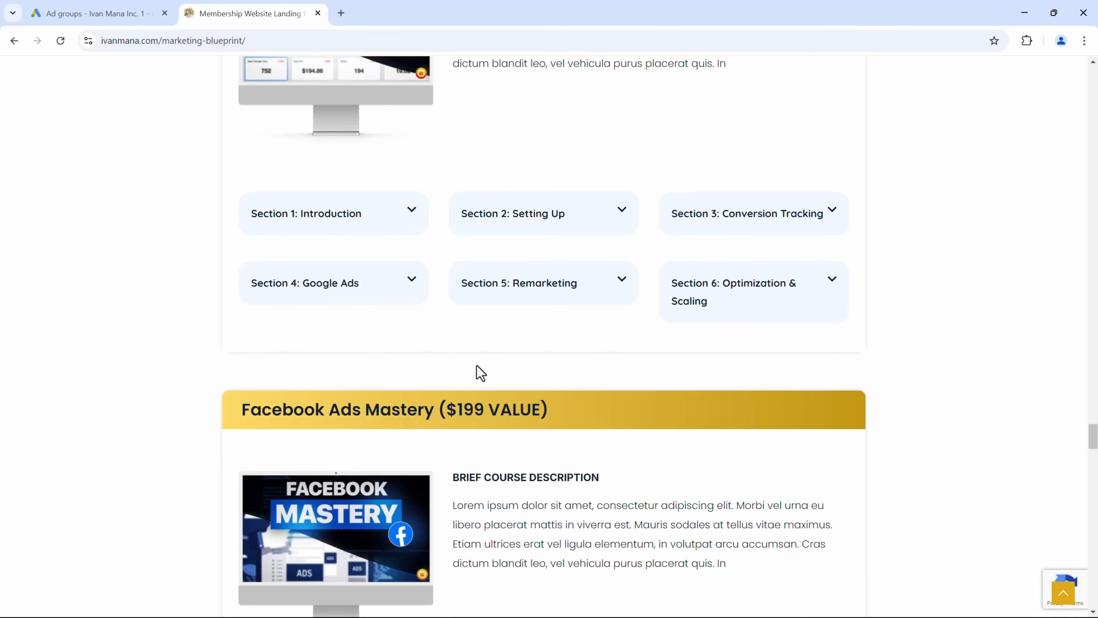
click(326, 278)
scroll(382, 283, down, 1)
click(500, 219)
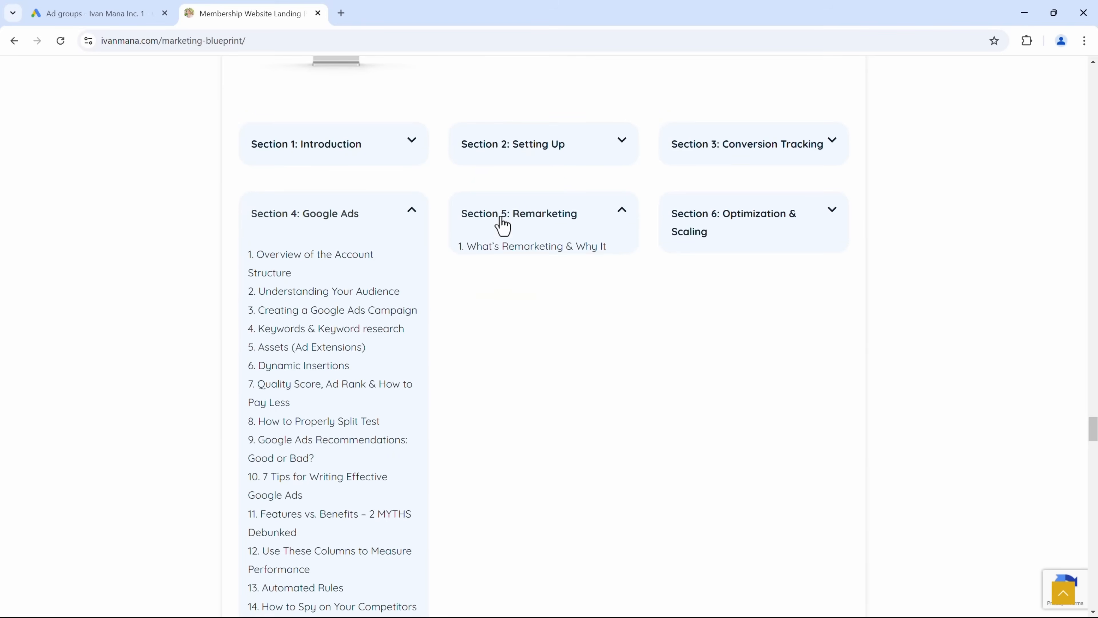
click(702, 223)
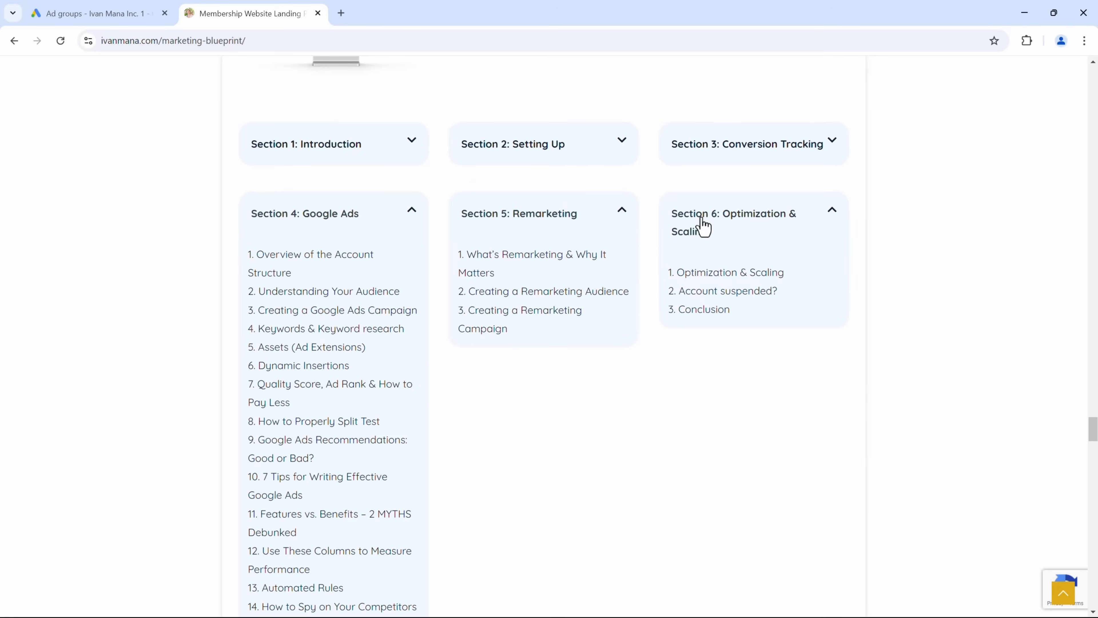
scroll(702, 234, down, 20)
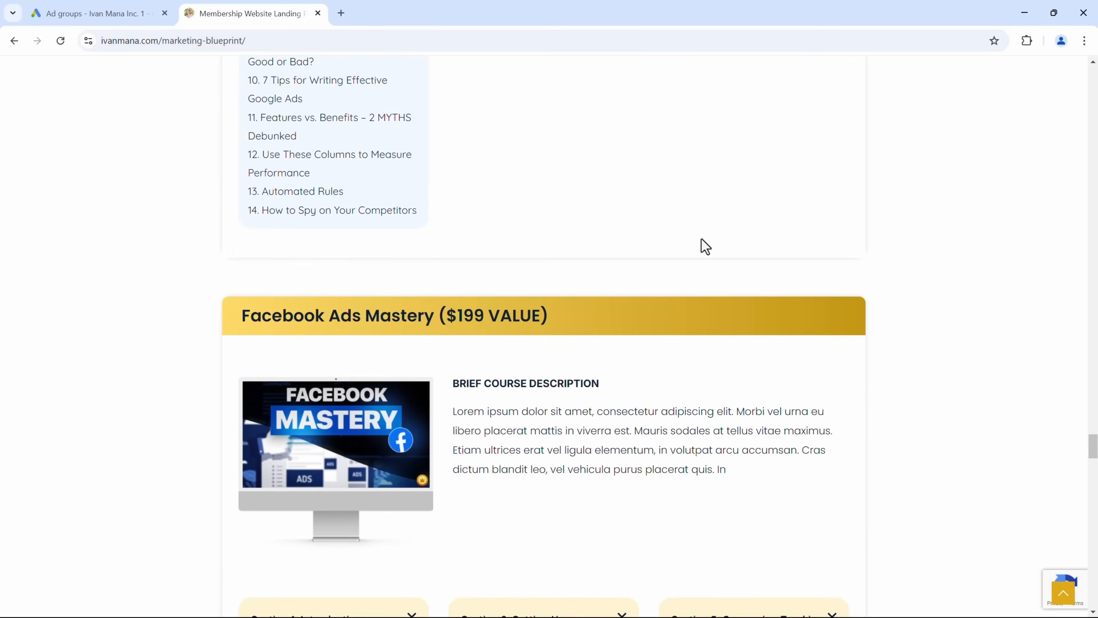